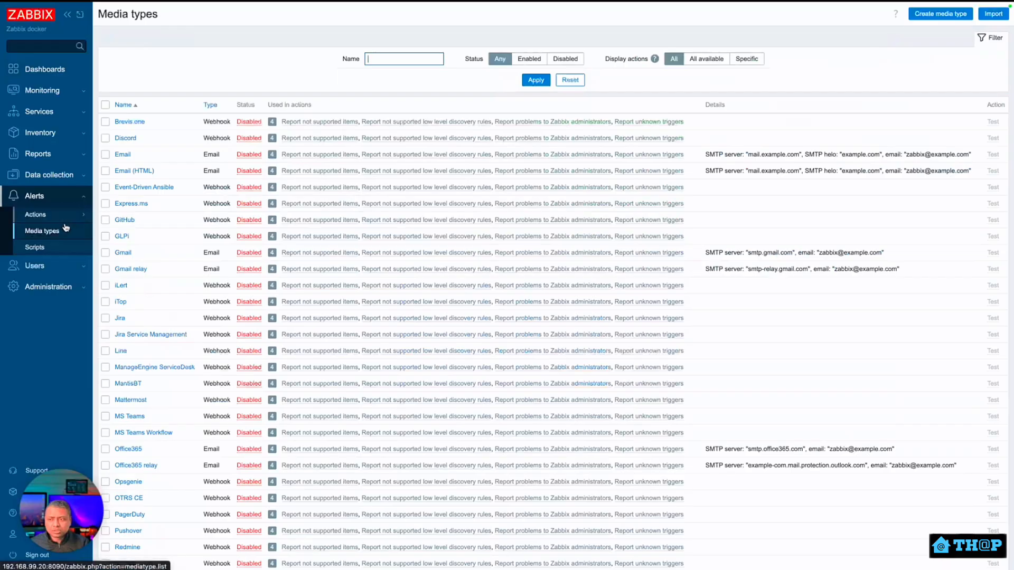
Find Slack in the Media types list and open its edit dialog.
scroll(157, 230, "down", 5)
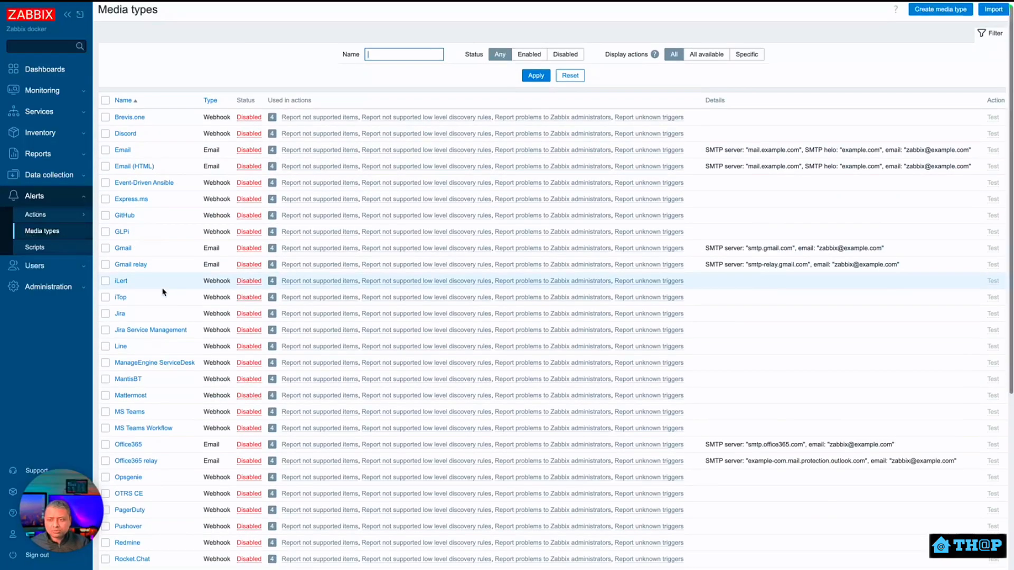
scroll(160, 324, "up", 3)
scroll(160, 324, "down", 3)
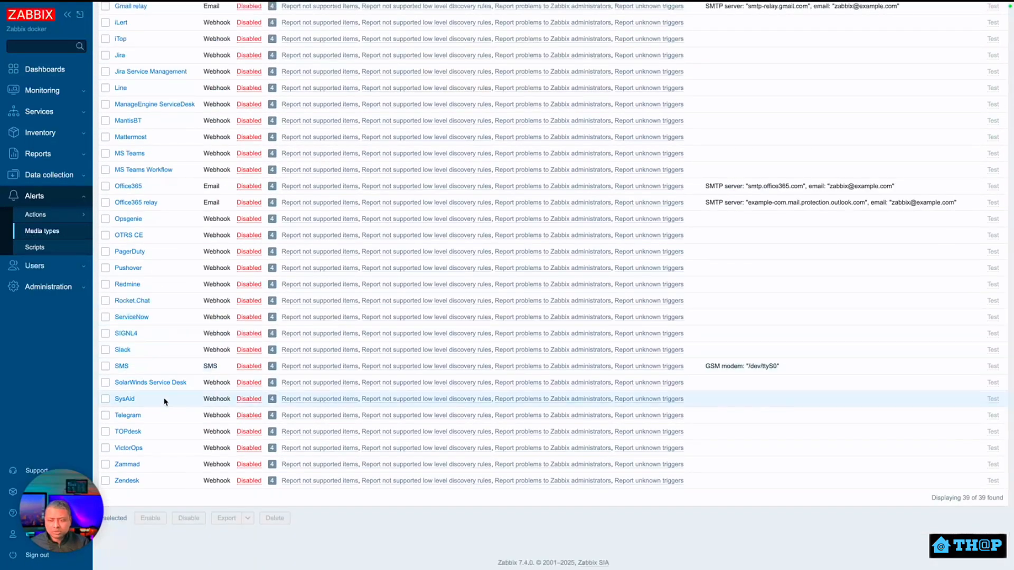
left_click(123, 350)
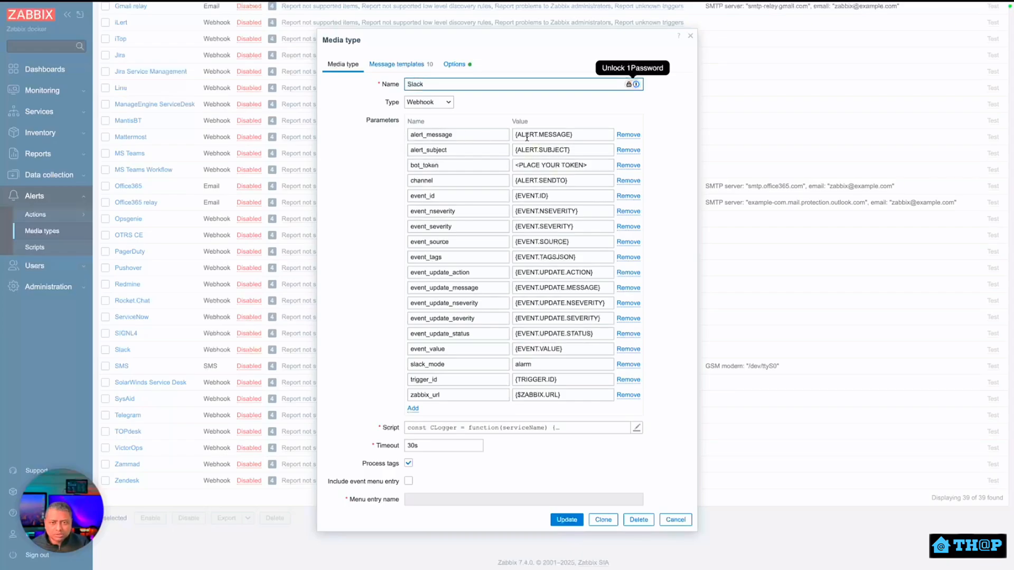
Review the alert_message, alert_subject, bot_token, slack_mode, zabbix_url and channel parameter values.
left_click_drag(522, 138, 572, 139)
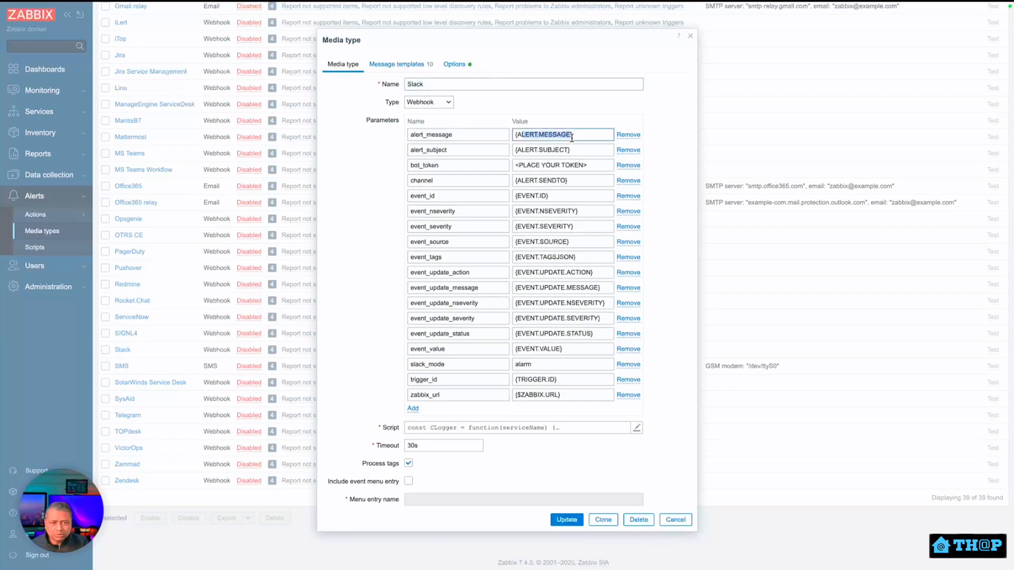
left_click(579, 138)
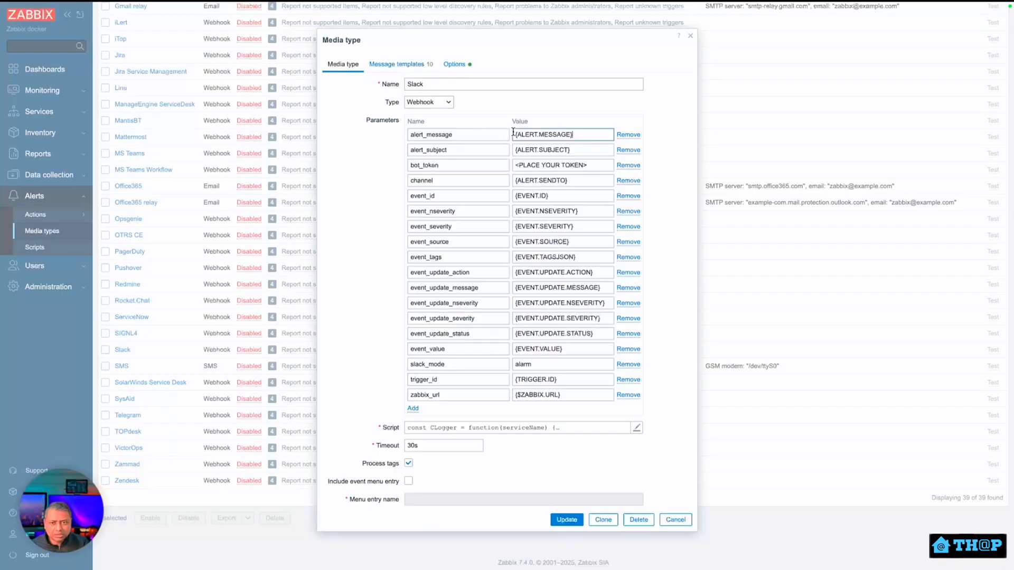
left_click_drag(516, 133, 571, 137)
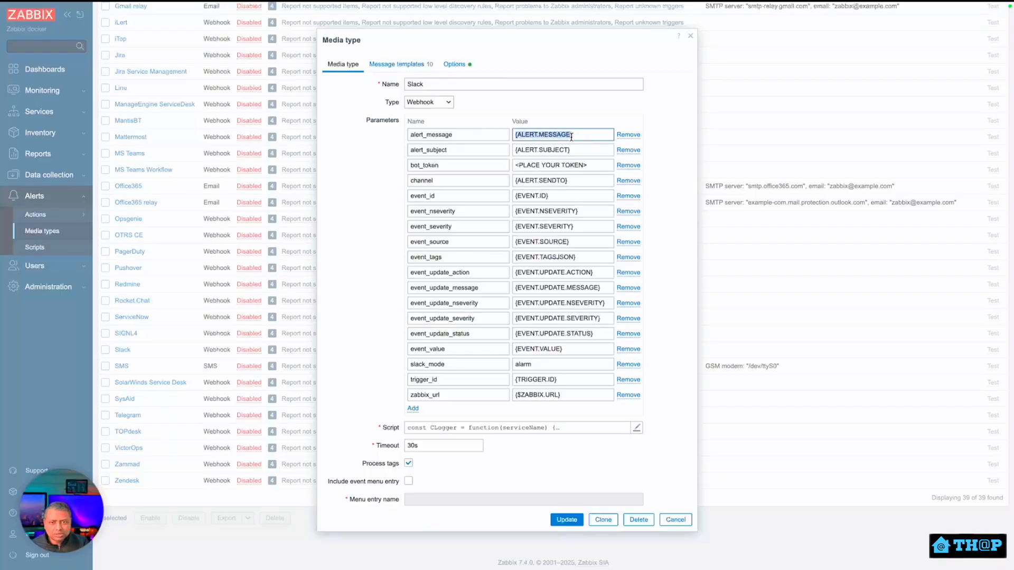
left_click(530, 154)
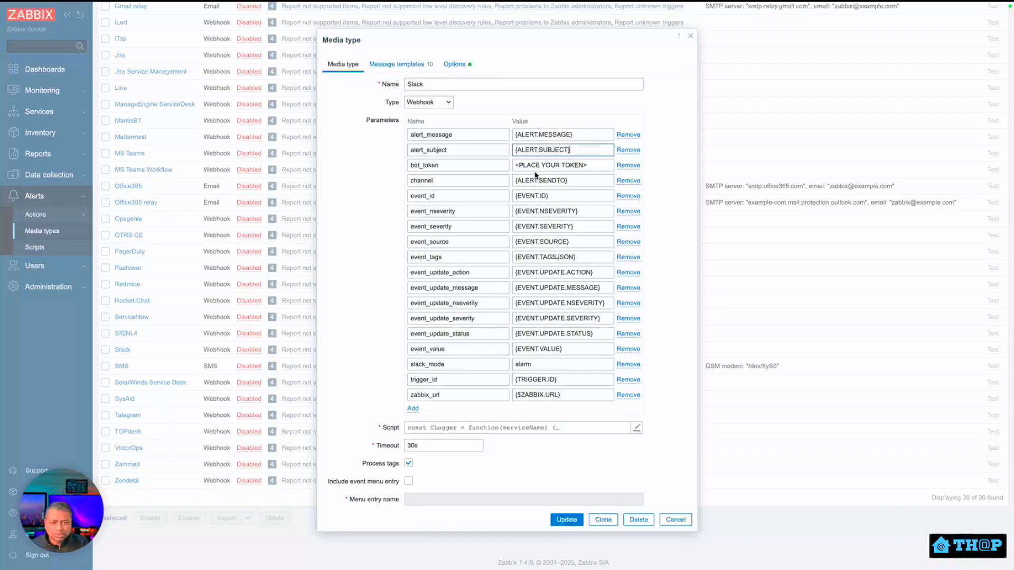
left_click_drag(517, 165, 588, 166)
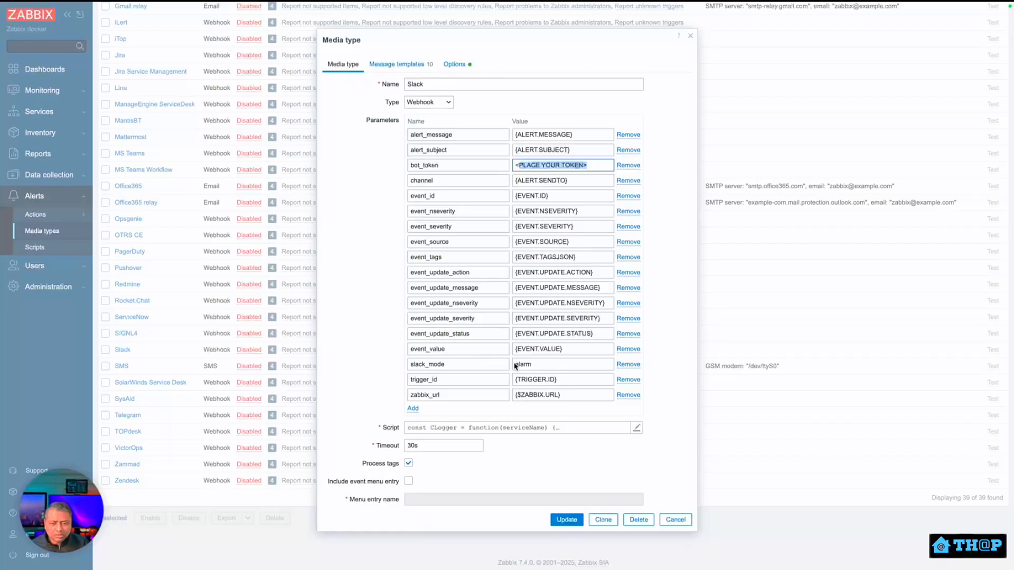
left_click_drag(531, 365, 500, 364)
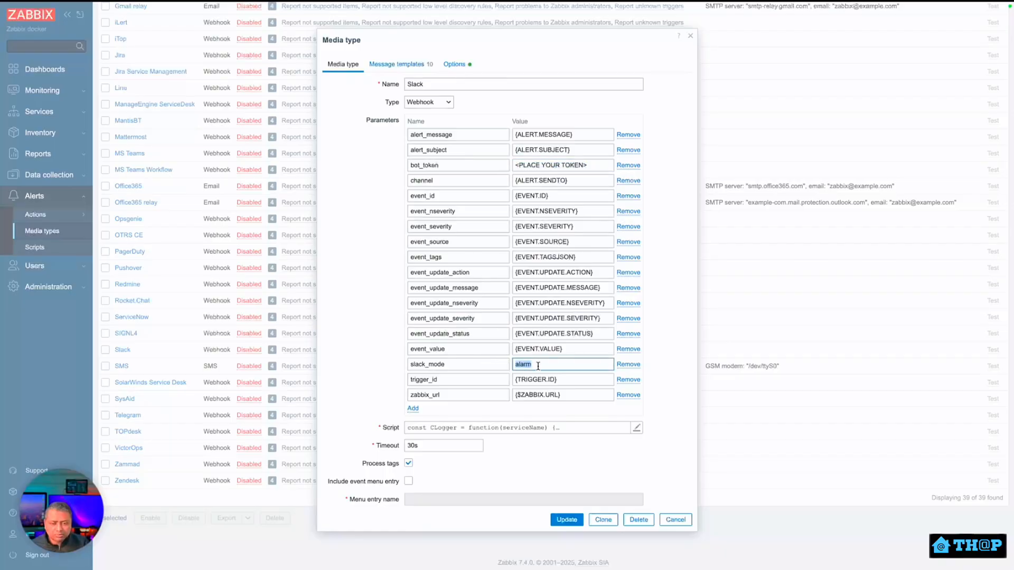
left_click_drag(565, 395, 515, 395)
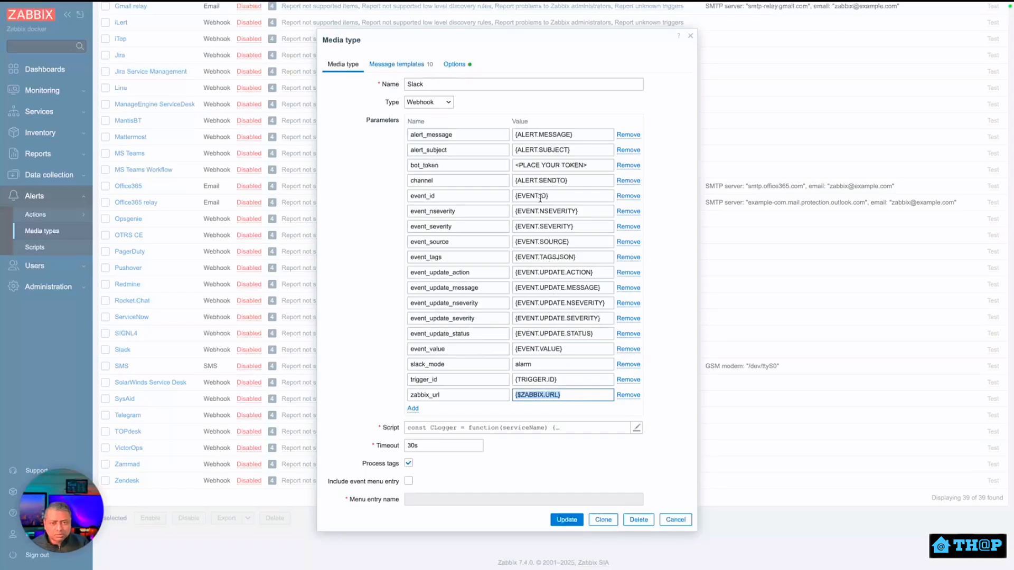
left_click(568, 181)
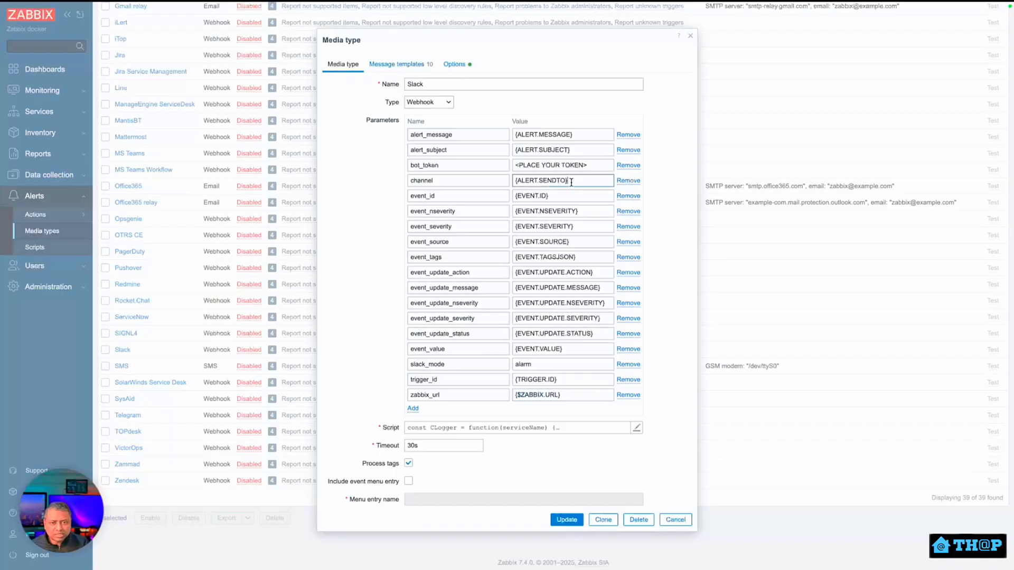
left_click_drag(571, 182, 513, 181)
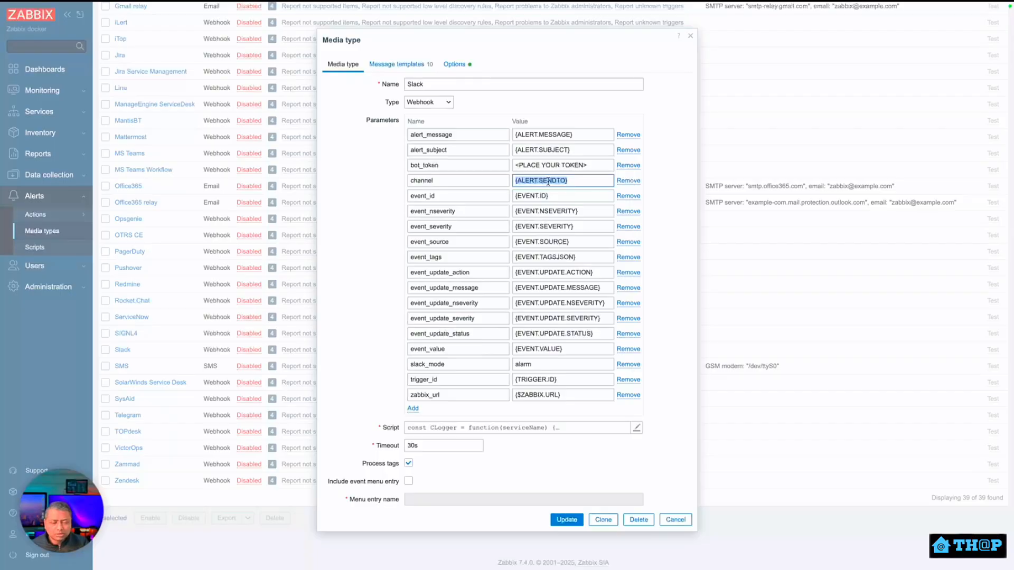
Read the setup steps in the Description and follow its README link.
scroll(425, 434, "down", 2)
left_click_drag(422, 429, 527, 461)
scroll(527, 461, "down", 1)
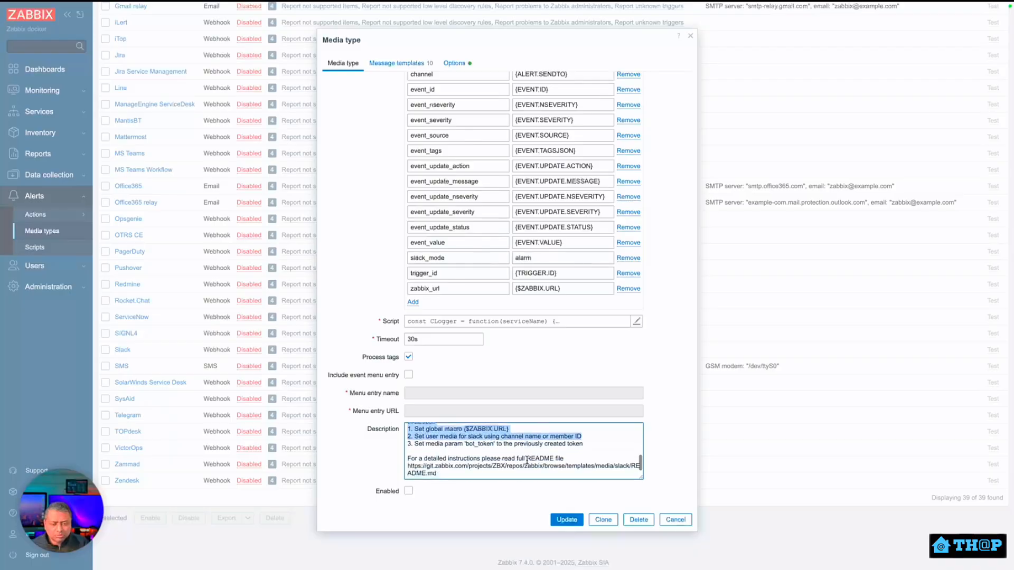
left_click(494, 462)
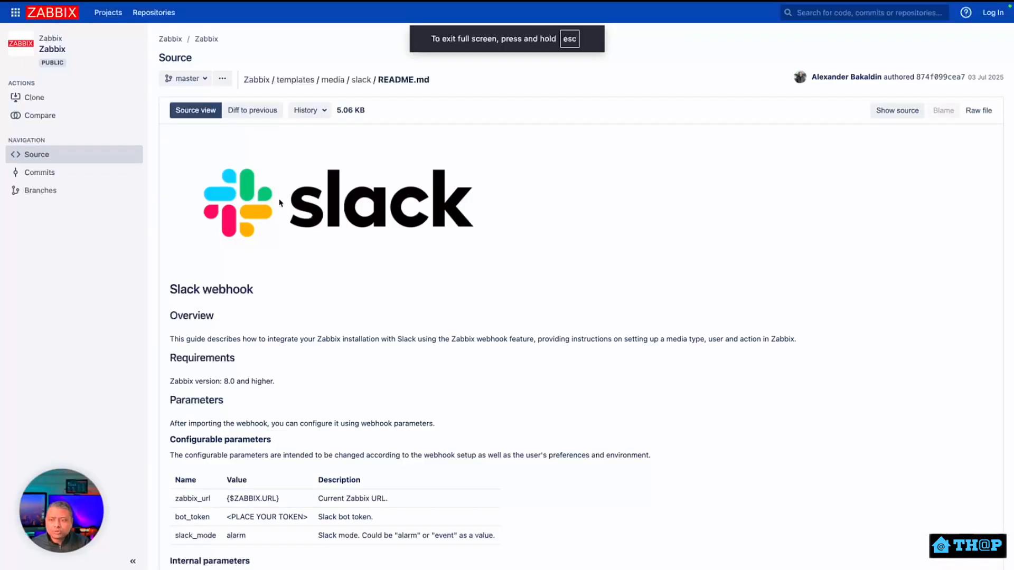
Review the README's internal parameters table and the Send to channel name and Member ID options.
scroll(400, 421, "down", 8)
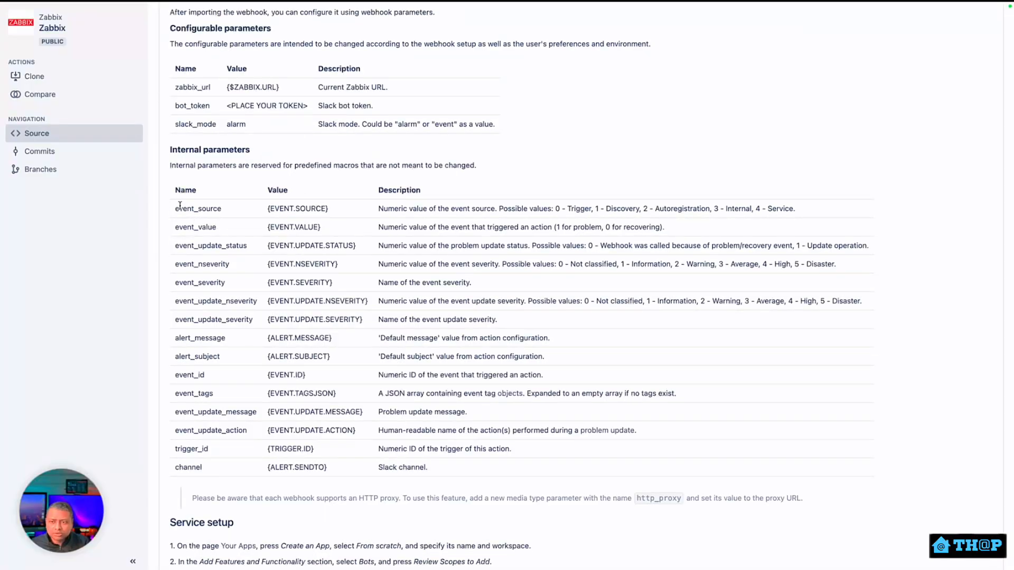
left_click_drag(180, 206, 488, 464)
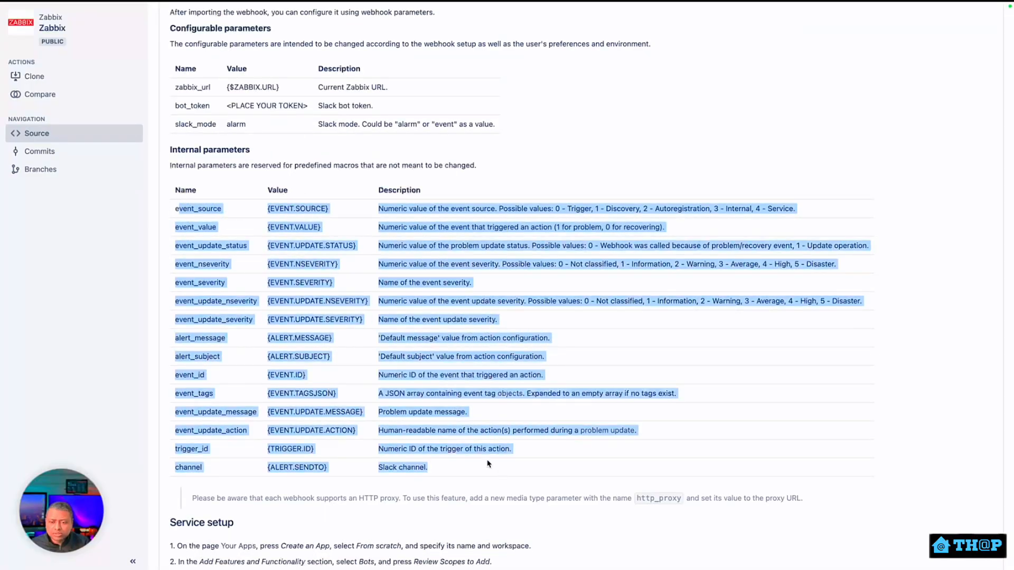
left_click(461, 457)
scroll(459, 456, "down", 8)
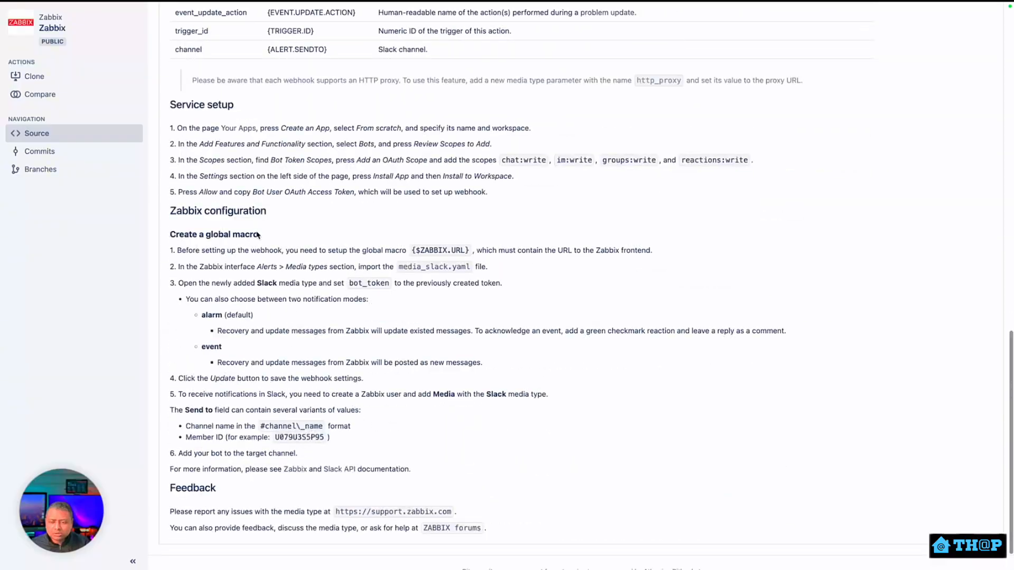
scroll(320, 354, "down", 1)
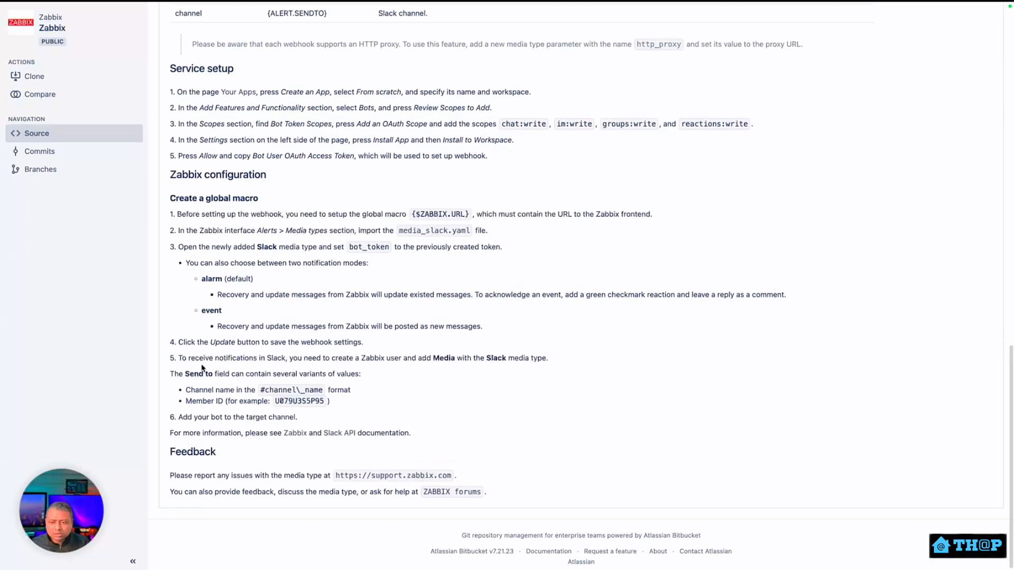
left_click_drag(189, 375, 209, 375)
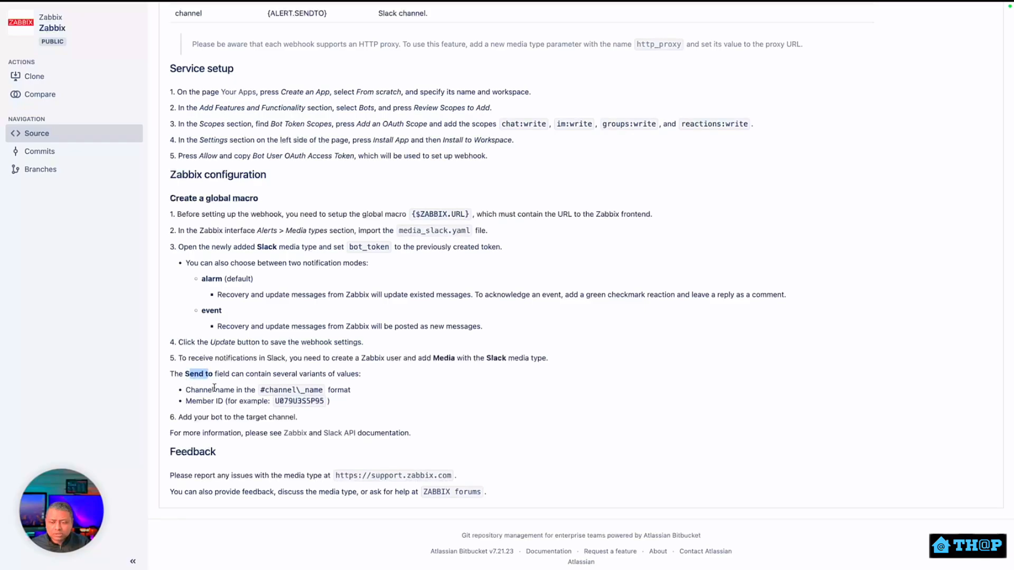
left_click(214, 389)
double_click(225, 390)
double_click(211, 401)
left_click(222, 280)
Note the bot_token and {$ZABBIX.URL} setup steps, then return to the previous tab.
left_click_drag(348, 248, 397, 249)
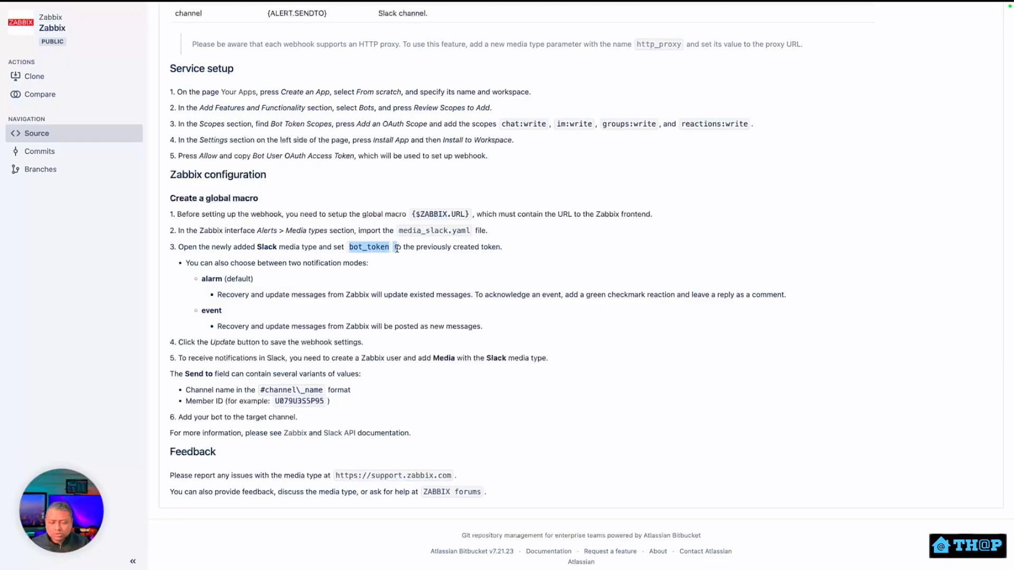
left_click(419, 215)
left_click_drag(414, 214, 464, 215)
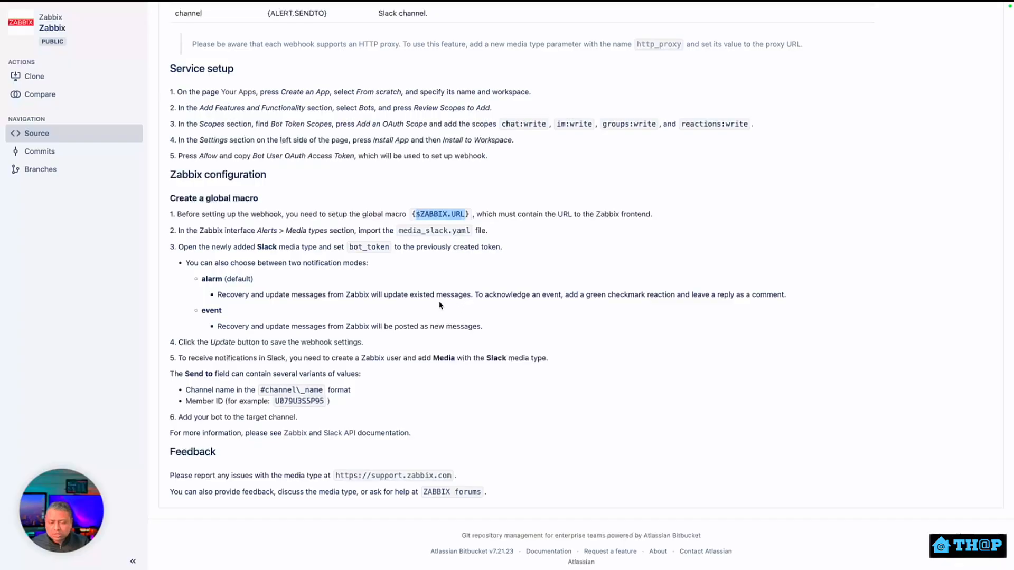
key("ctrl+Tab")
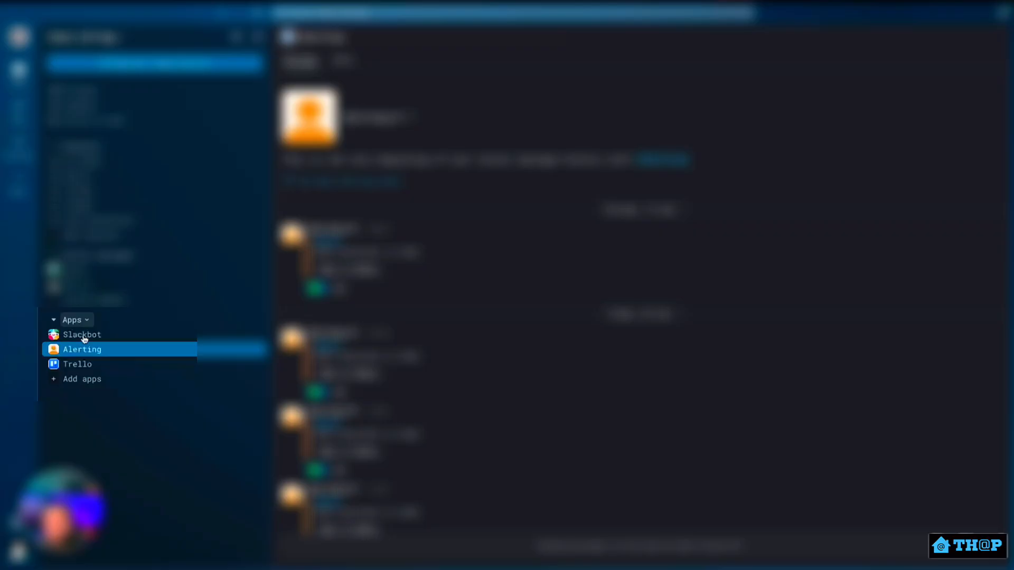
Go from Slack's Add apps through the Marketplace to the Build page's Your Apps list.
left_click(93, 379)
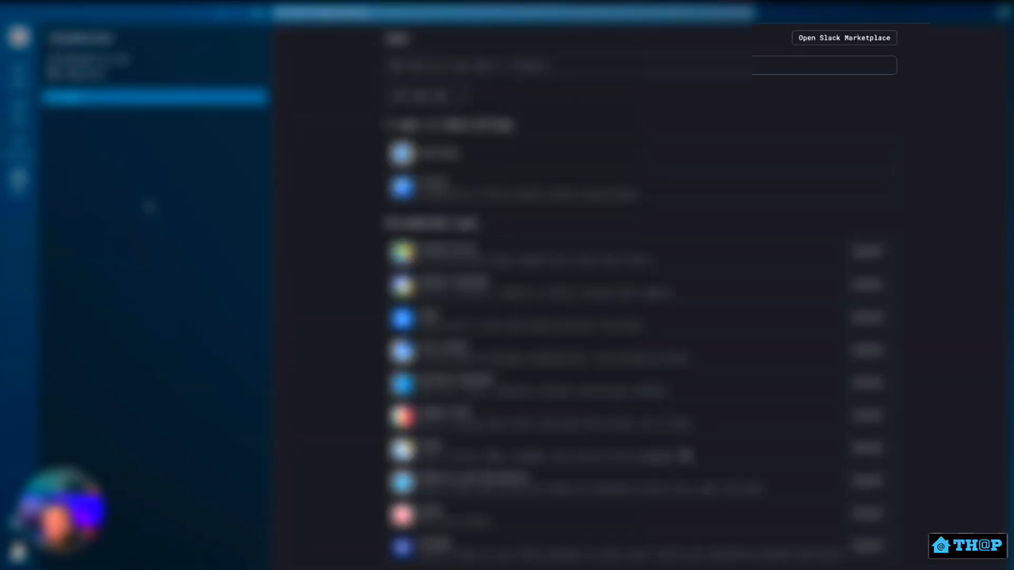
left_click(864, 42)
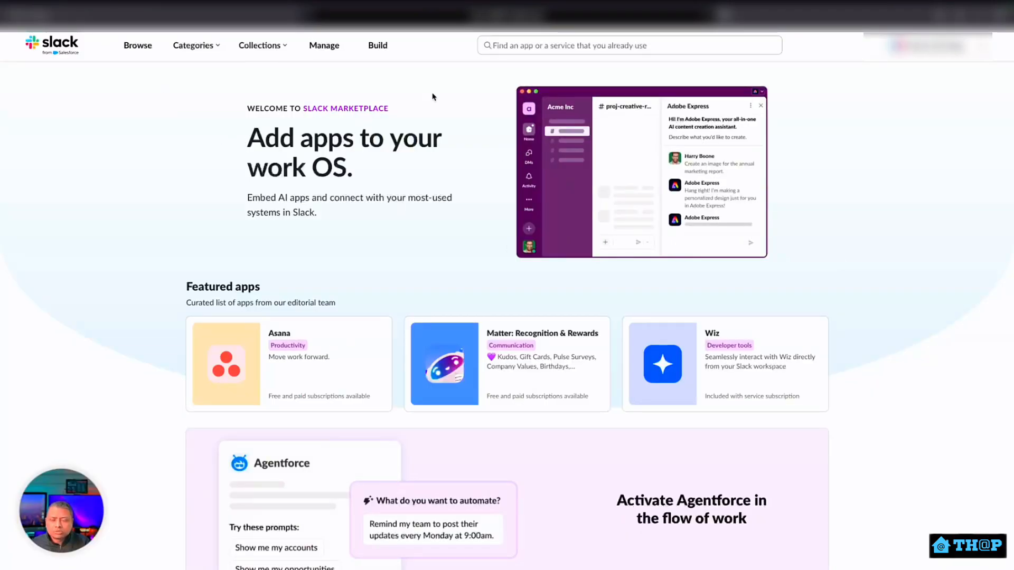
left_click(385, 50)
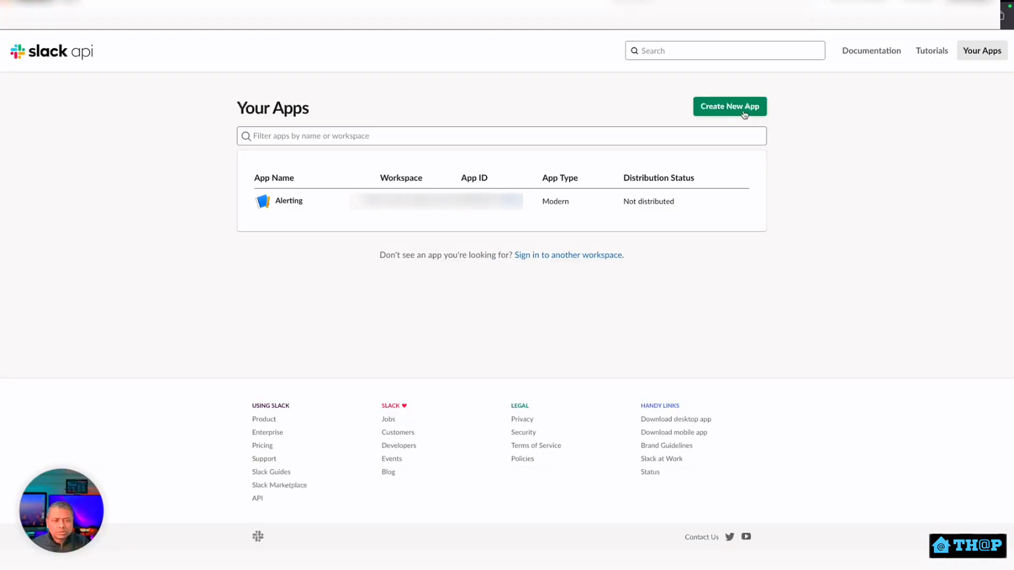
Create a from-scratch Slack app named 'Zabbix' in the chosen development workspace.
left_click(744, 113)
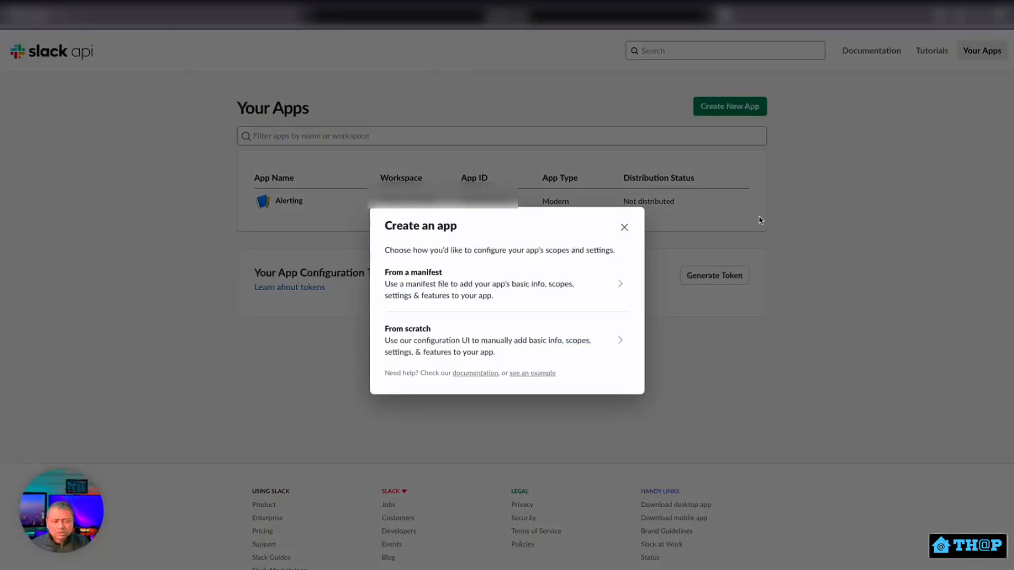
left_click(444, 346)
left_click(455, 230)
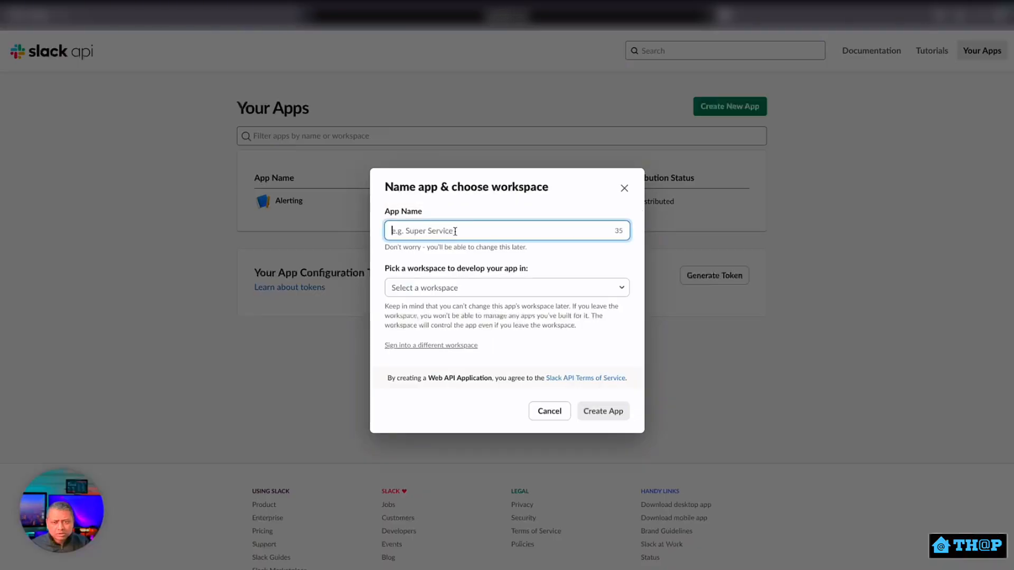
type("Zabbix")
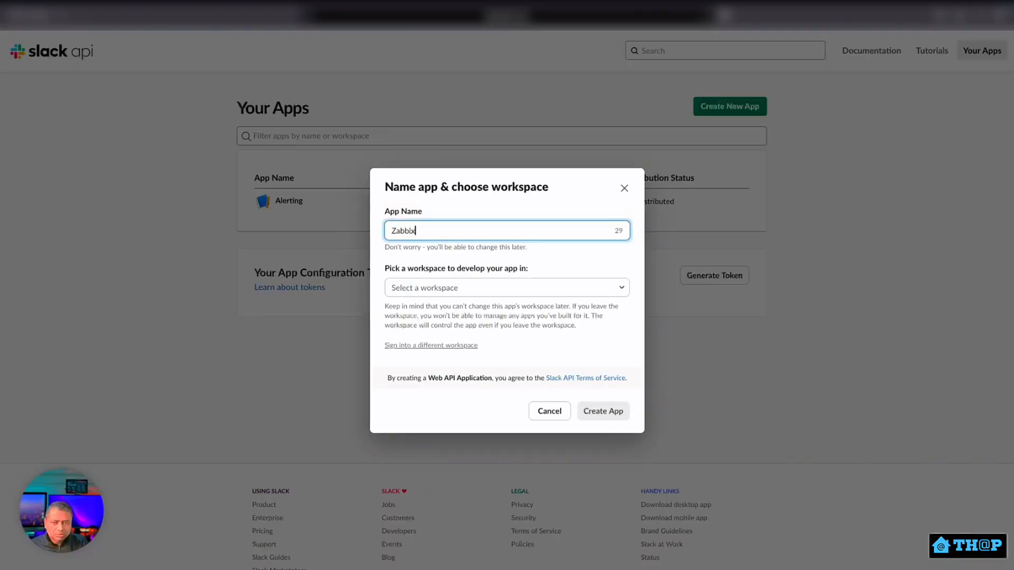
left_click(460, 286)
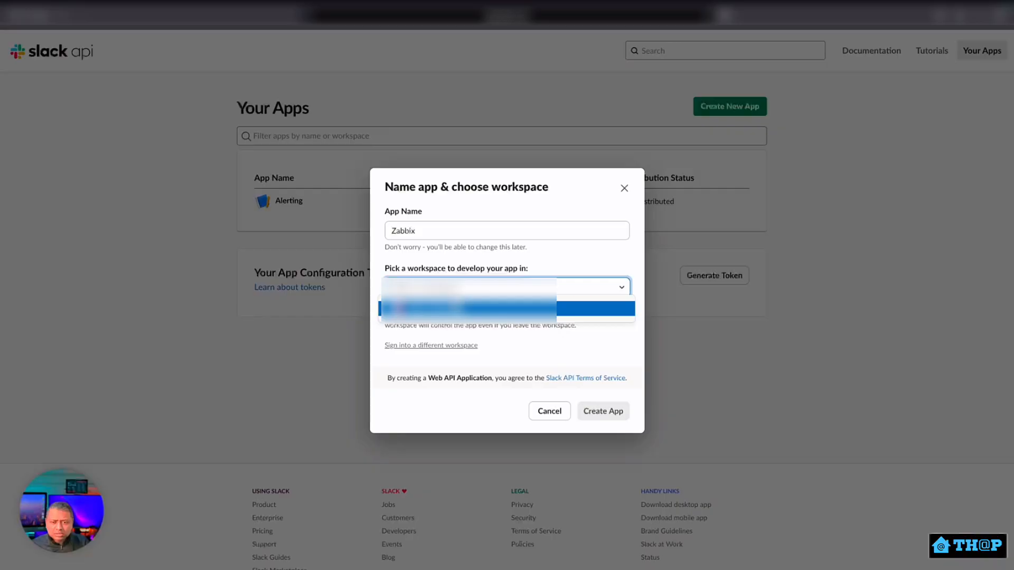
left_click(461, 307)
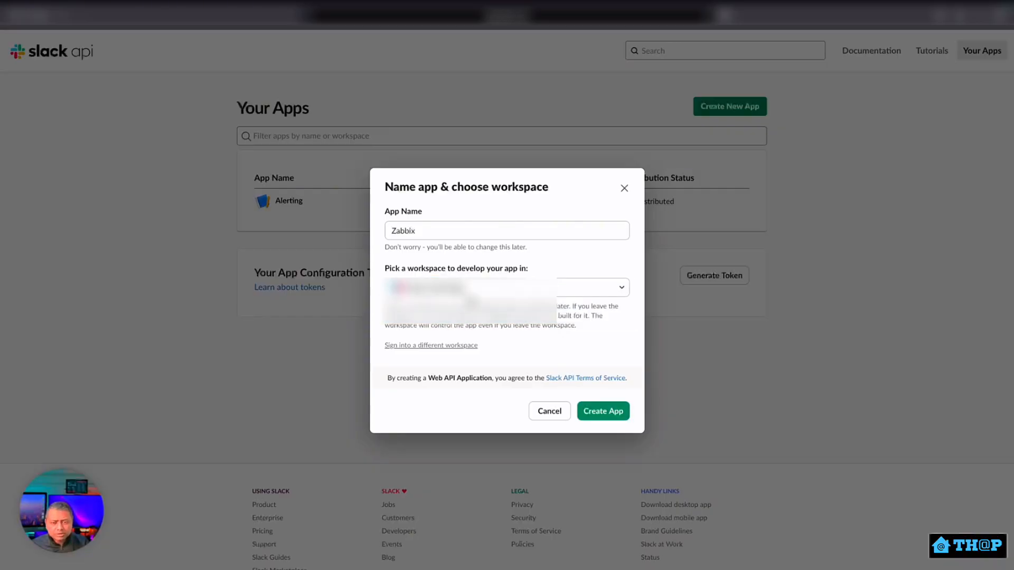
left_click(607, 415)
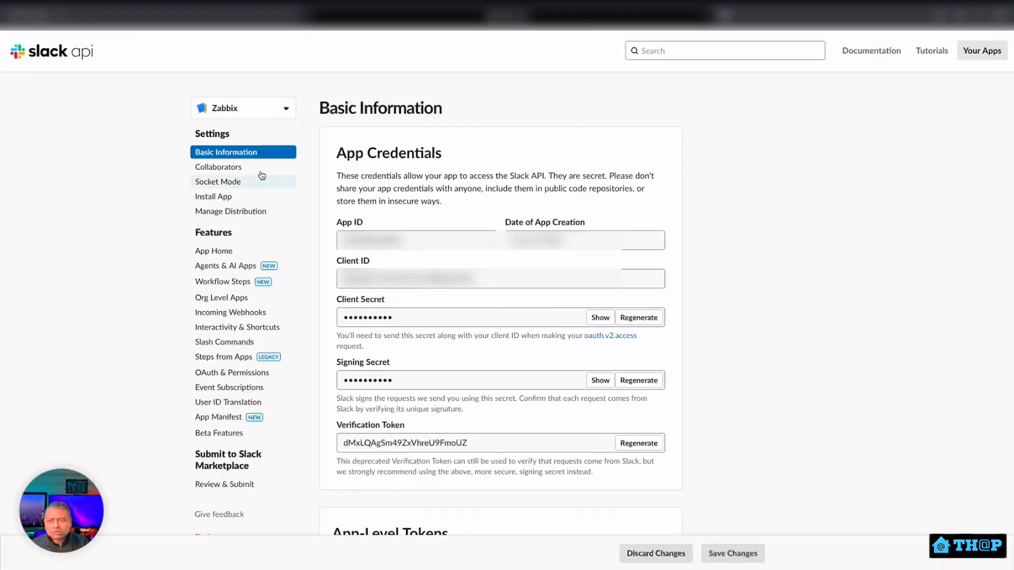
Go to the Zabbix app's OAuth & Permissions scopes settings.
left_click(211, 252)
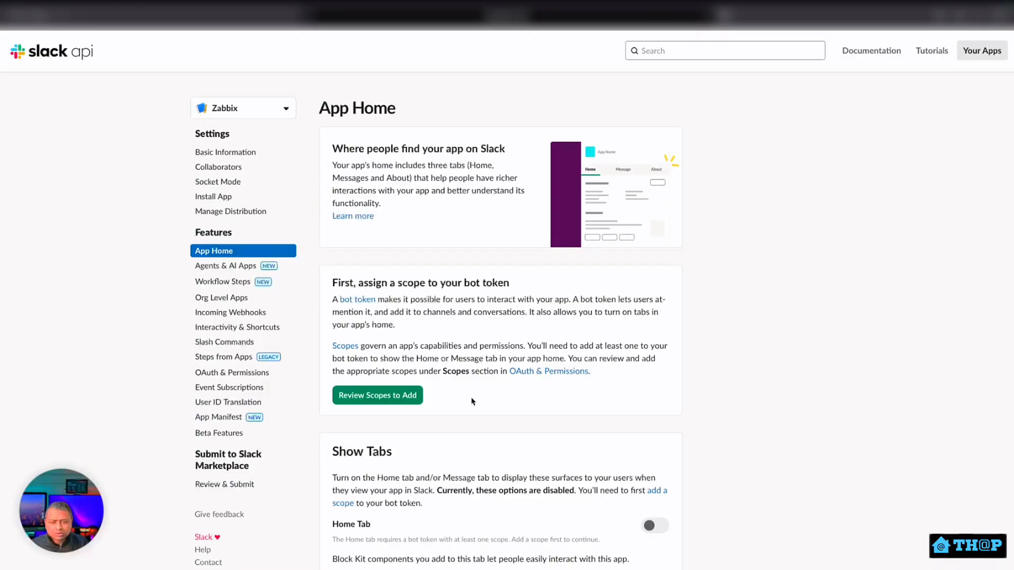
scroll(472, 402, "down", 1)
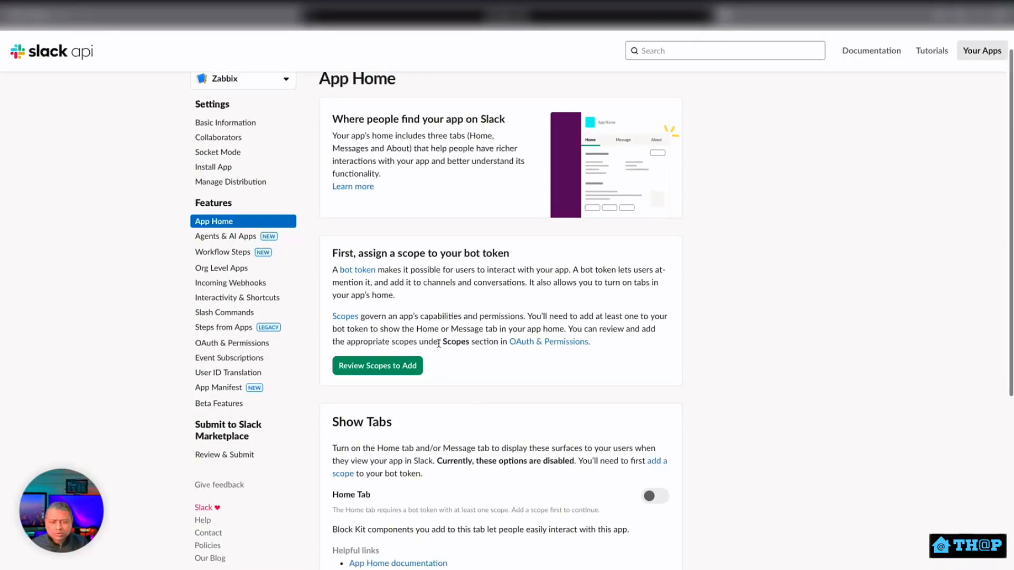
left_click(418, 367)
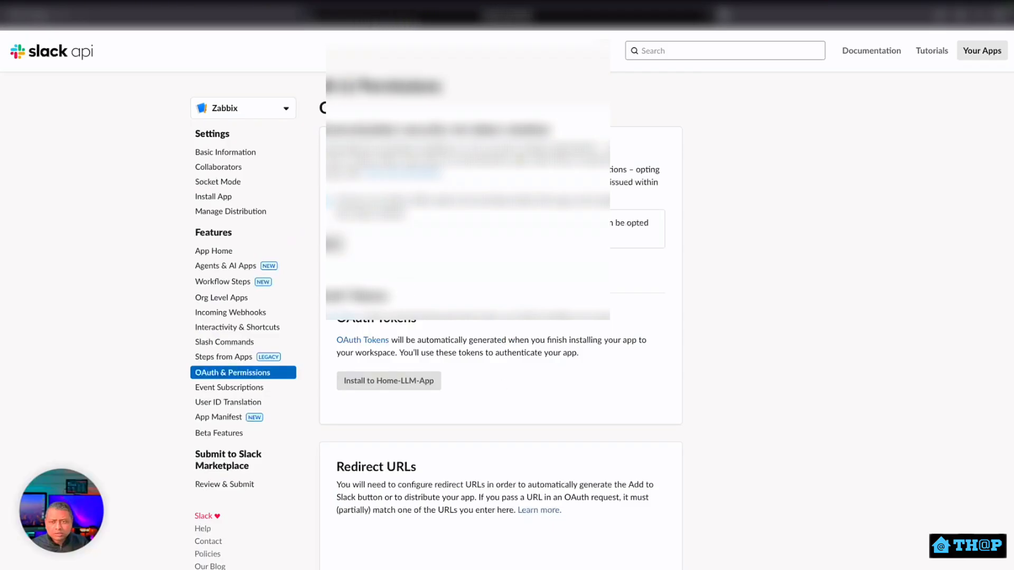
scroll(453, 400, "down", 4)
scroll(452, 400, "down", 5)
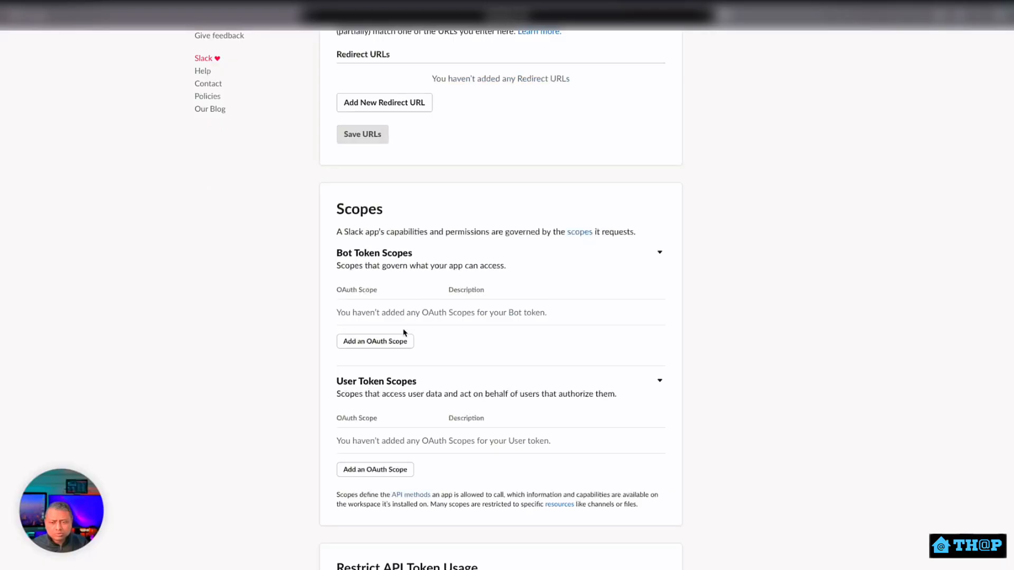
Add the bot token scopes chat:write, groups:write, im:write and reactions:write.
left_click(393, 342)
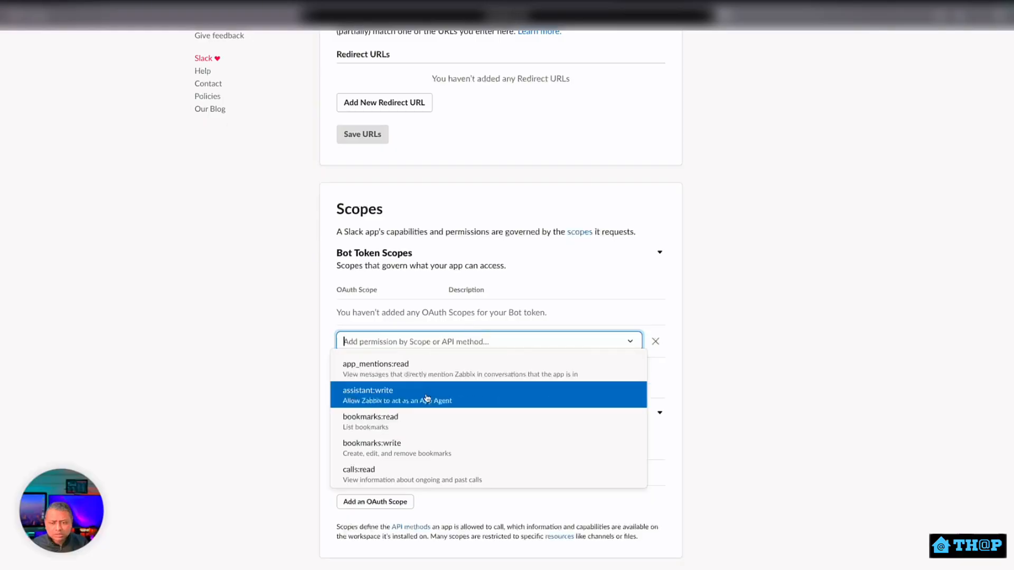
scroll(404, 447, "down", 2)
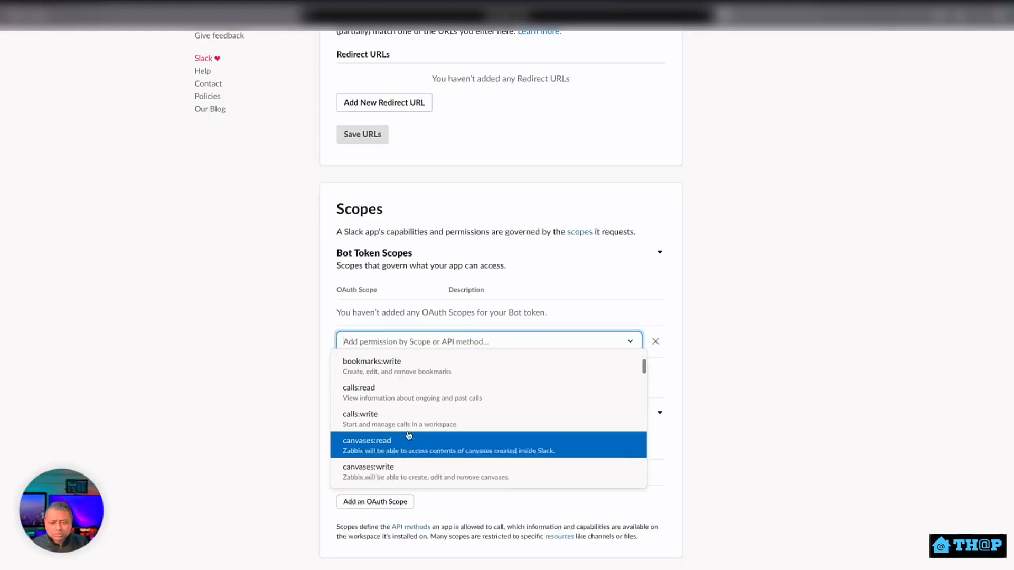
scroll(401, 427, "down", 3)
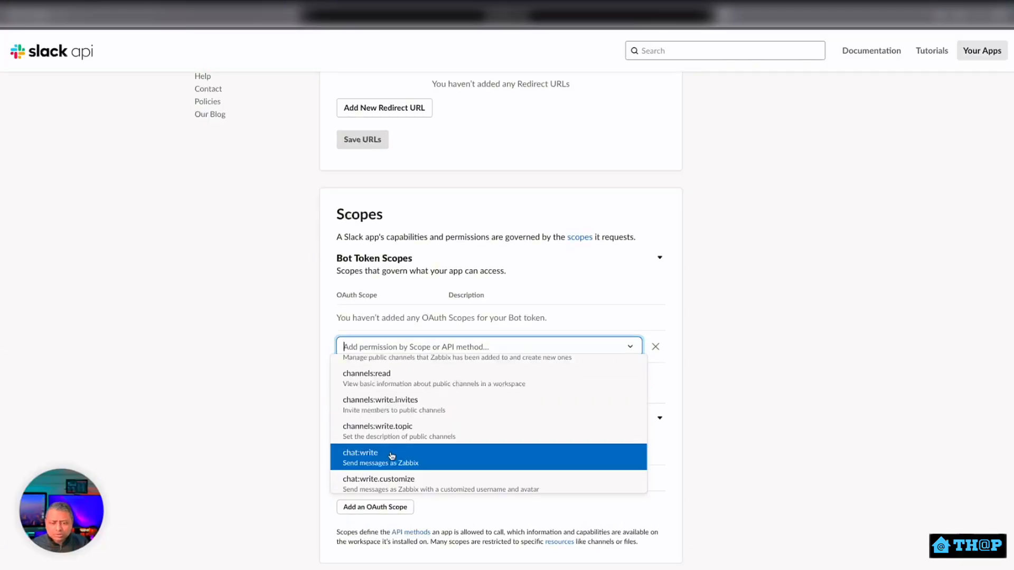
left_click(395, 463)
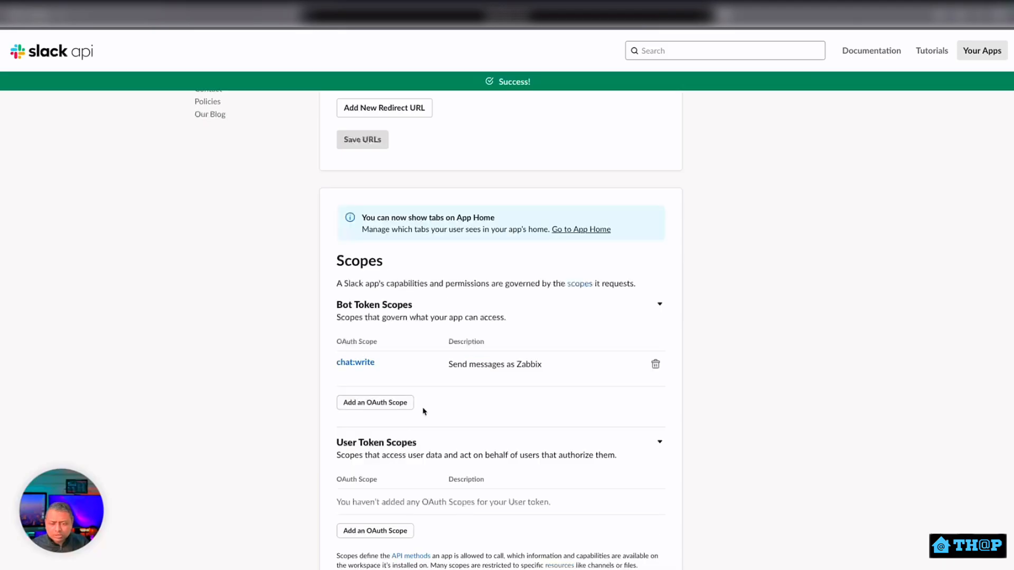
left_click(404, 407)
scroll(403, 501, "down", 8)
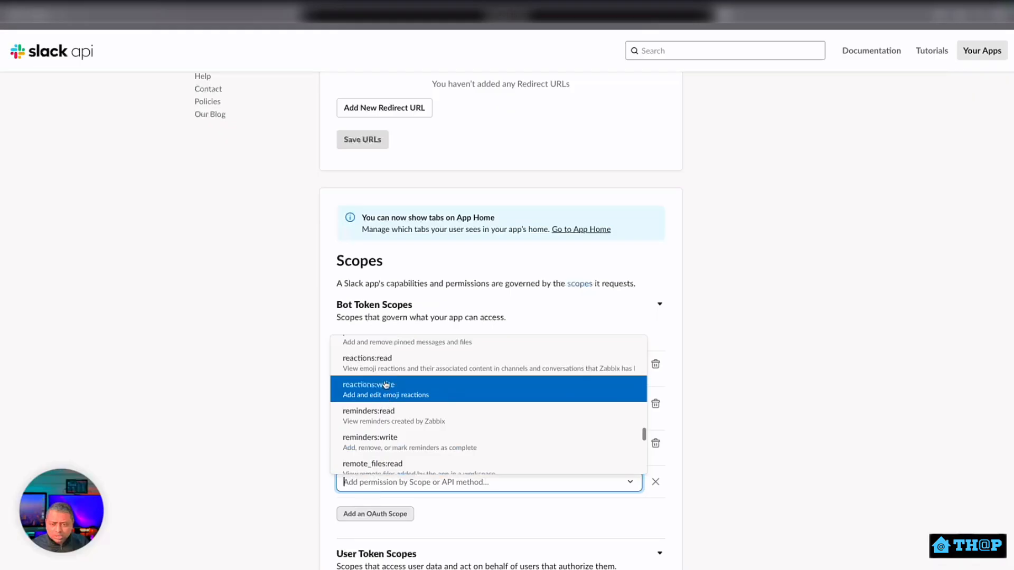
left_click(385, 385)
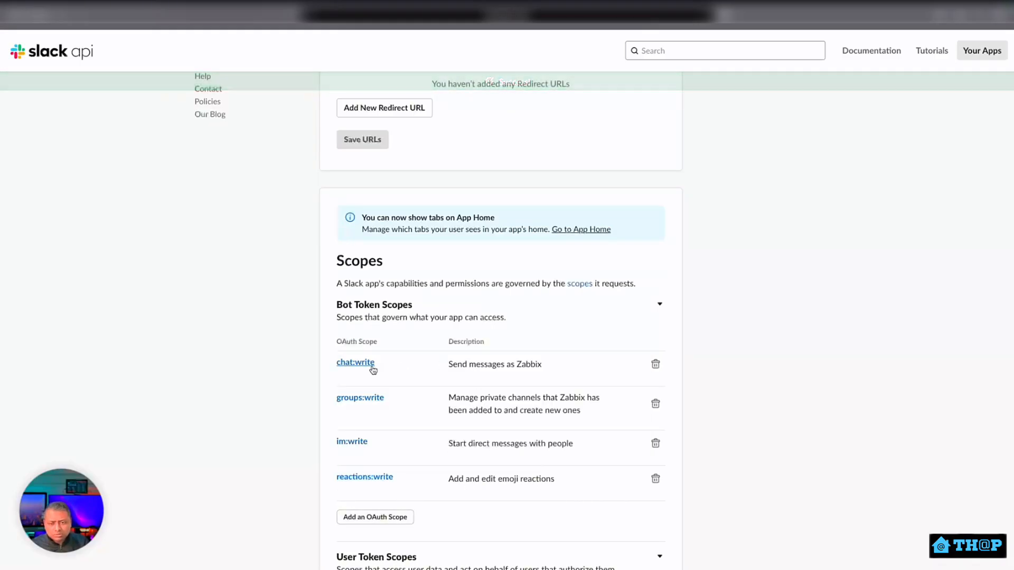
Review the descriptions of the chat:write, groups:write and im:write scopes.
left_click_drag(449, 364, 569, 412)
left_click(520, 418)
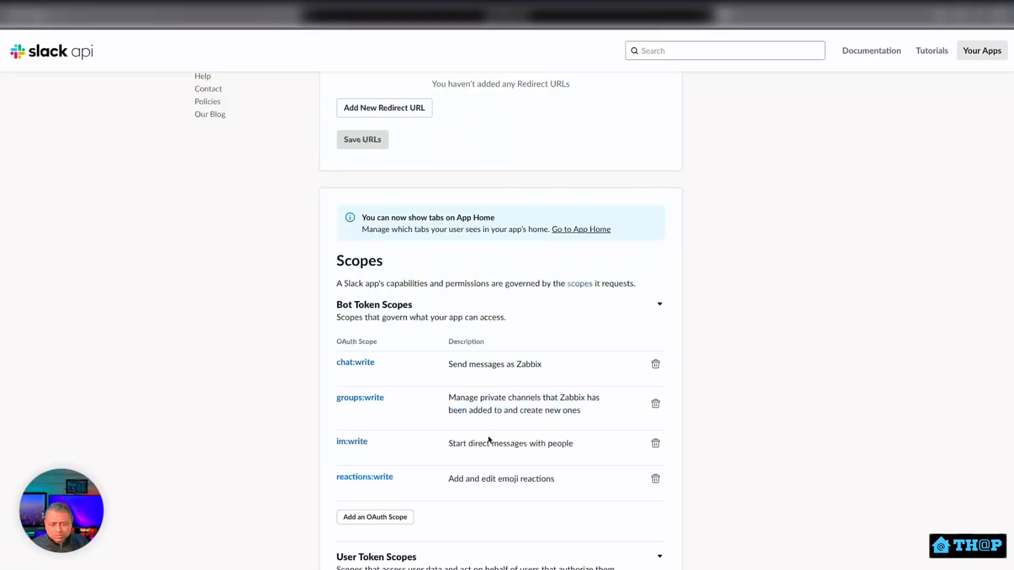
left_click_drag(477, 447, 588, 446)
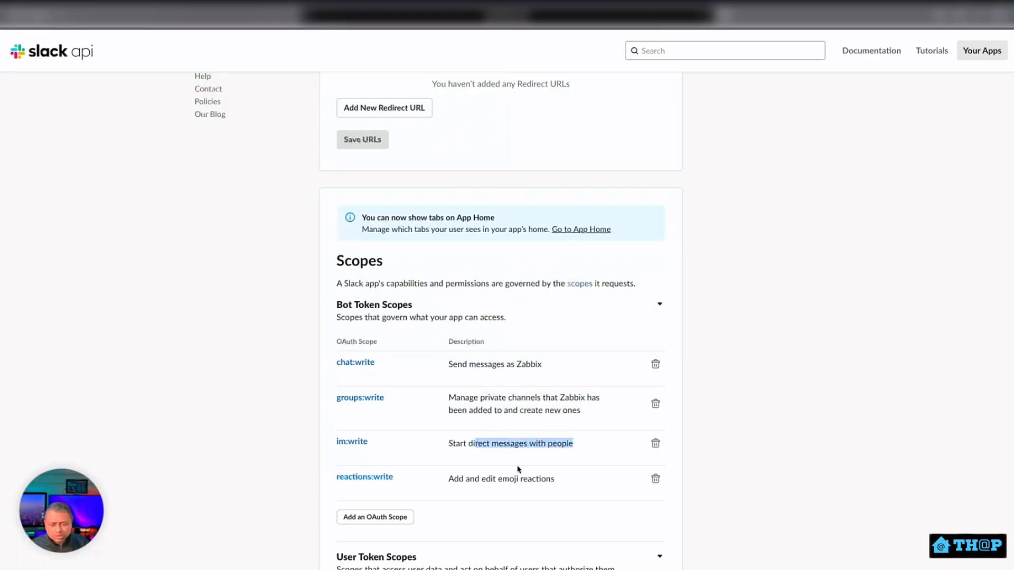
scroll(499, 478, "down", 1)
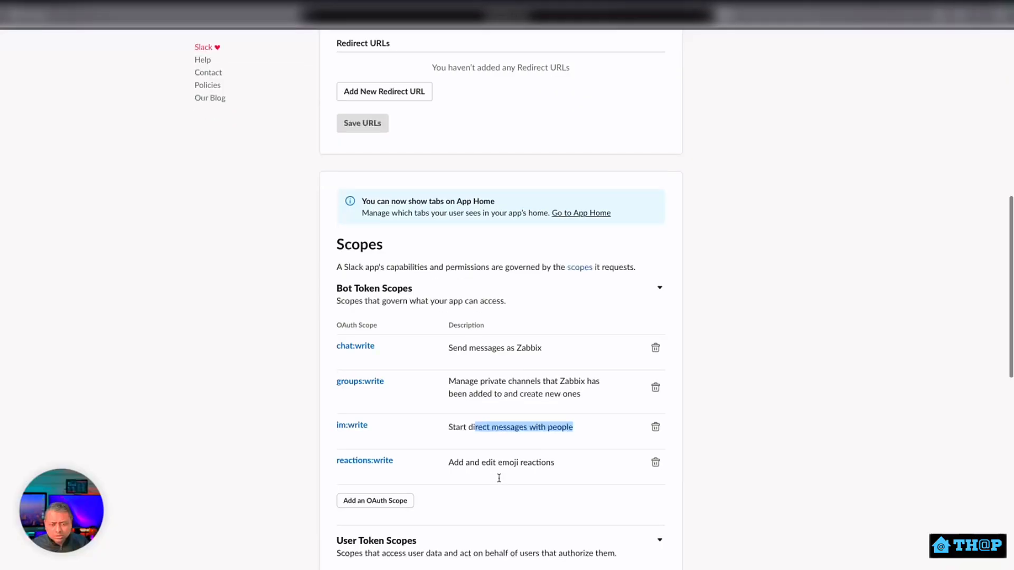
left_click(461, 436)
left_click_drag(450, 425, 522, 419)
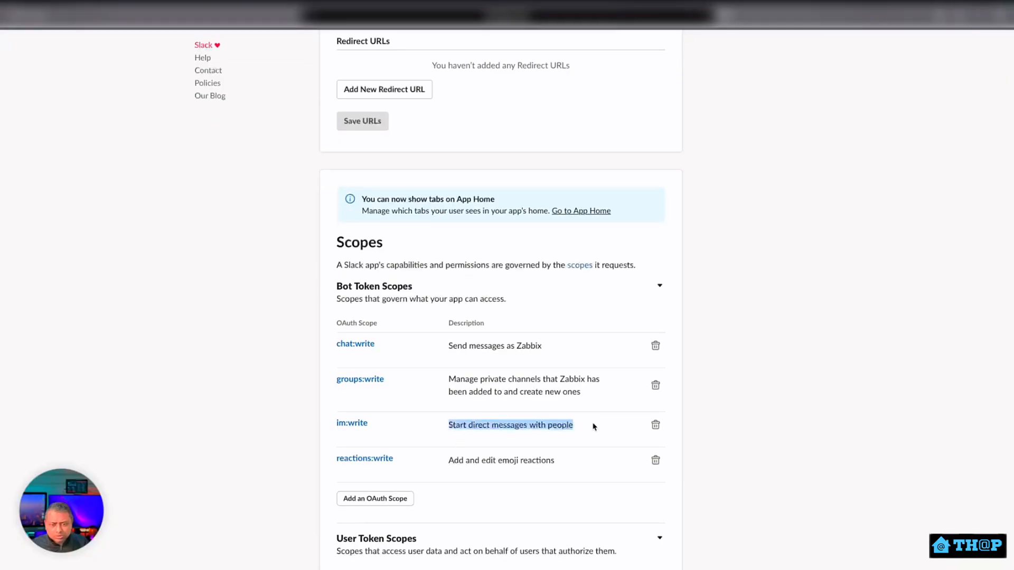
left_click(499, 459)
scroll(417, 430, "up", 8)
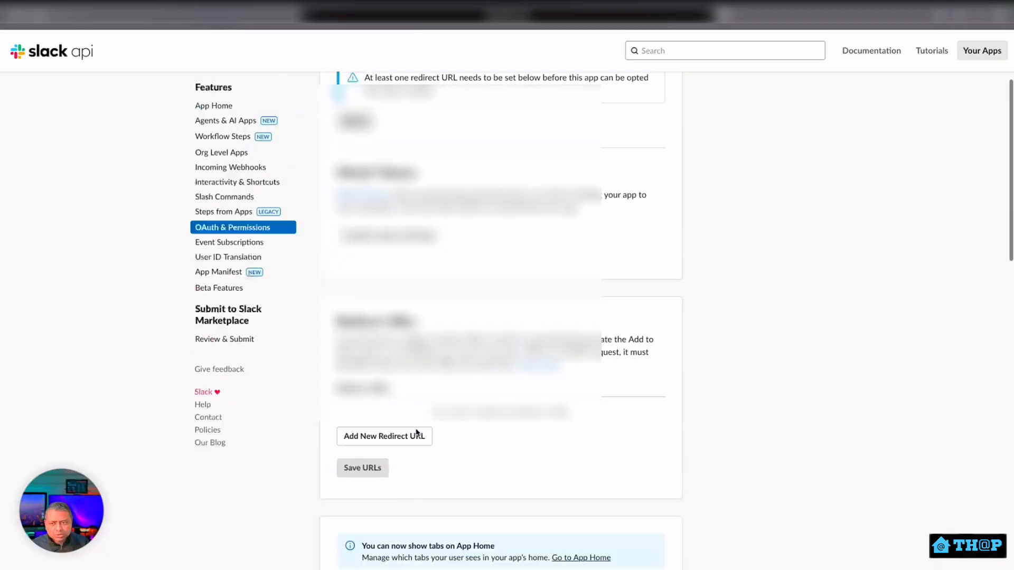
scroll(365, 314, "up", 2)
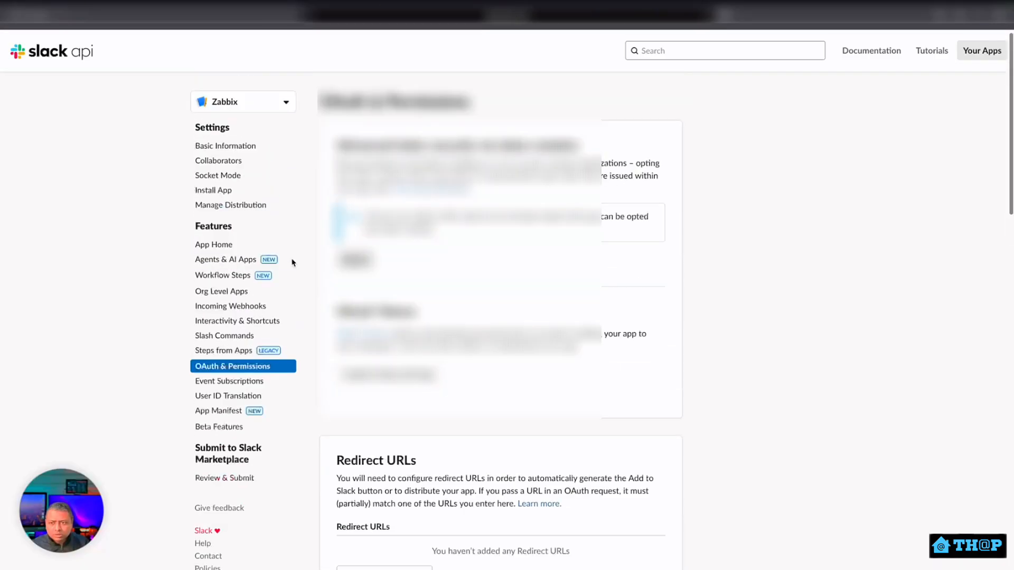
Install the Zabbix app to the workspace, checking its requested permissions and allowing access.
left_click(214, 192)
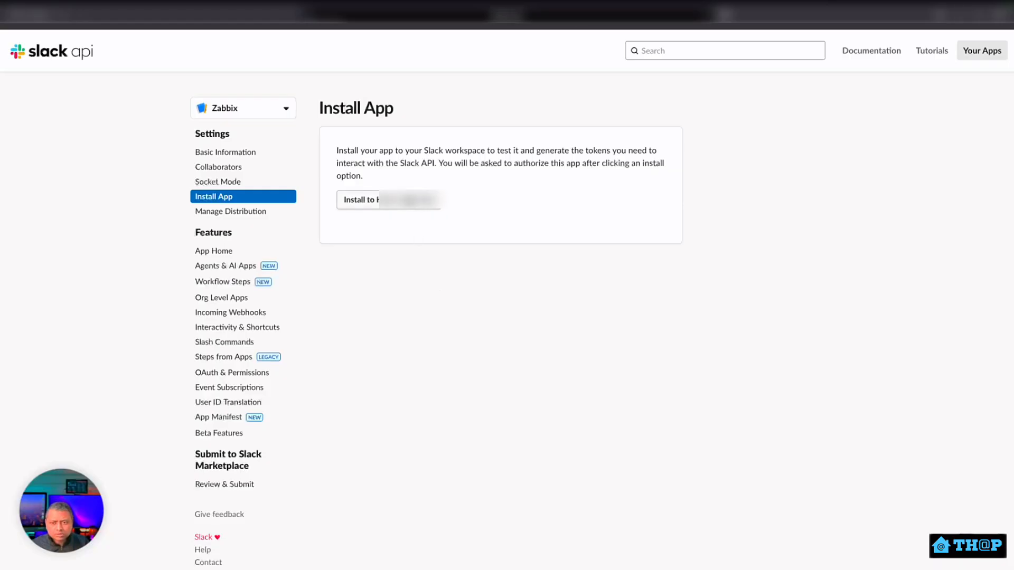
left_click(410, 202)
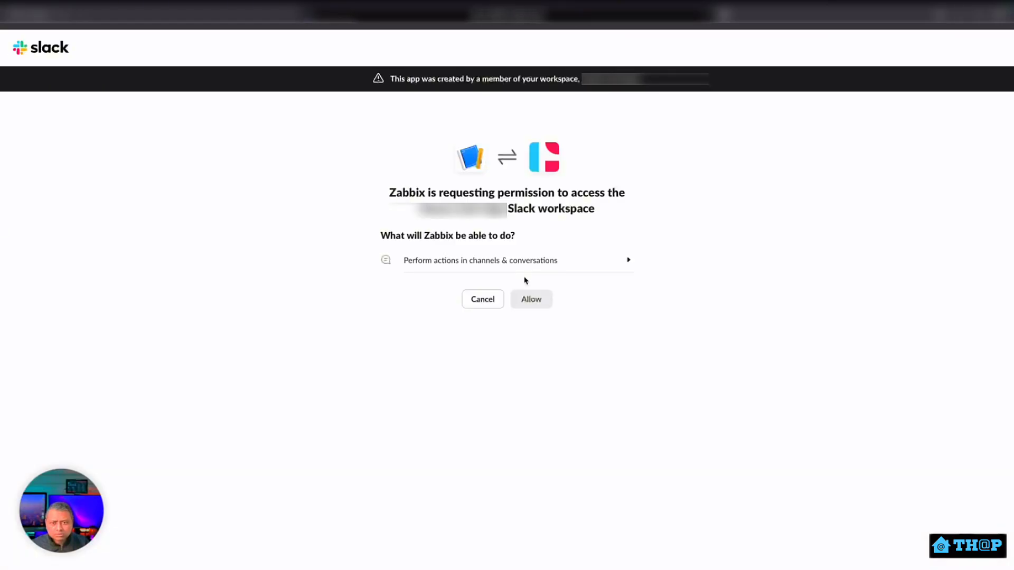
left_click(447, 264)
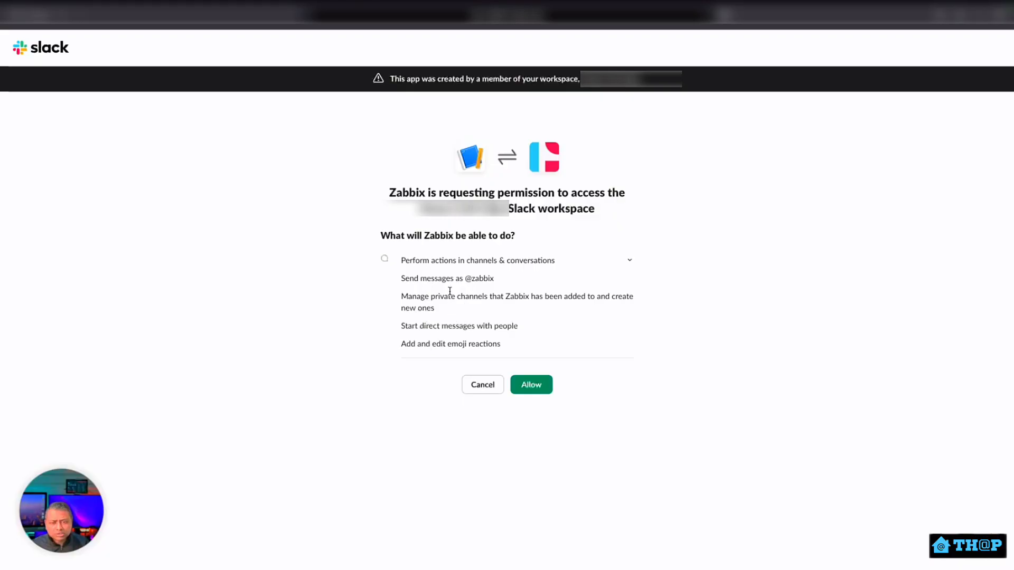
left_click(476, 262)
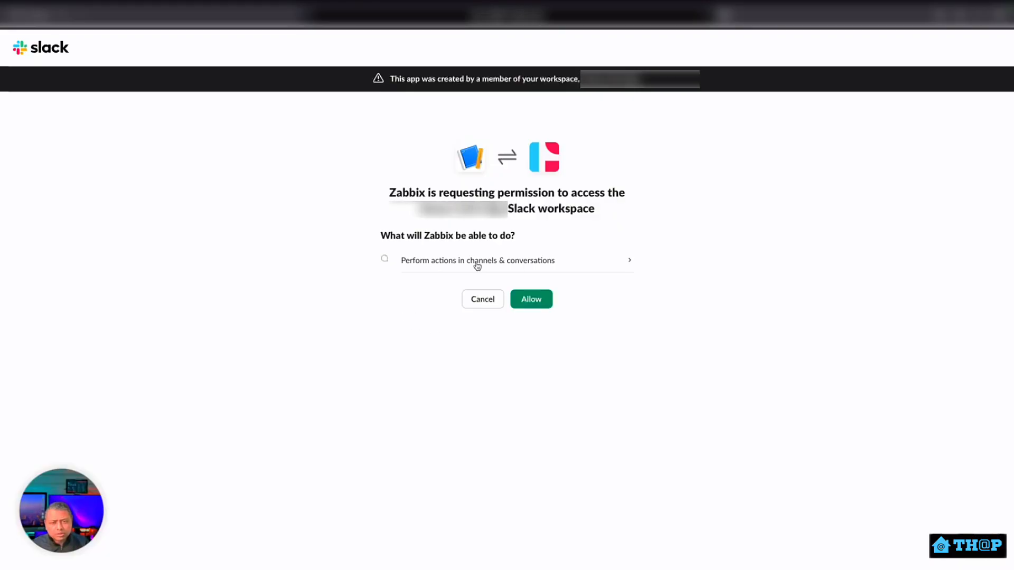
left_click(527, 300)
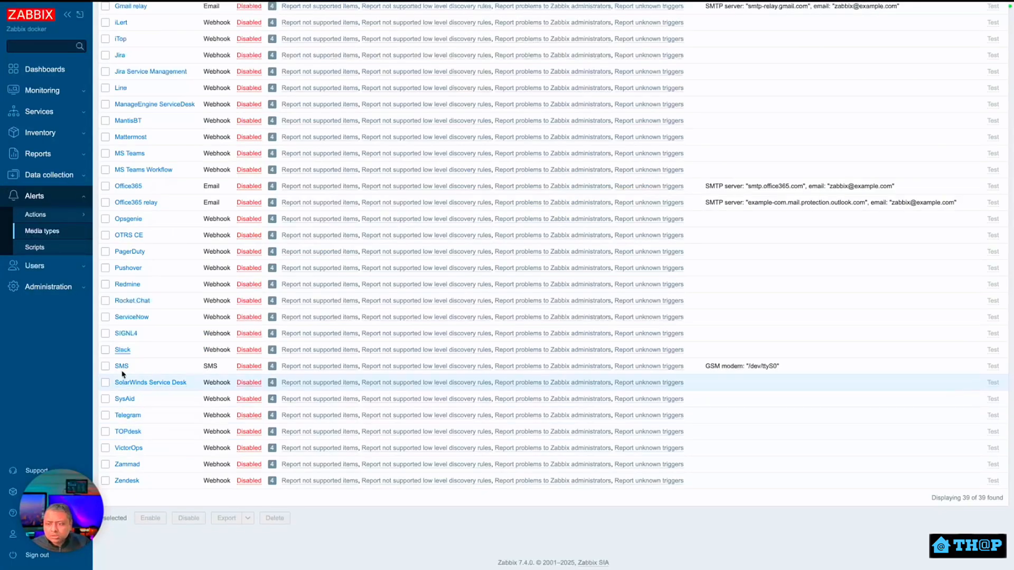
Replace the <PLACE YOUR TOKEN> bot_token placeholder with the Slack bot token and update the media type.
left_click(123, 350)
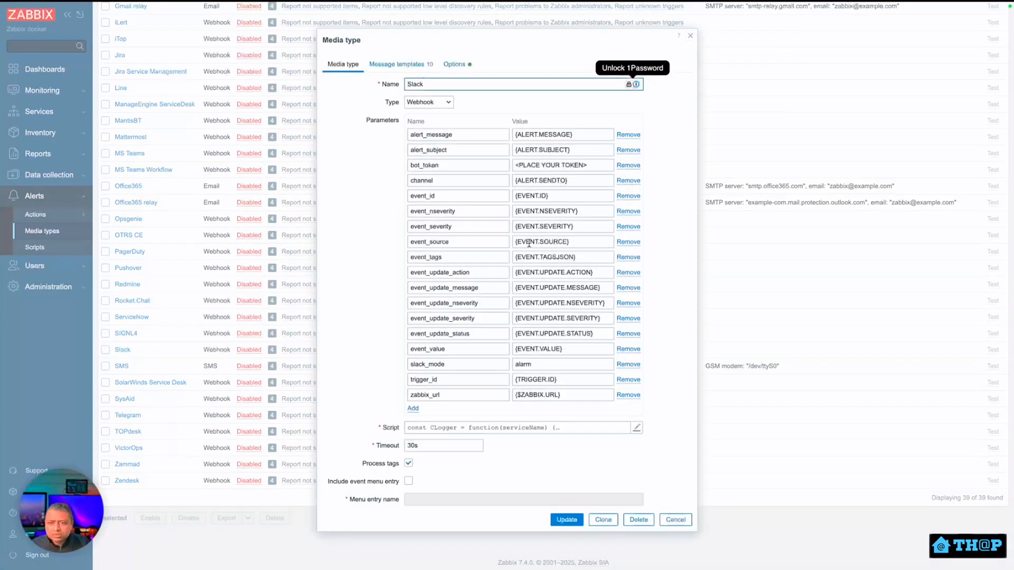
left_click_drag(590, 167, 518, 165)
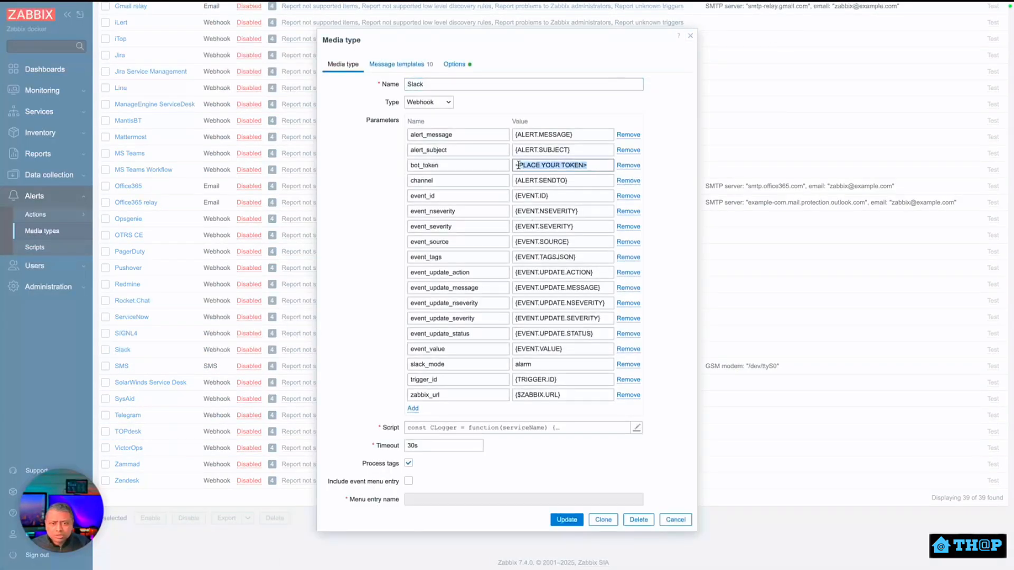
key("BackSpace")
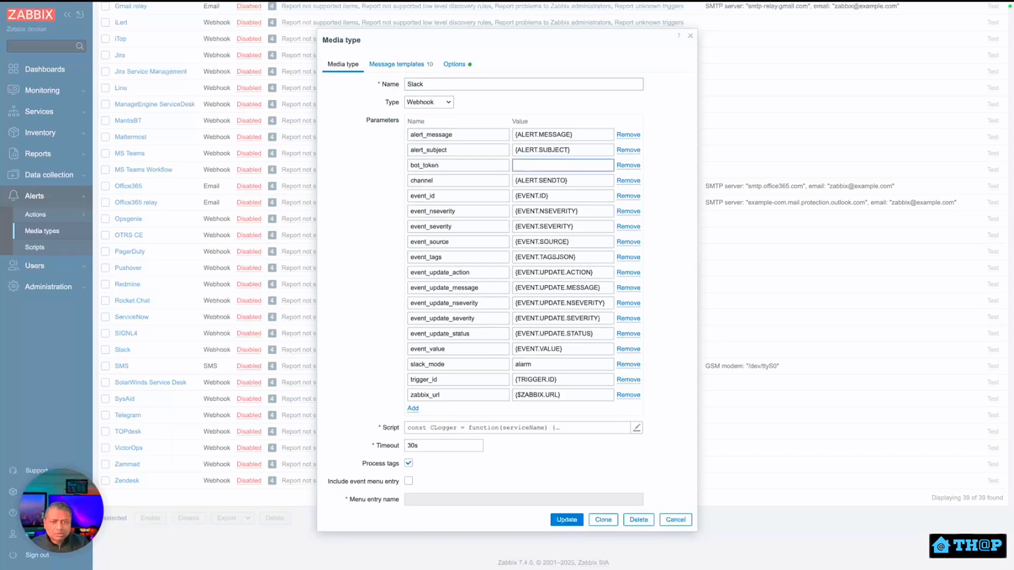
key("ctrl+v")
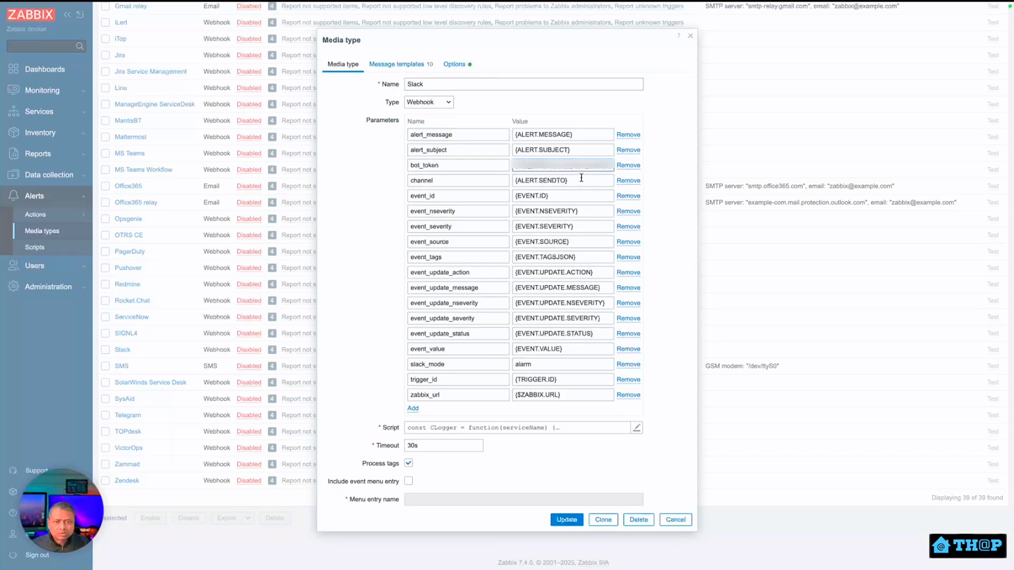
left_click(568, 520)
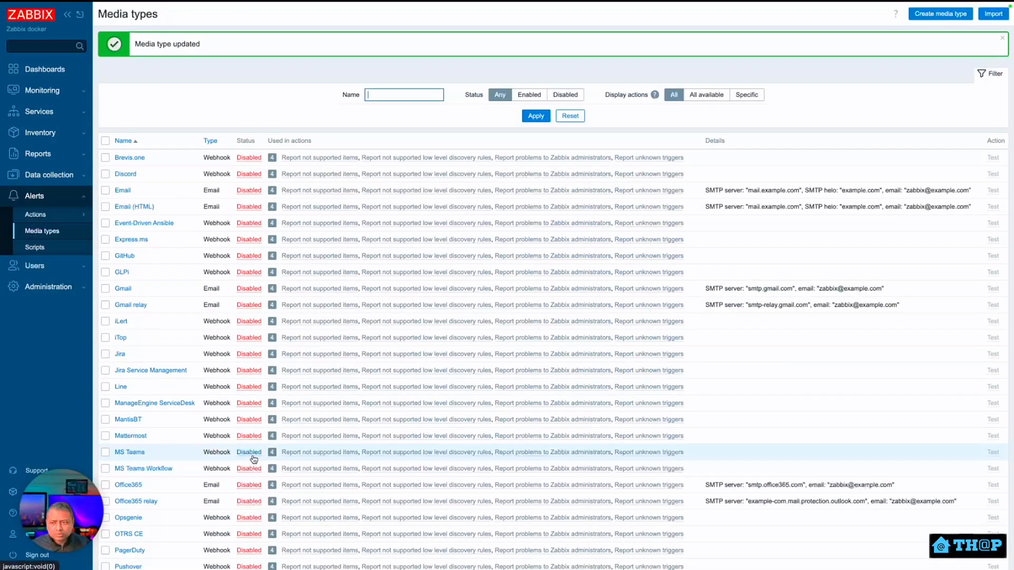
Enable the Slack media type and filter the list to Enabled status.
scroll(254, 459, "down", 6)
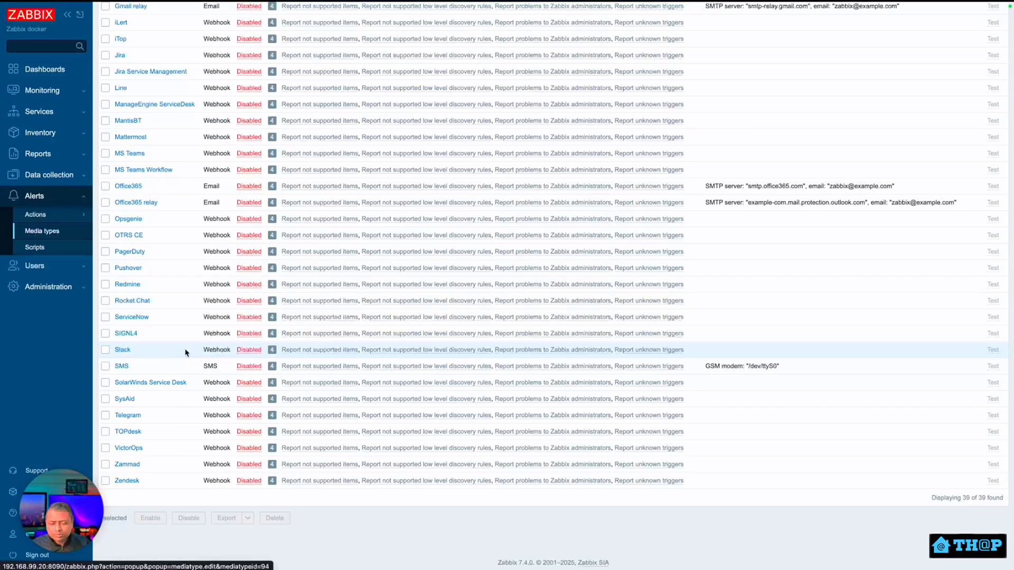
left_click(251, 351)
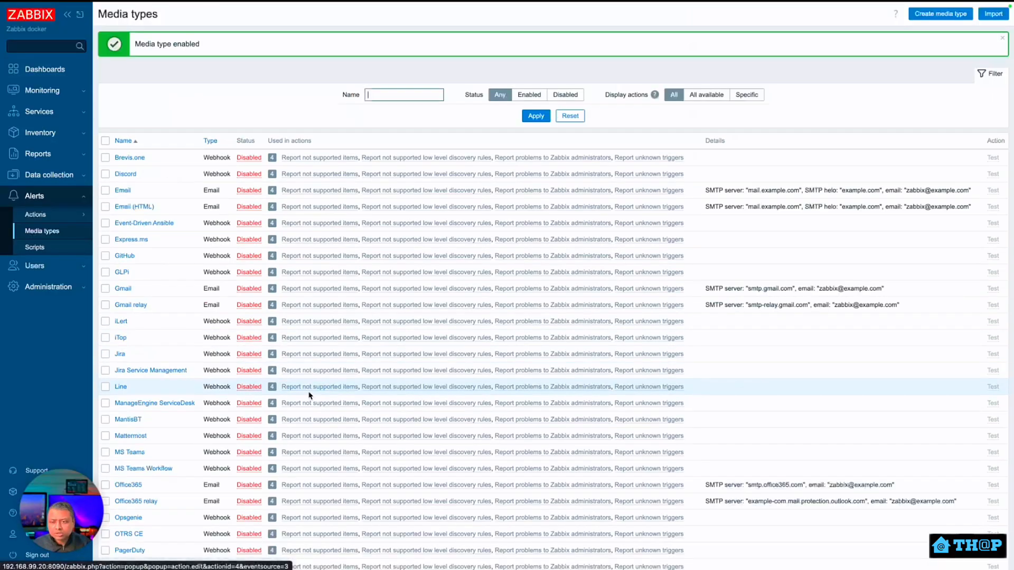
scroll(304, 378, "down", 1)
scroll(304, 378, "up", 1)
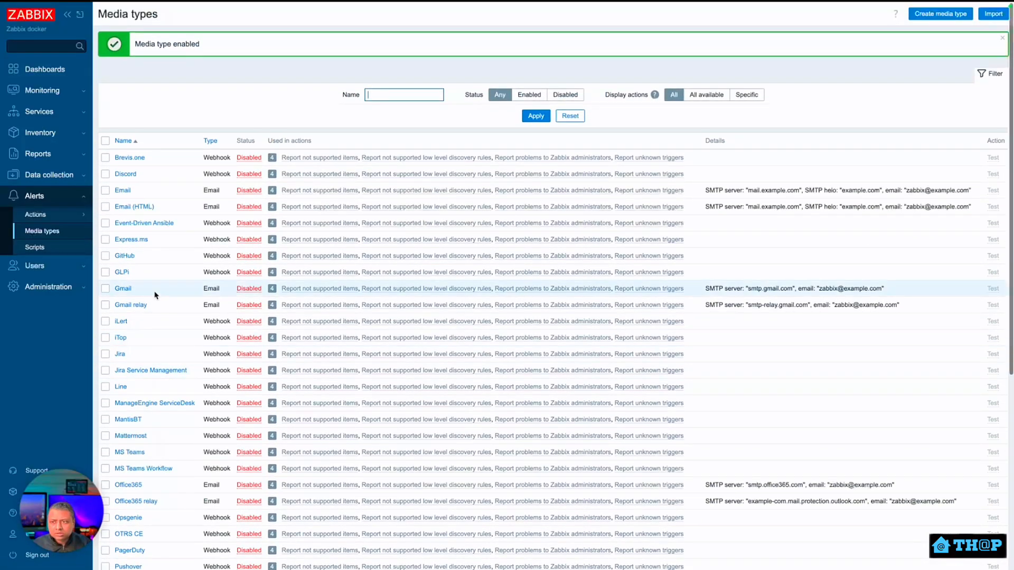
left_click(530, 95)
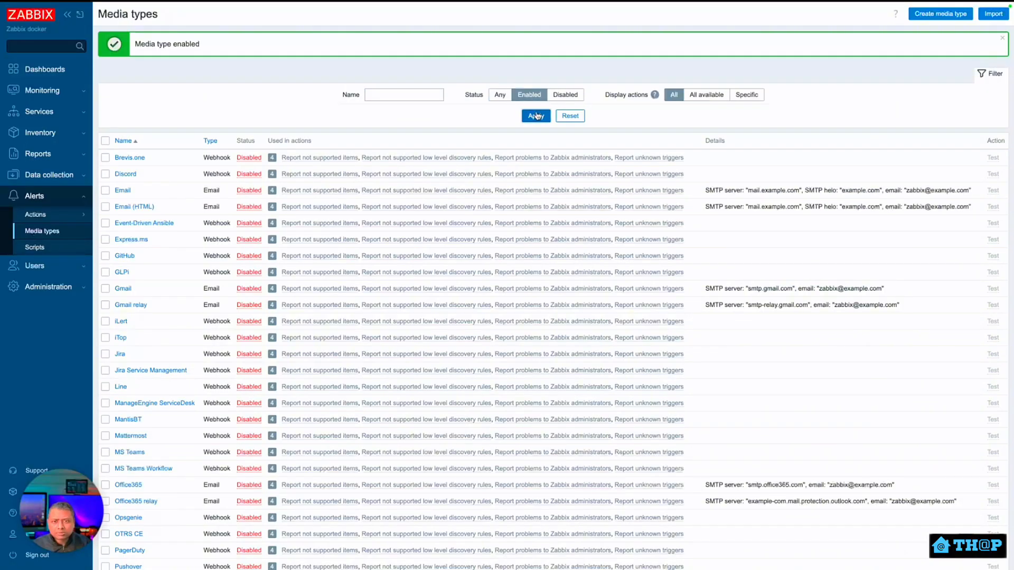
left_click(536, 116)
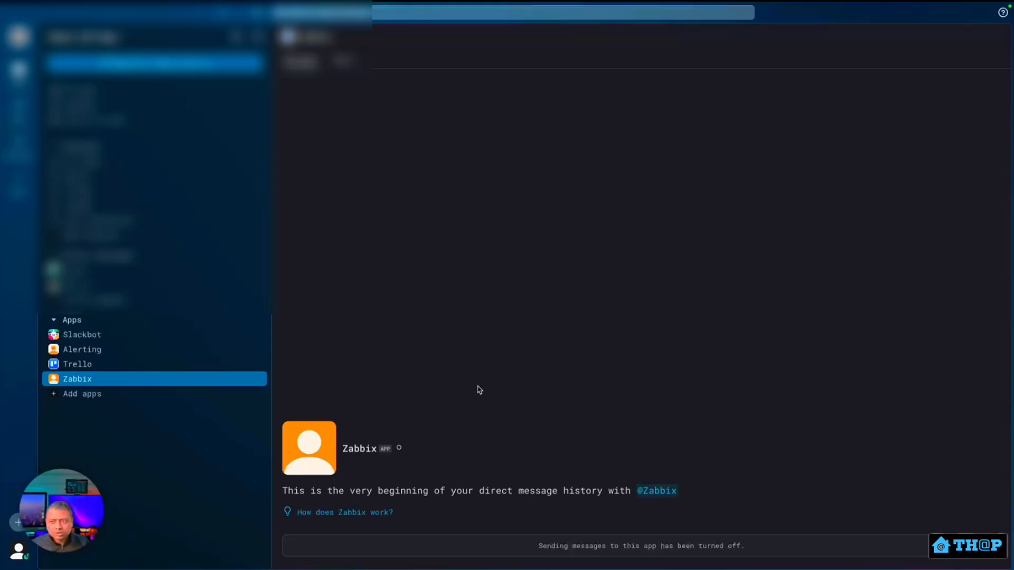
Select the zabbix_url parameter value in the Slack media type.
left_click_drag(562, 395, 505, 395)
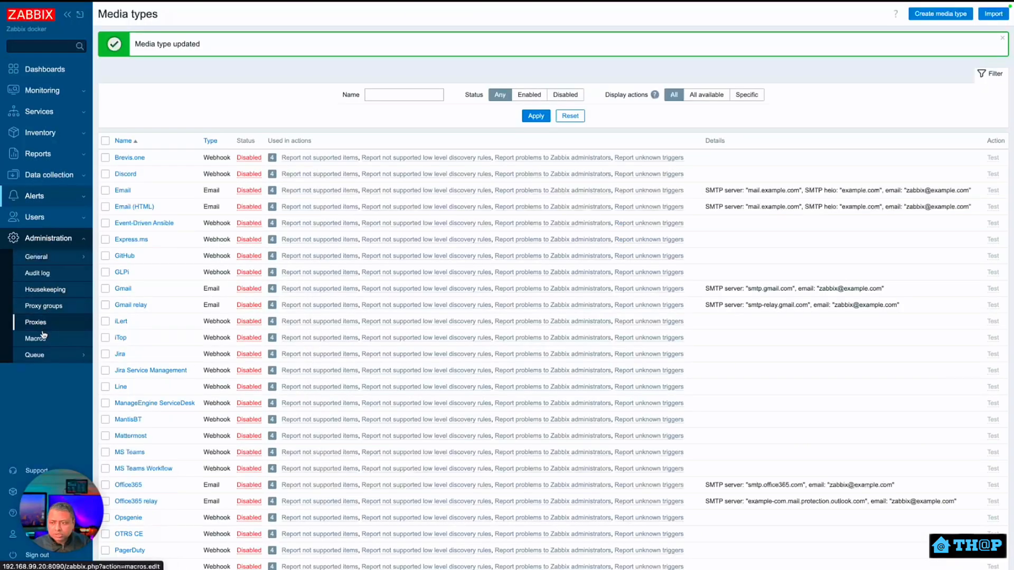
Rename the global macro {$ZABBIX_URL} to {$ZABBIX.URL}.
left_click(44, 337)
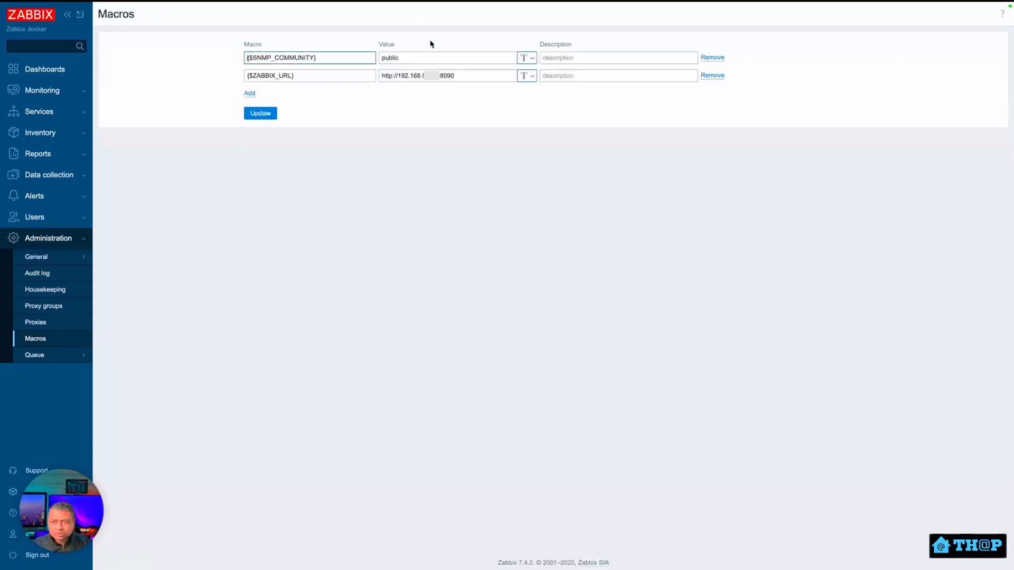
left_click_drag(321, 79, 242, 78)
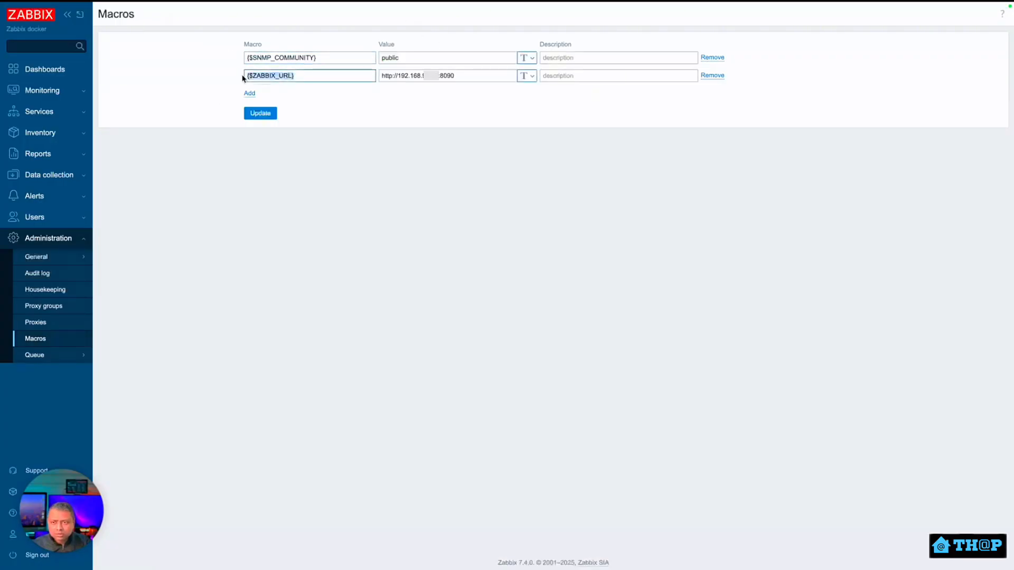
left_click(282, 111)
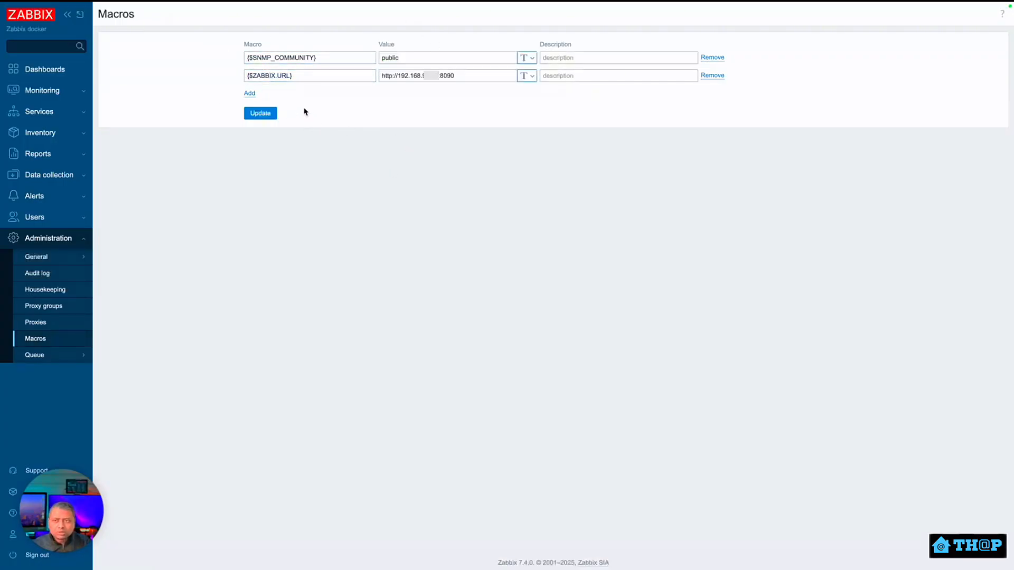
left_click_drag(311, 76, 226, 77)
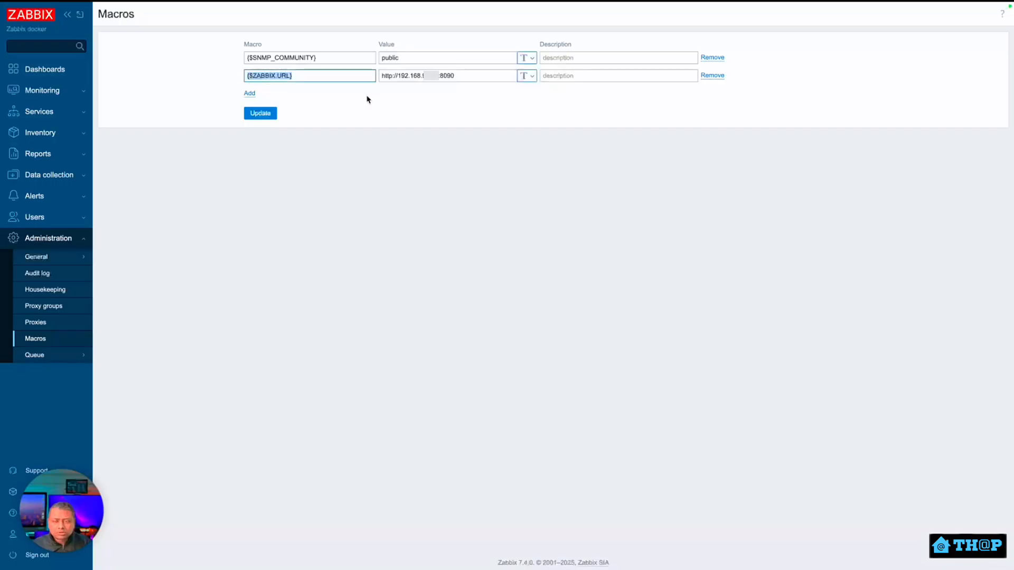
left_click(327, 79)
Add a trailing slash to the {$ZABBIX.URL} value and save the global macros.
left_click_drag(475, 76, 381, 77)
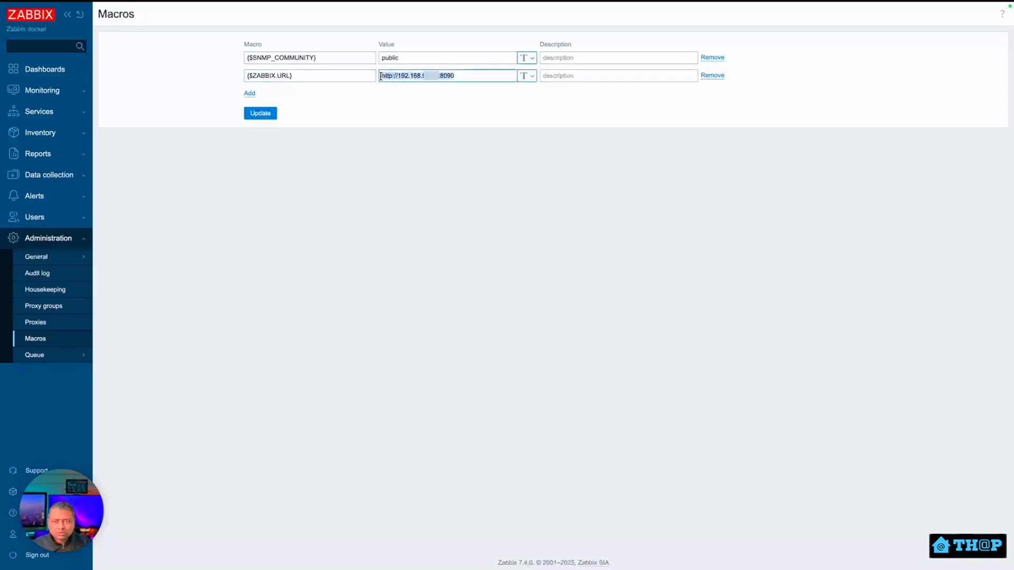
left_click(476, 79)
left_click_drag(456, 76, 381, 78)
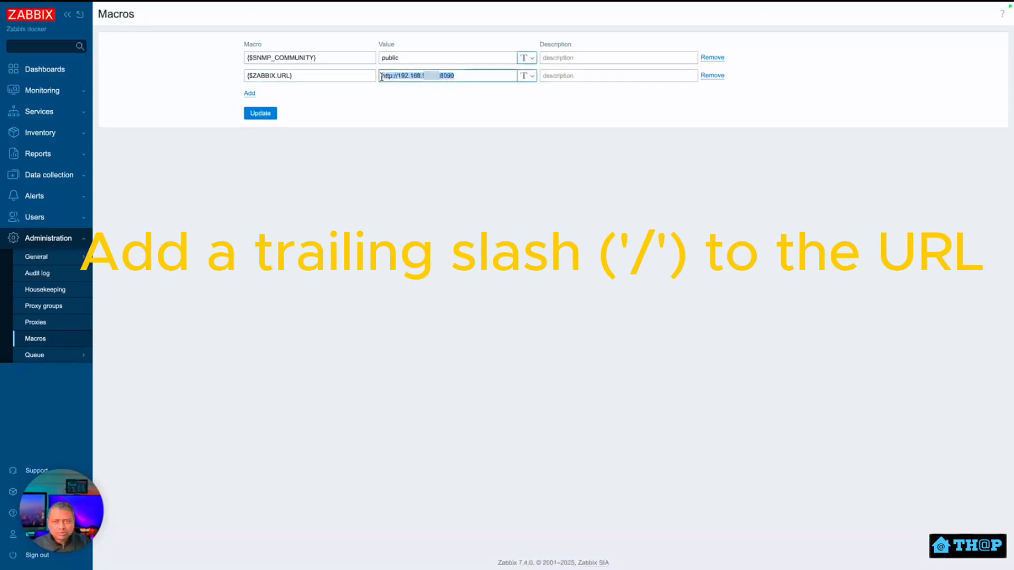
left_click(274, 113)
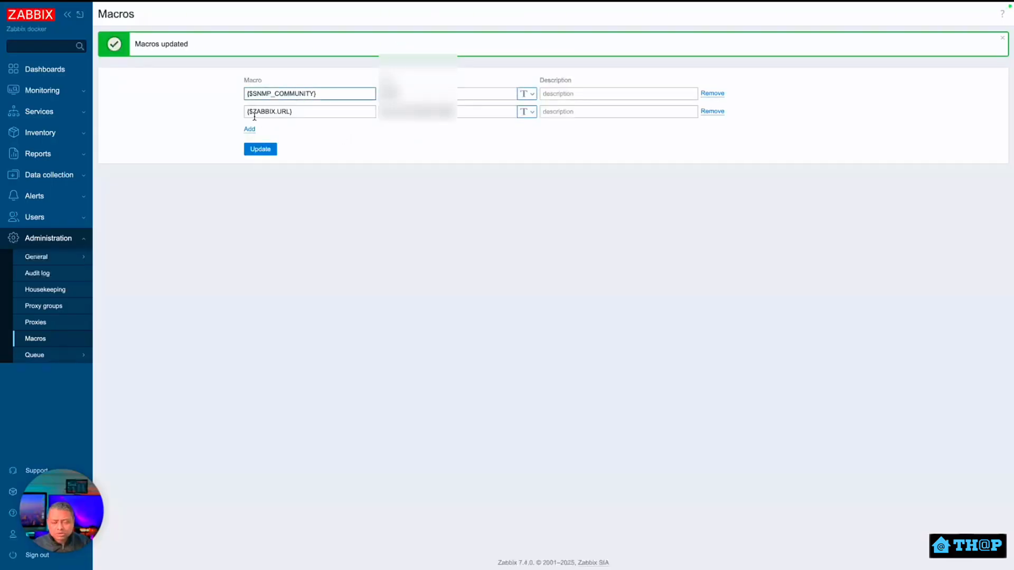
left_click(82, 225)
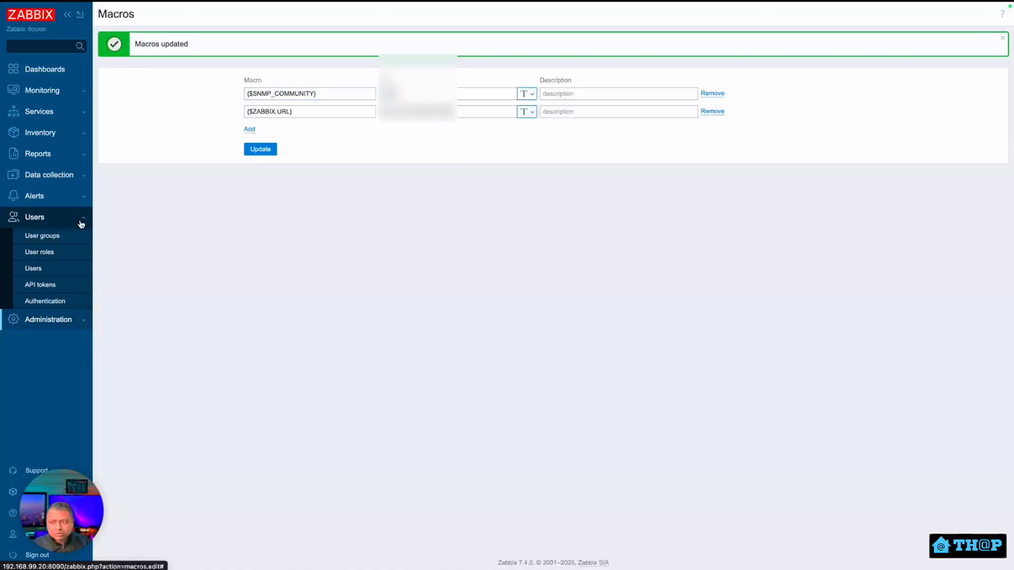
Start a new media entry on the Admin user's Media tab and focus its Send to field.
left_click(47, 268)
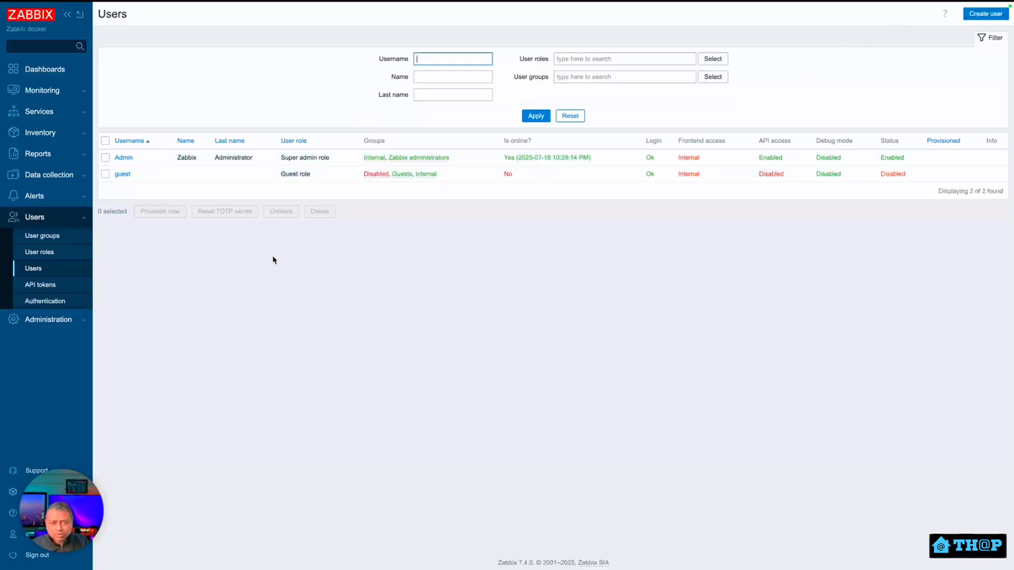
left_click(121, 158)
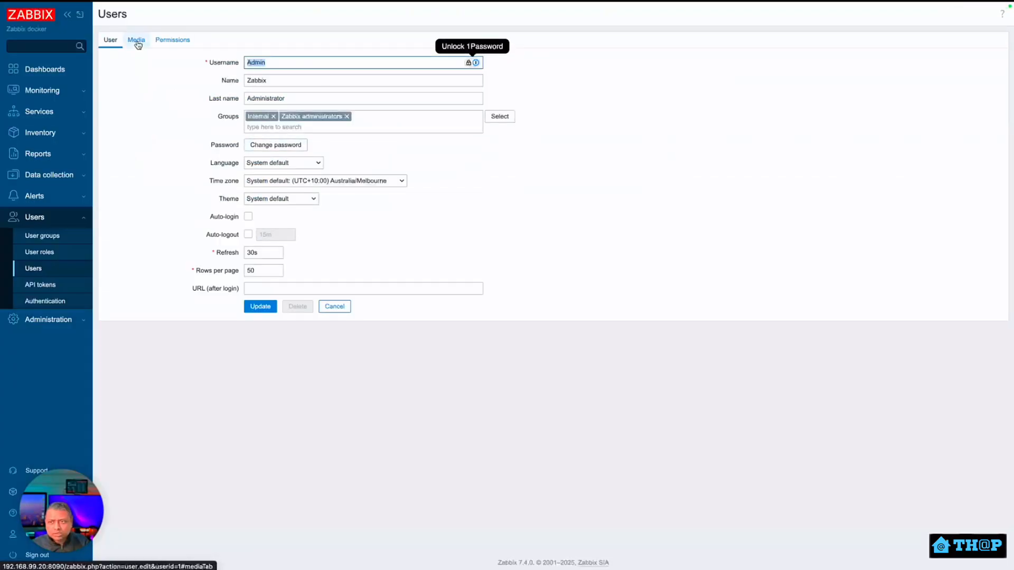
left_click(137, 42)
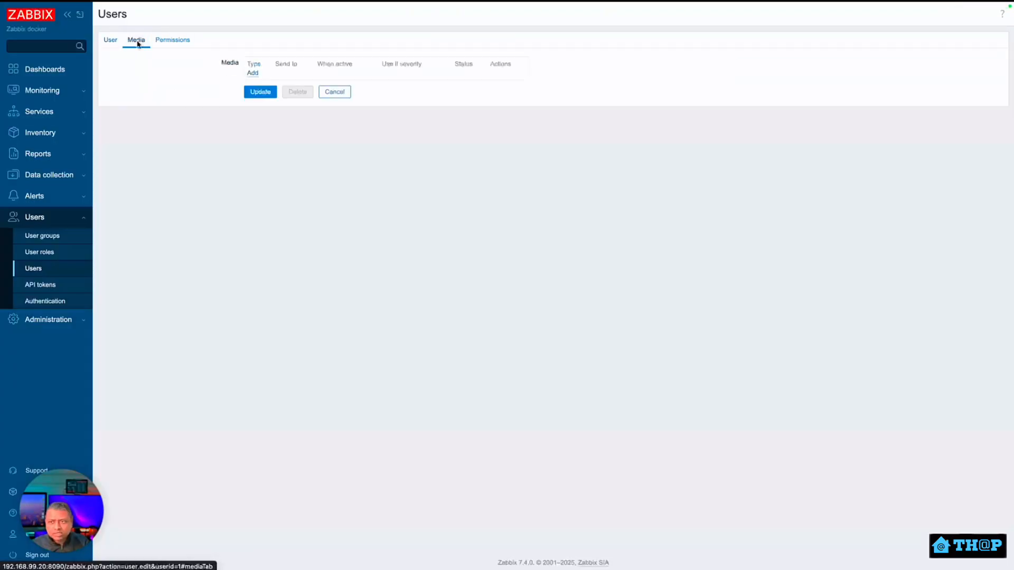
left_click(253, 72)
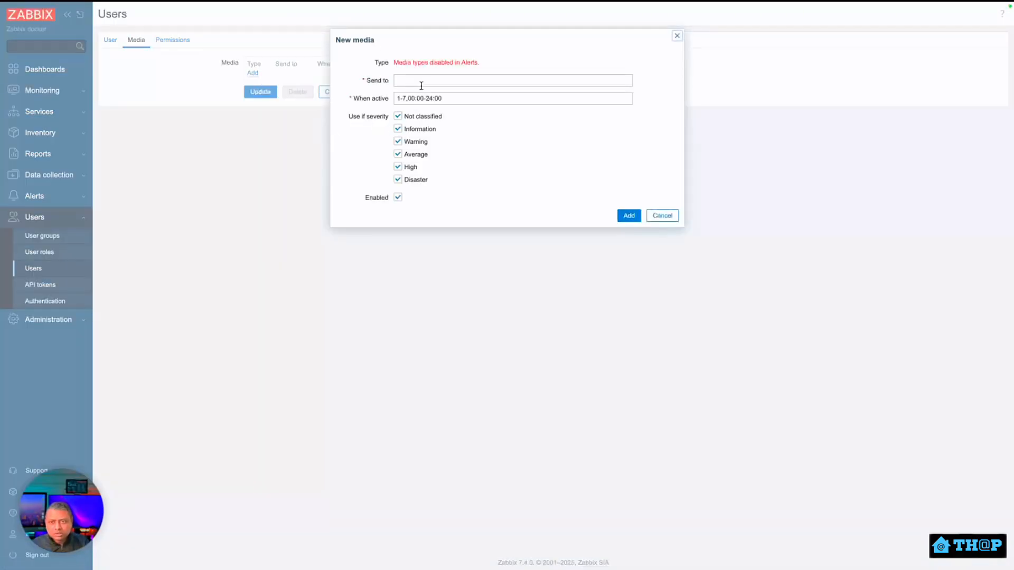
left_click(420, 78)
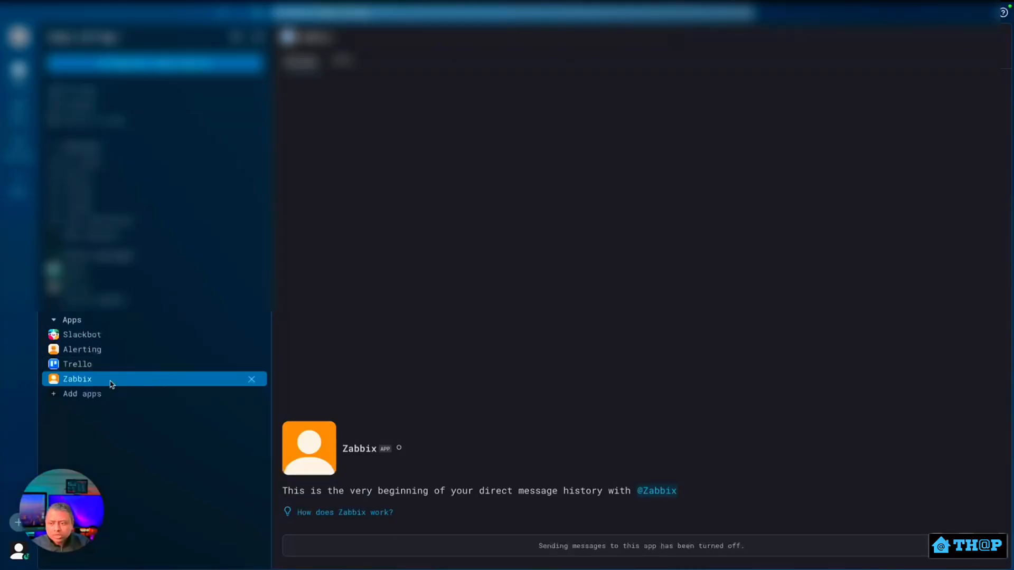
Open the Zabbix app's details in Slack and copy its member ID.
right_click(111, 382)
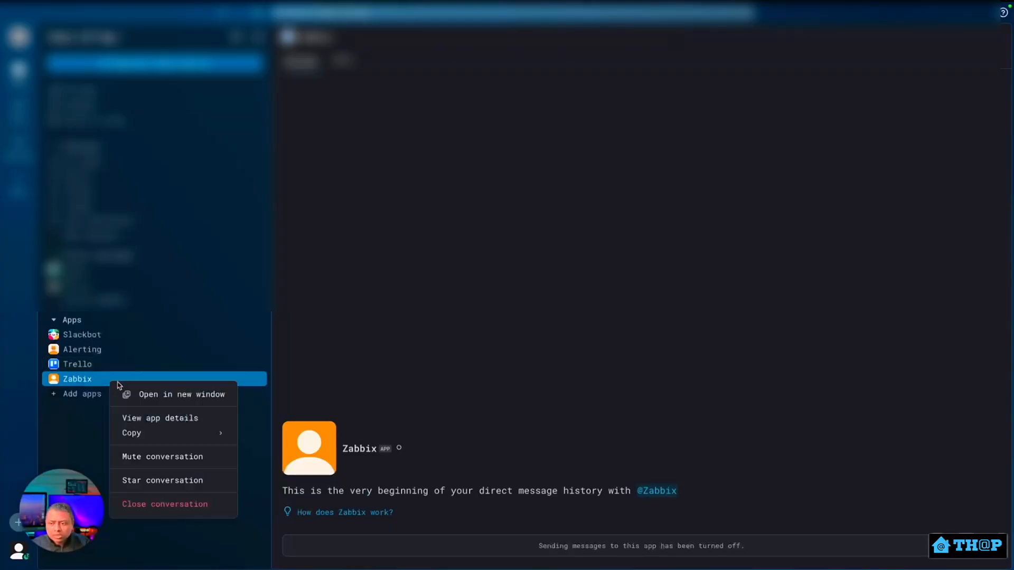
left_click(179, 424)
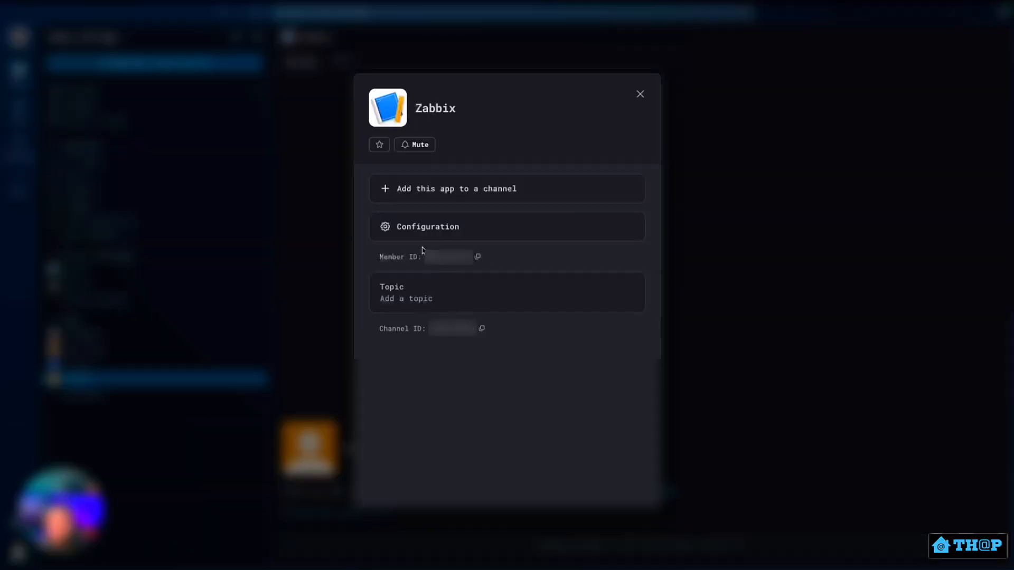
left_click_drag(388, 257, 503, 256)
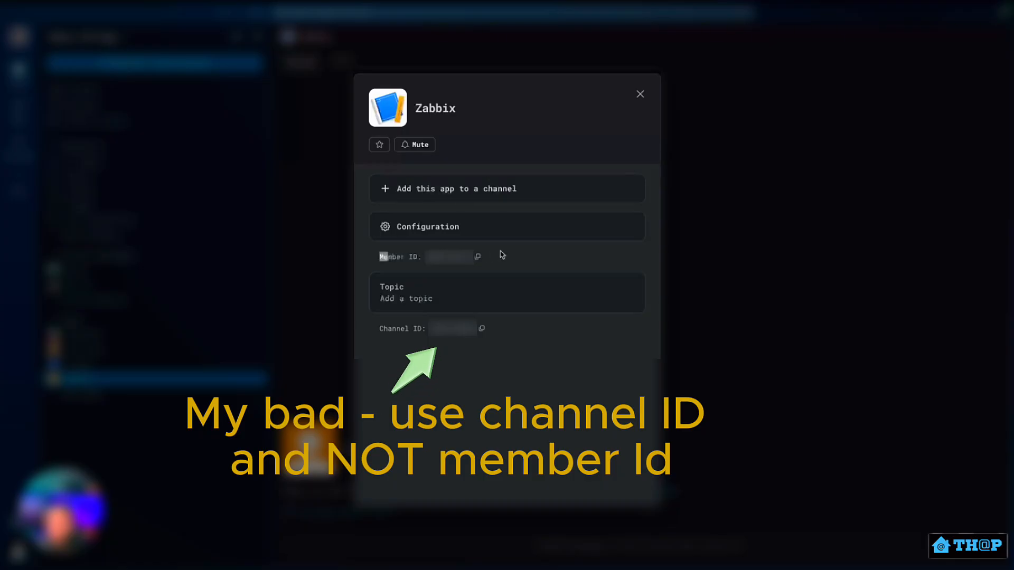
left_click(539, 260)
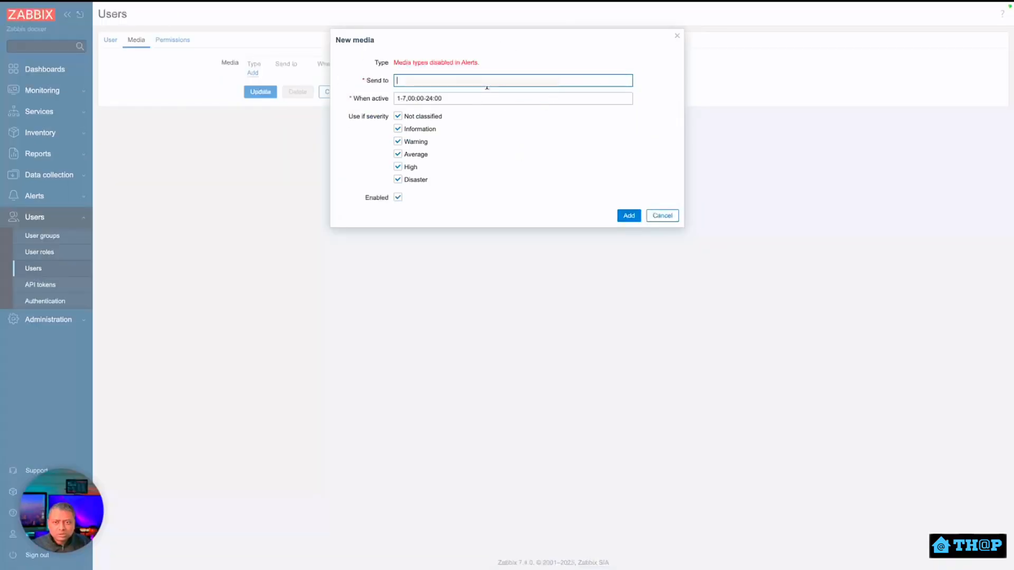
Add a Slack media for the pasted ID, Warning severity and above, and save the Admin user.
key("ctrl+v")
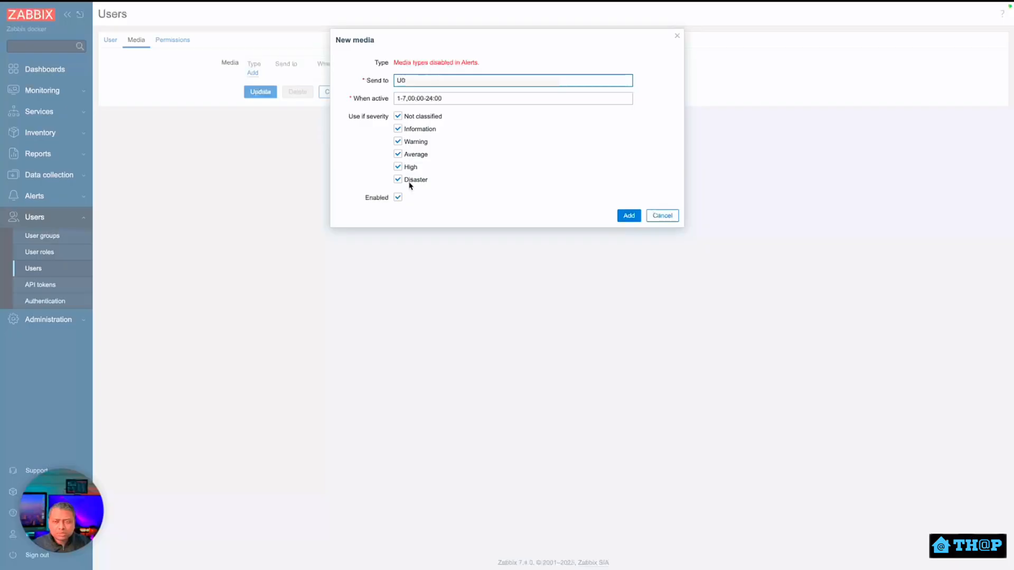
left_click(398, 117)
left_click(398, 130)
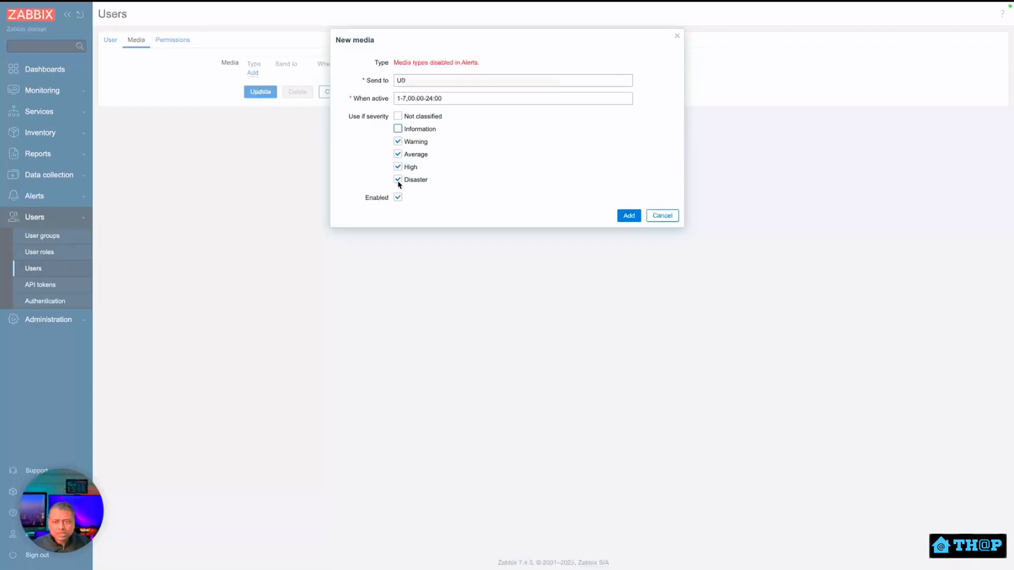
left_click(629, 216)
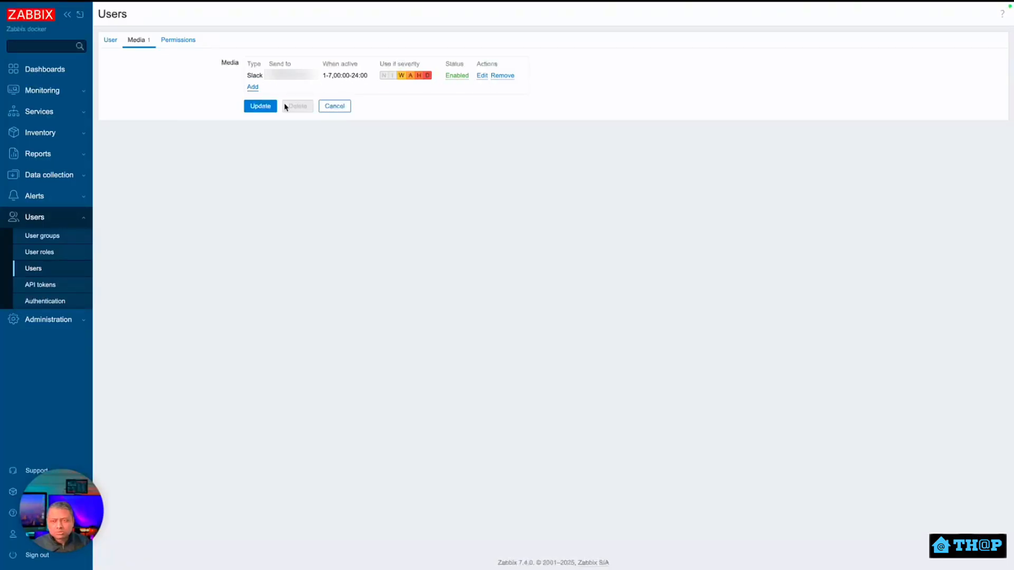
left_click(254, 108)
left_click(34, 196)
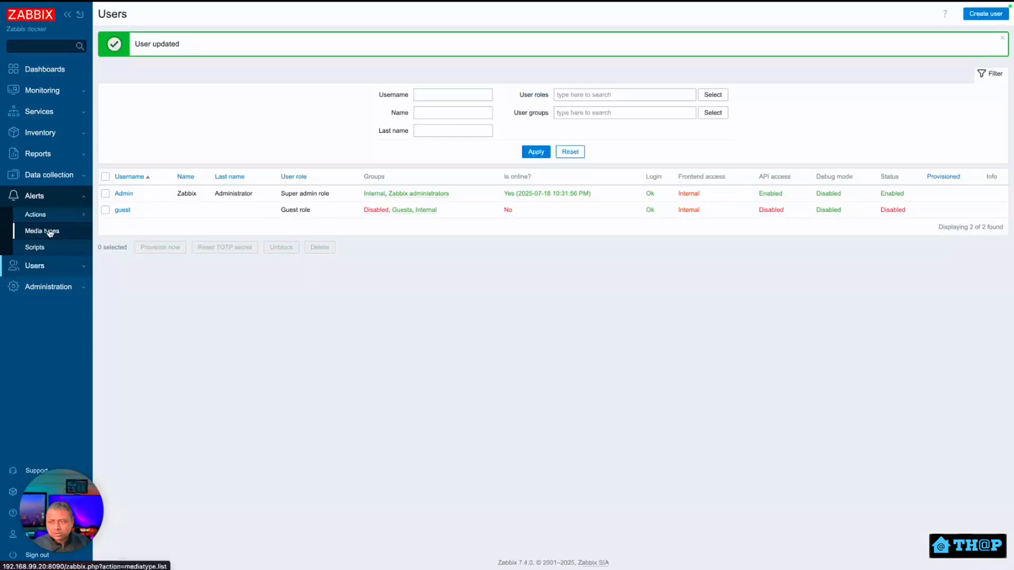
left_click(50, 232)
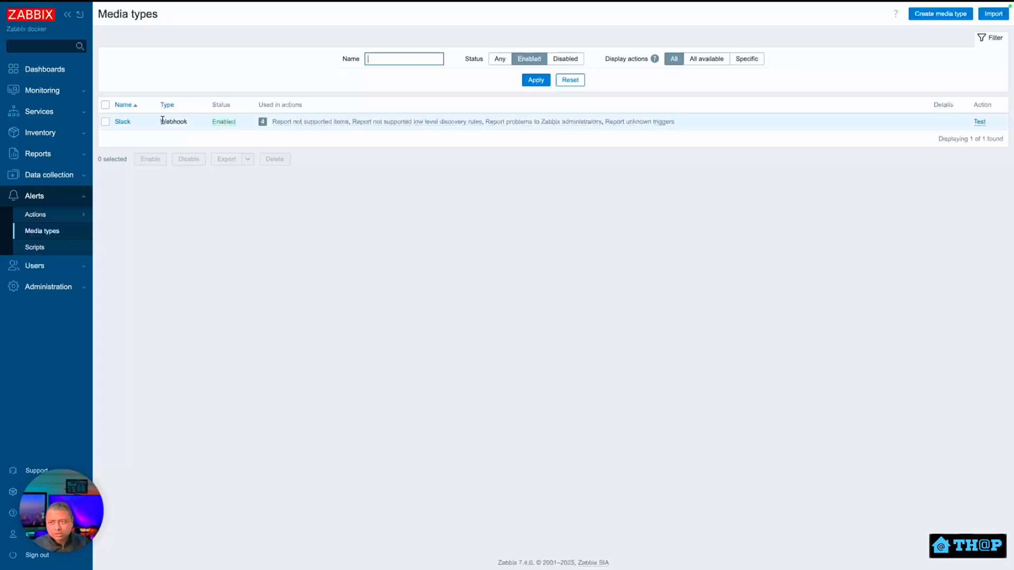
Check the Slack media type's channel {ALERT.SENDTO} and slack_mode alarm parameters, then update it.
left_click(123, 122)
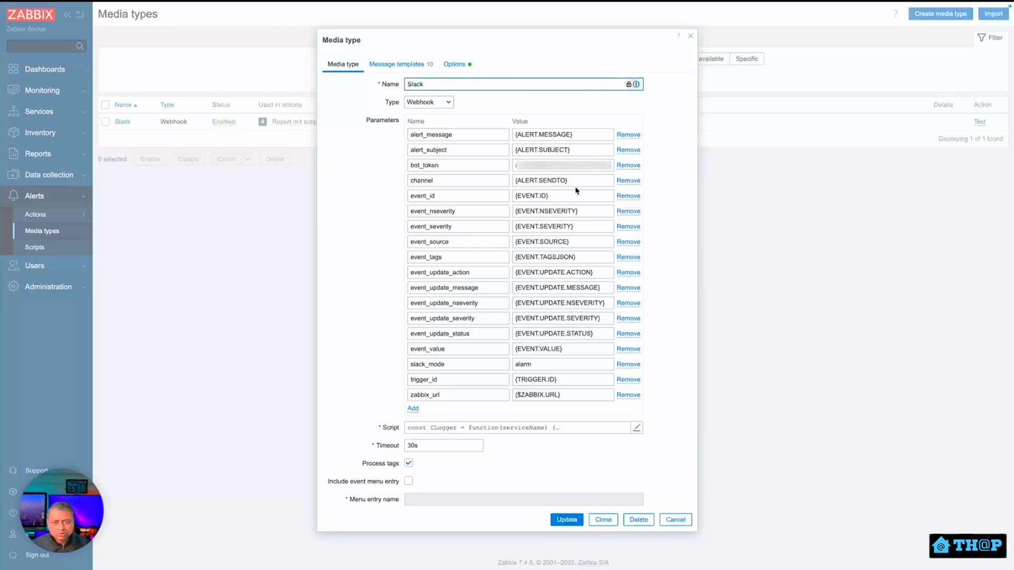
left_click_drag(571, 181, 527, 178)
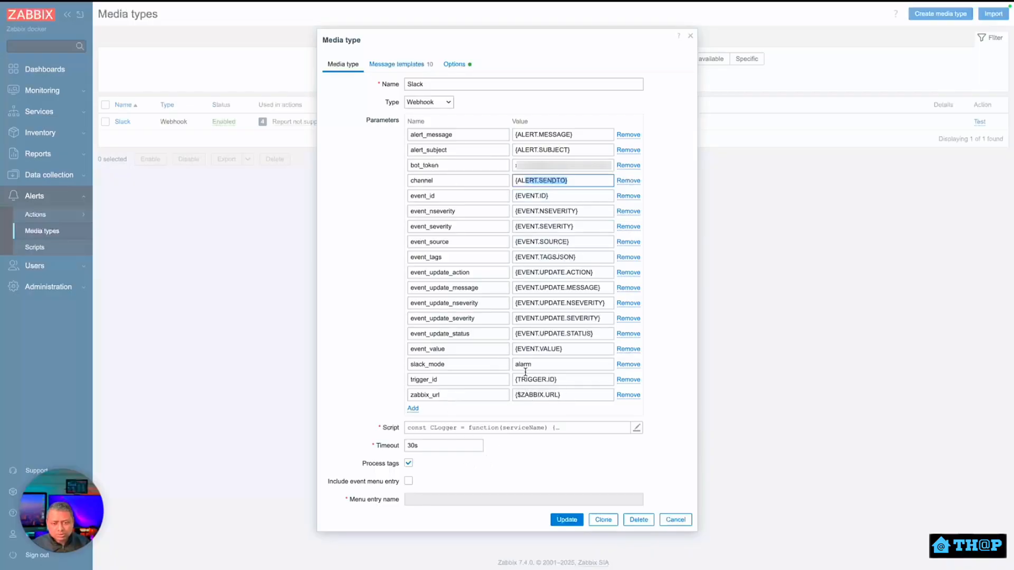
left_click_drag(562, 363, 512, 359)
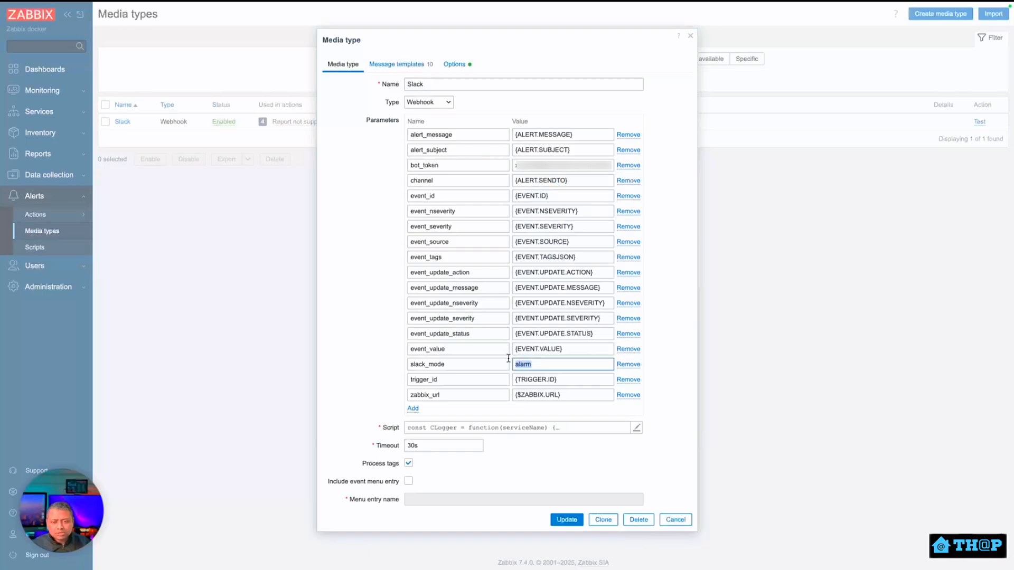
scroll(539, 479, "down", 2)
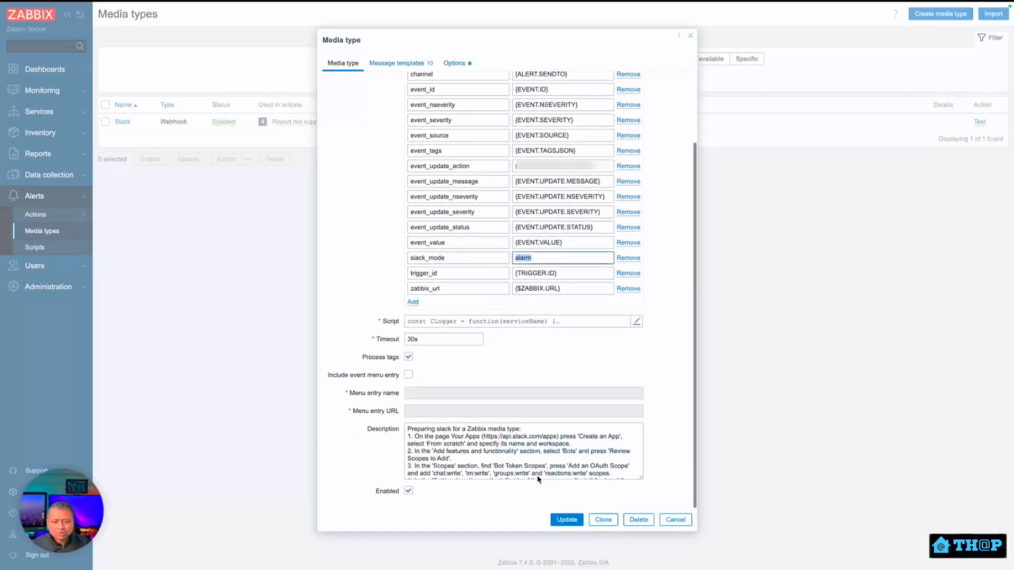
scroll(533, 473, "up", 2)
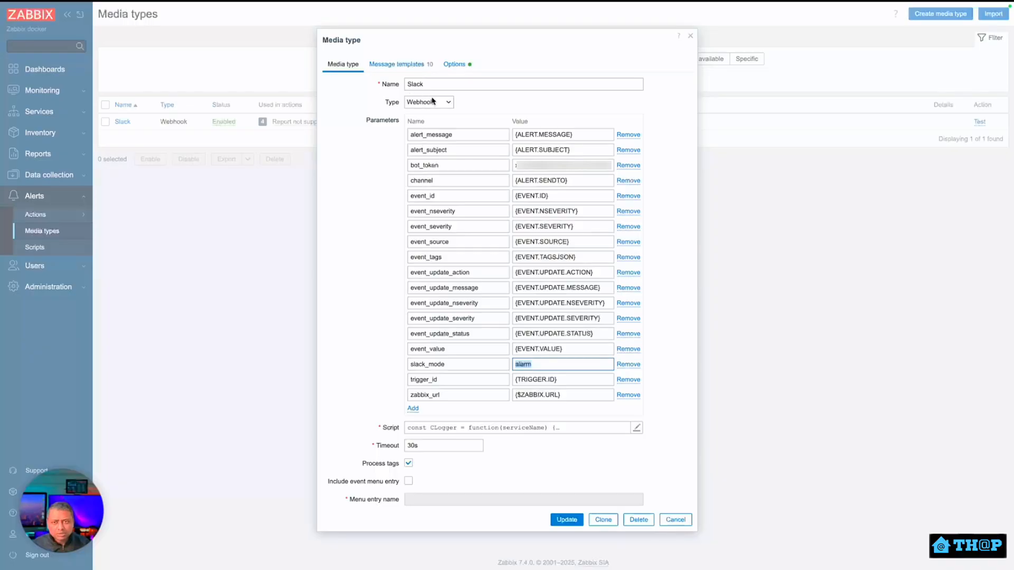
left_click(575, 519)
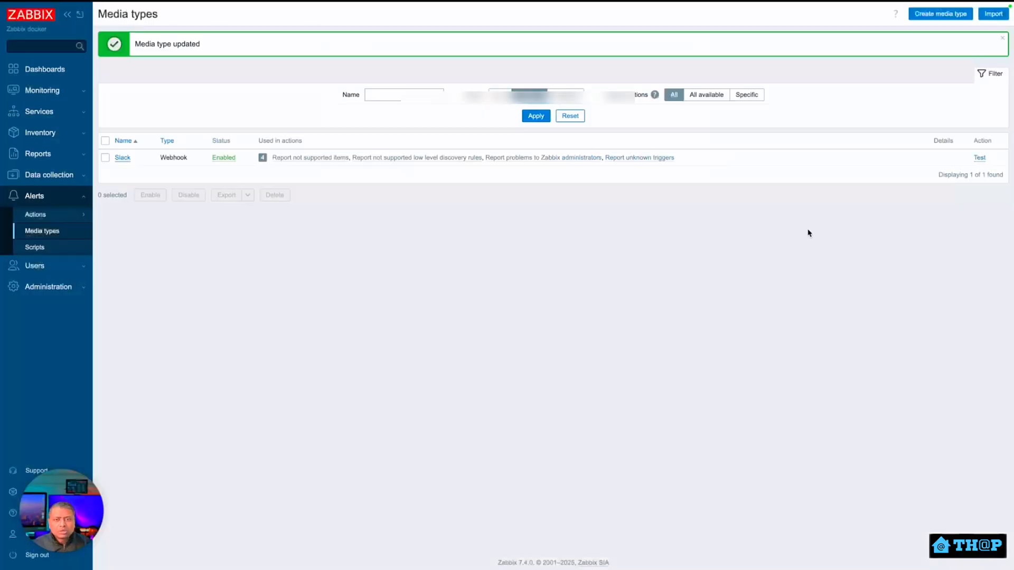
Run a test of the Slack media type and note the URL schema error.
left_click(980, 158)
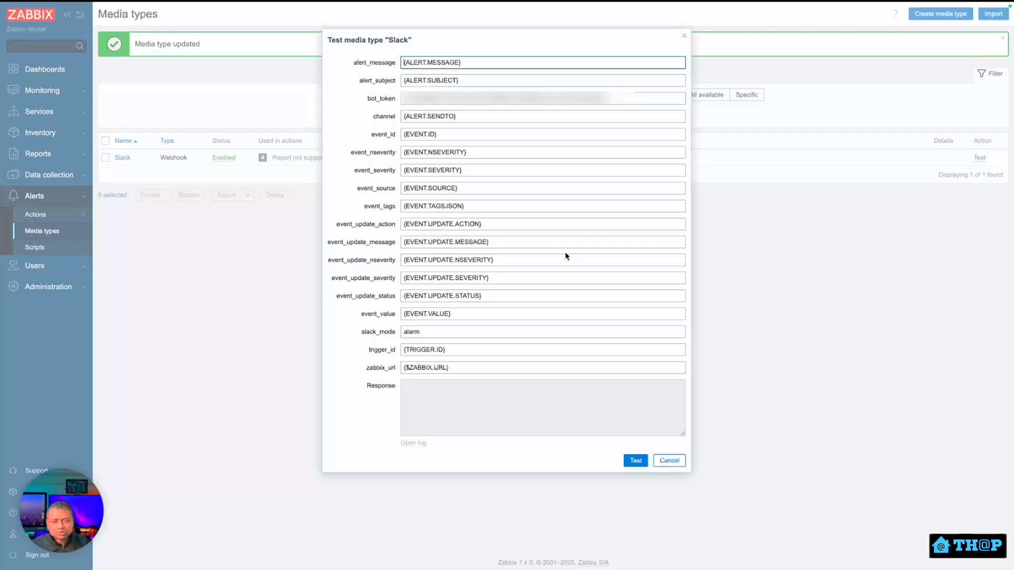
key("ctrl+Right")
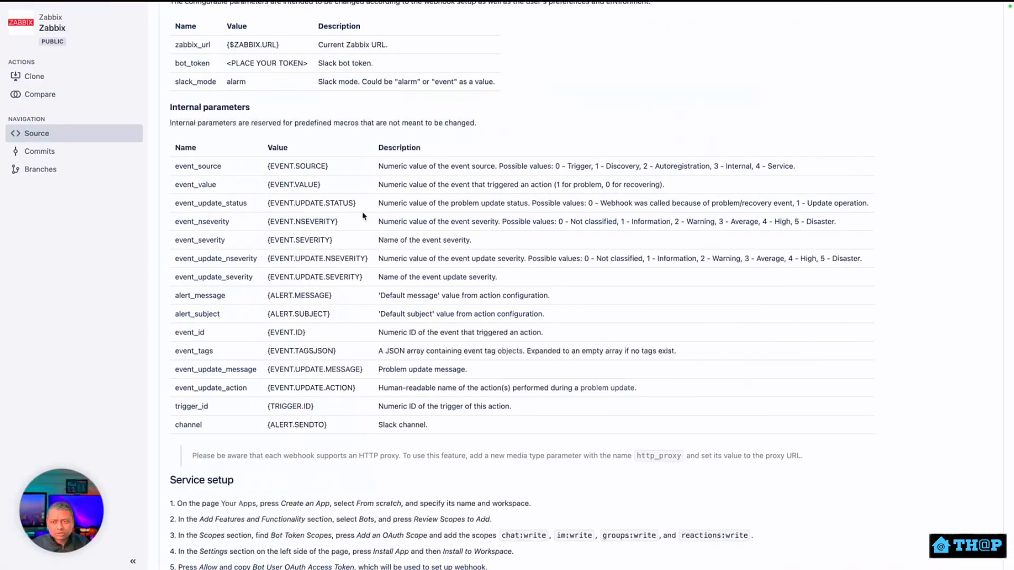
left_click_drag(445, 166, 674, 166)
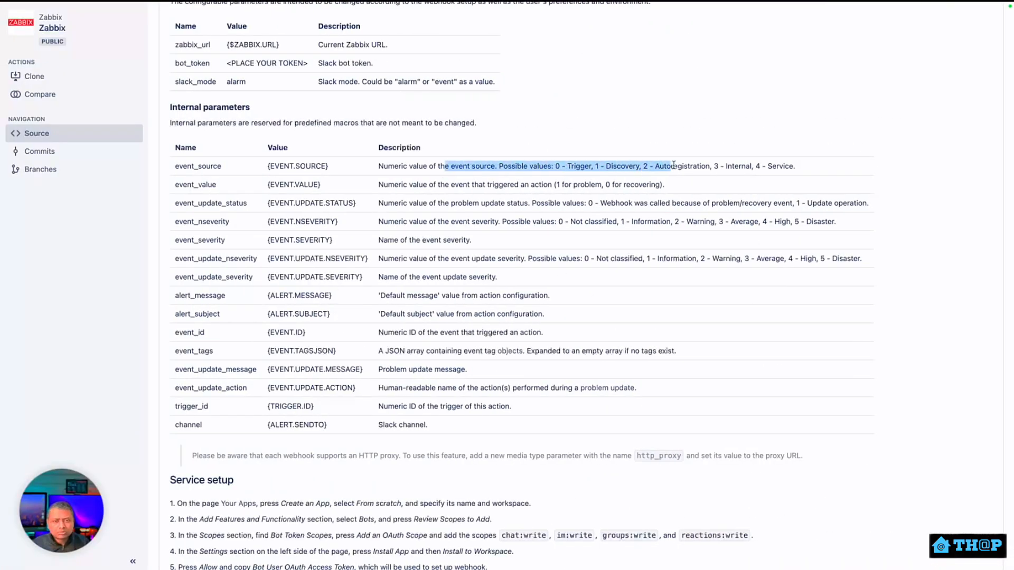
left_click(611, 177)
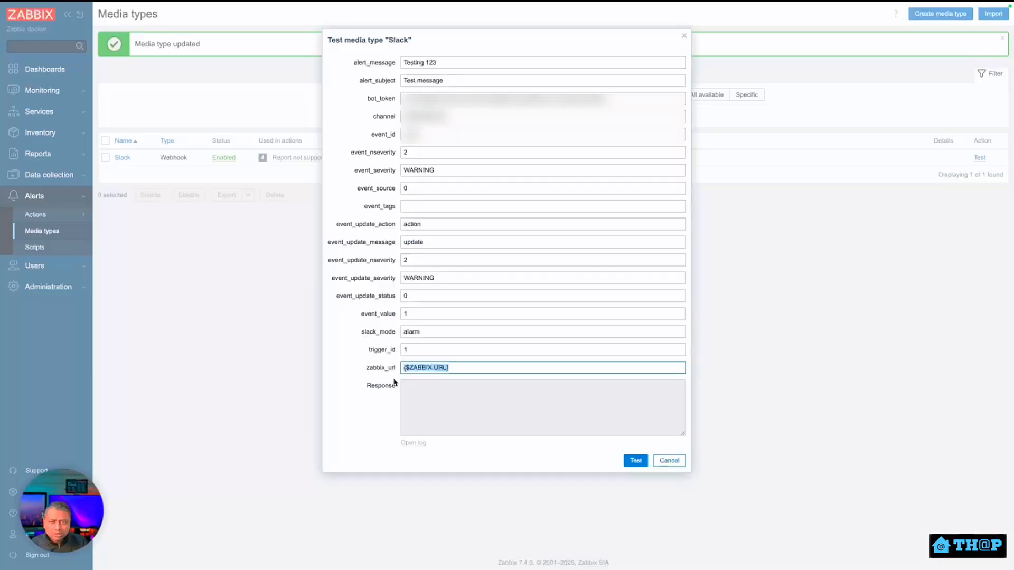
left_click(634, 462)
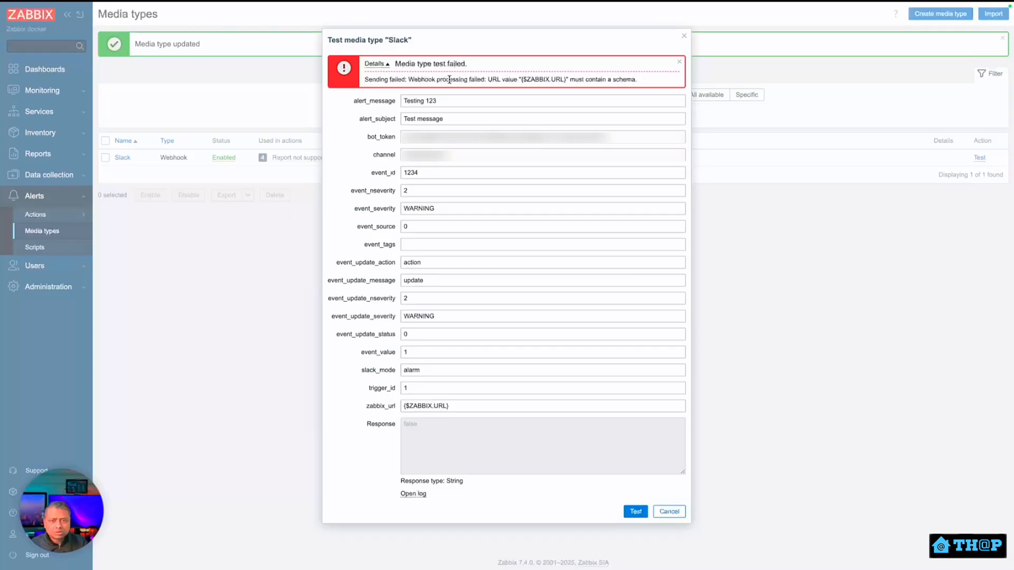
left_click_drag(489, 79, 639, 85)
left_click(638, 83)
Replace zabbix_url with the real server URL, rerun the test, and enter [] for event_tags.
left_click(478, 408)
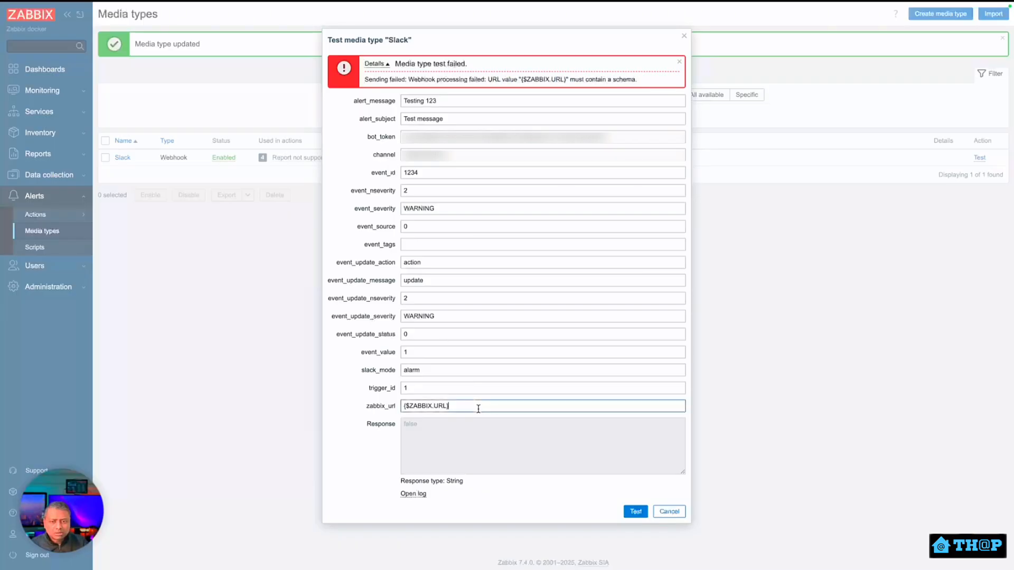
key("ctrl+a")
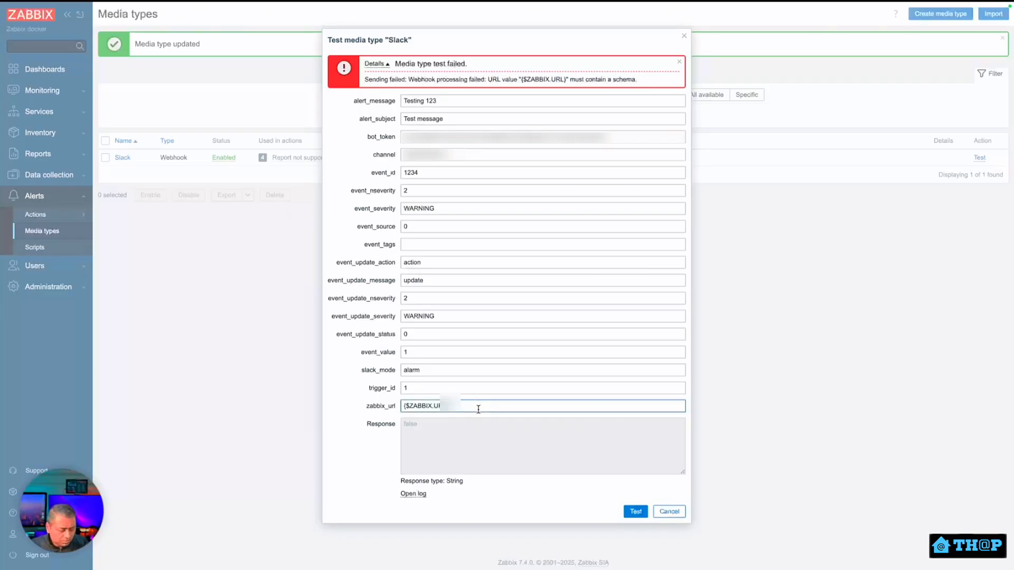
key("ctrl+v")
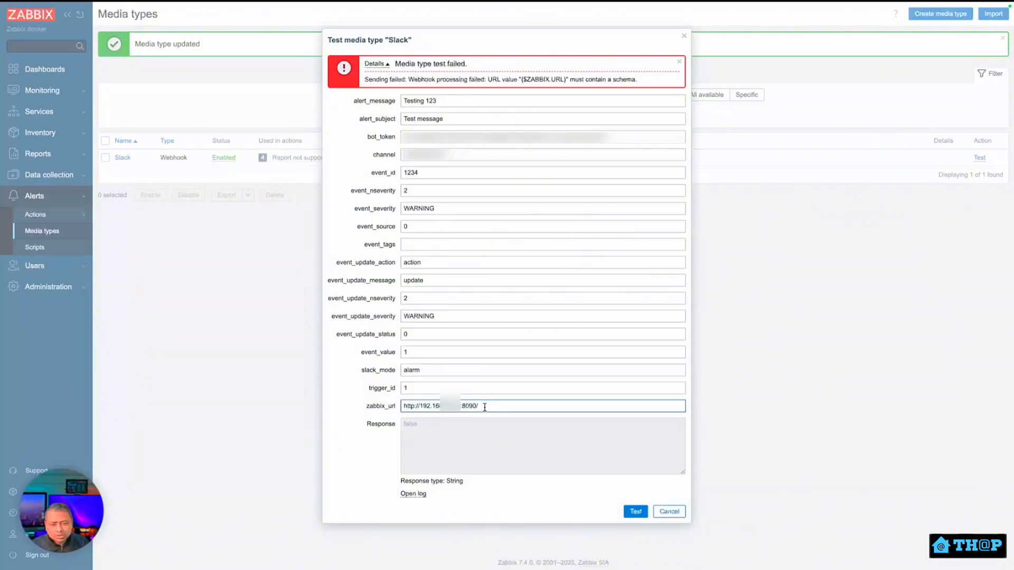
triple_click(508, 405)
left_click_drag(503, 403, 402, 406)
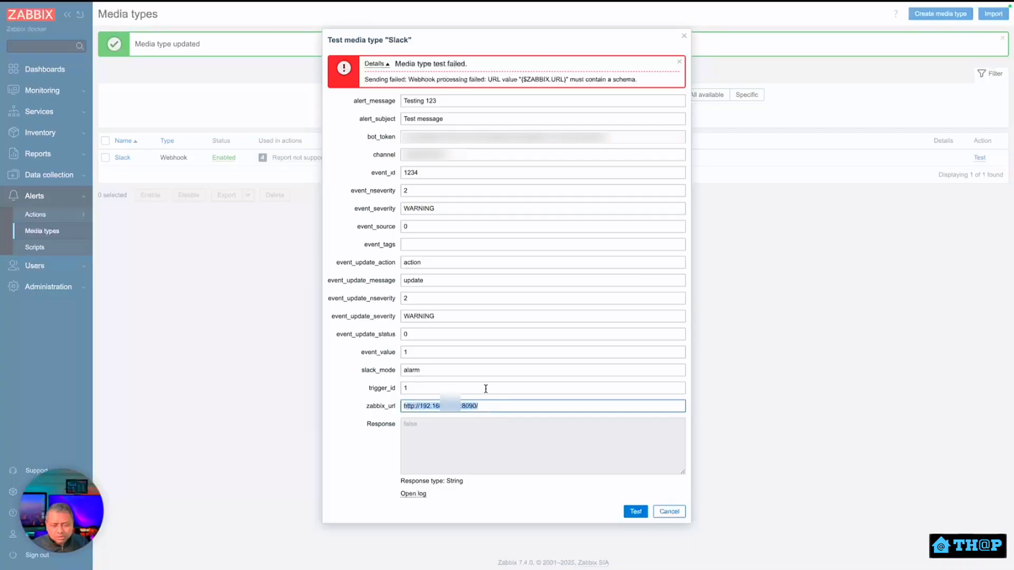
left_click(636, 512)
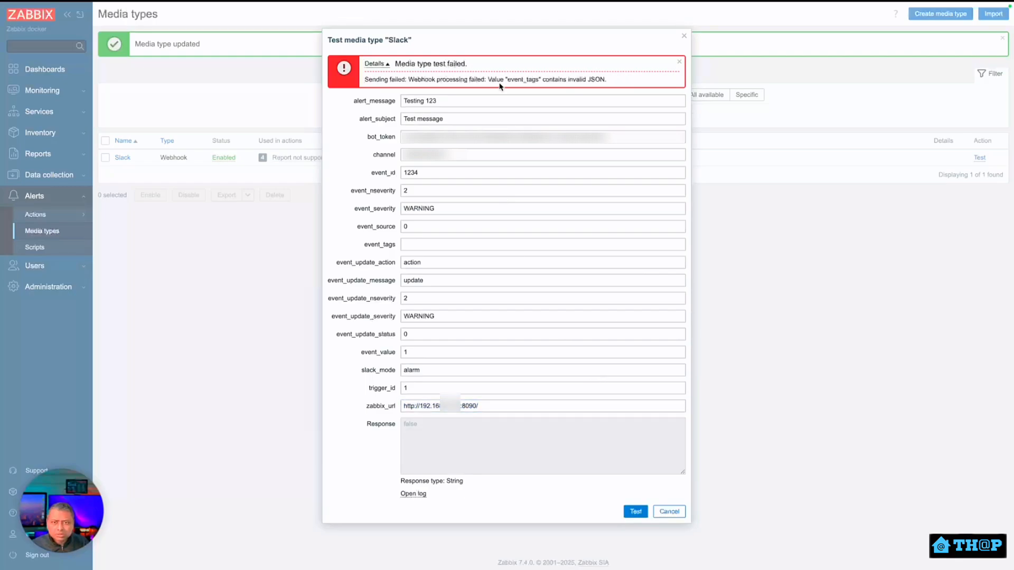
left_click(411, 246)
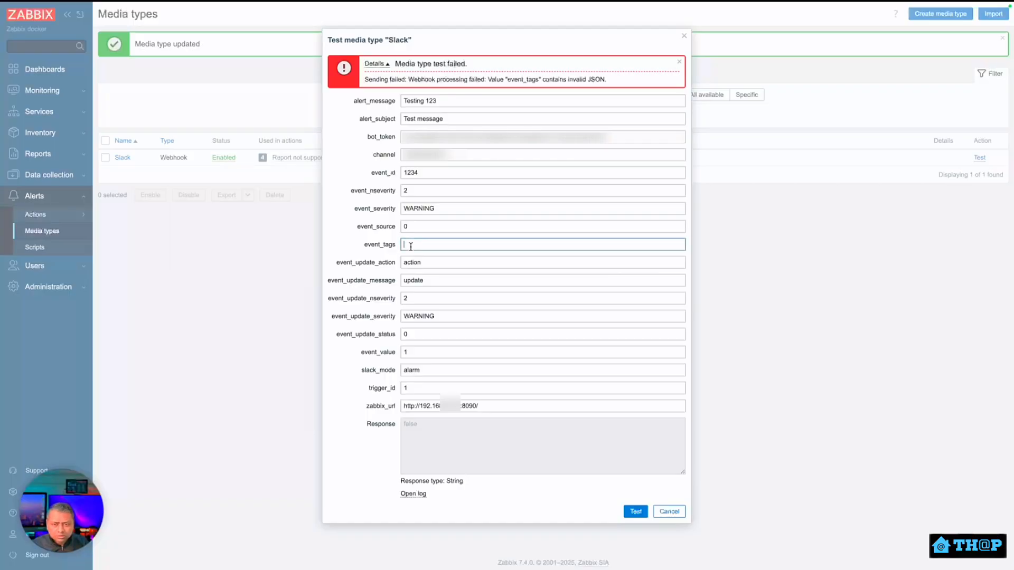
type("[]")
Rerun the media test, then copy the Zabbix conversation's Channel ID from Slack's app details.
left_click(633, 512)
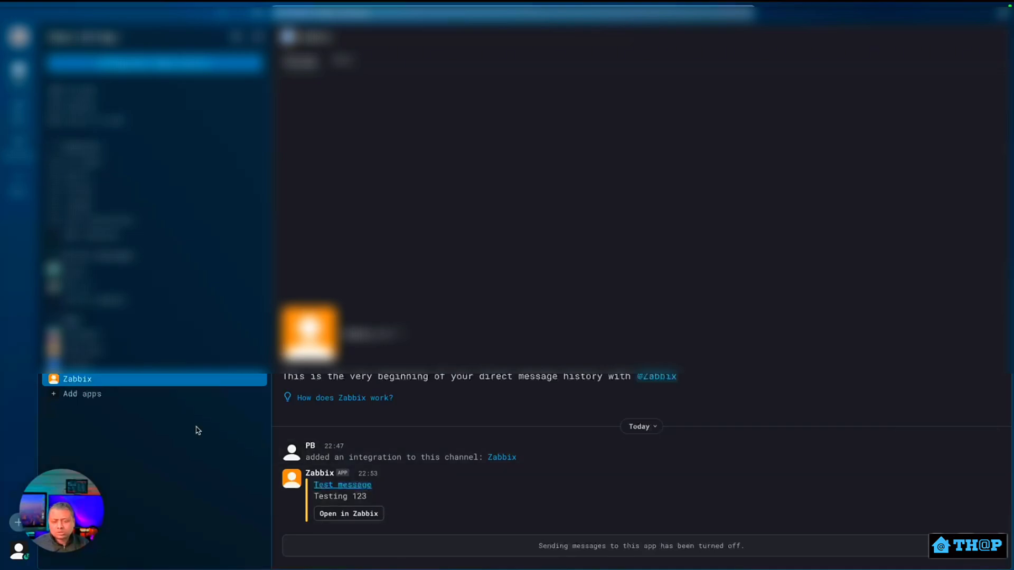
right_click(130, 382)
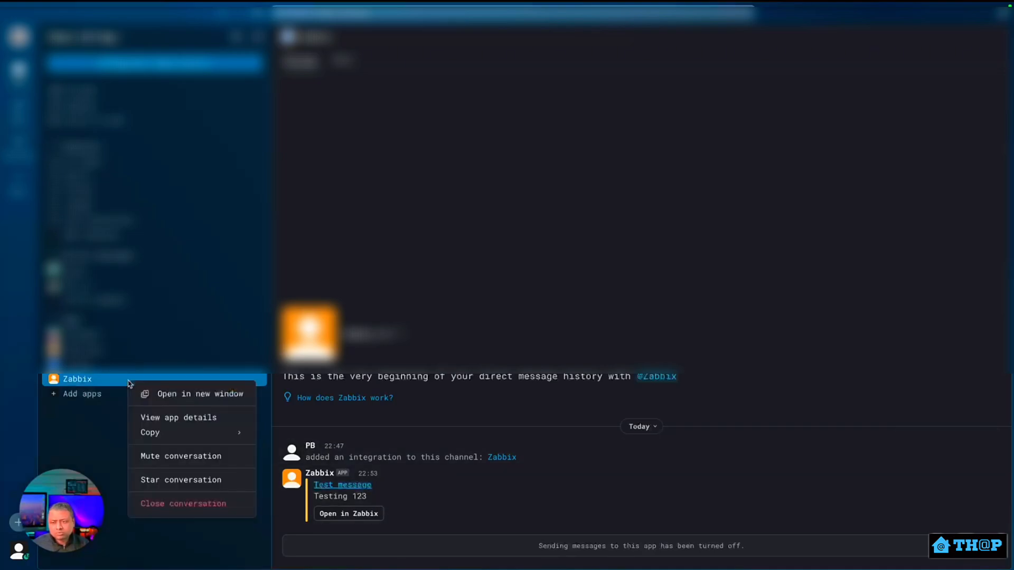
left_click(155, 416)
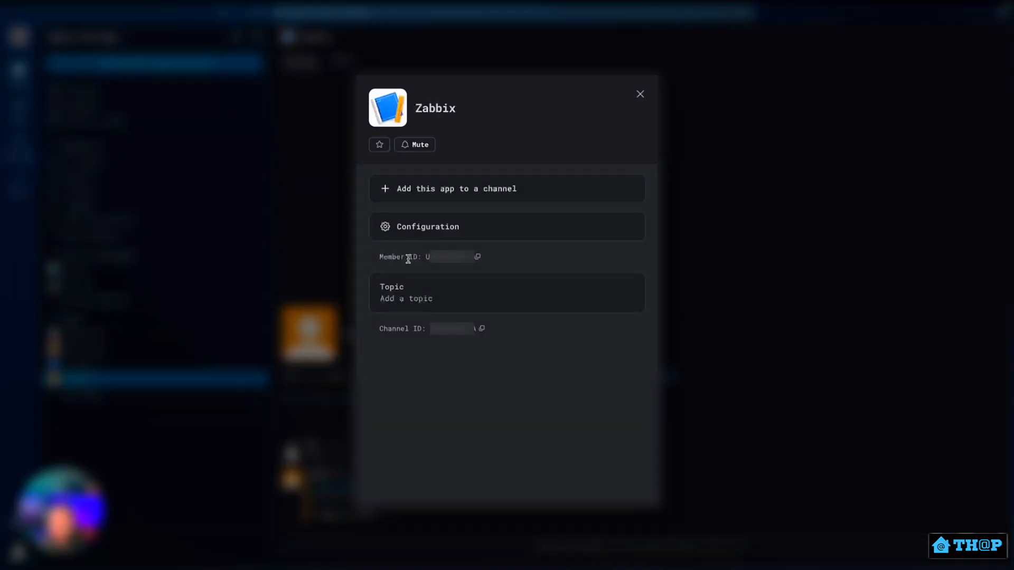
left_click(481, 330)
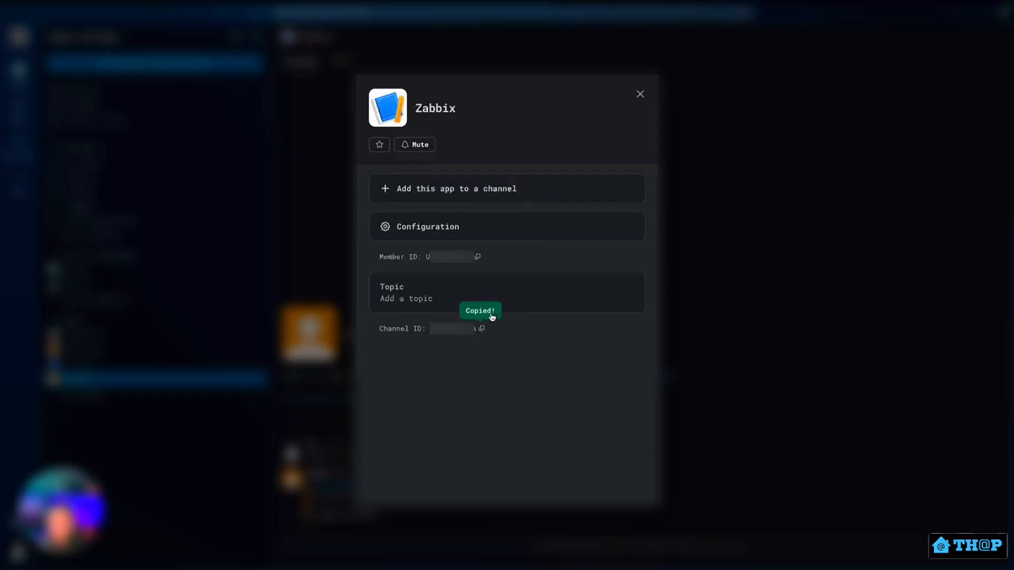
left_click(640, 94)
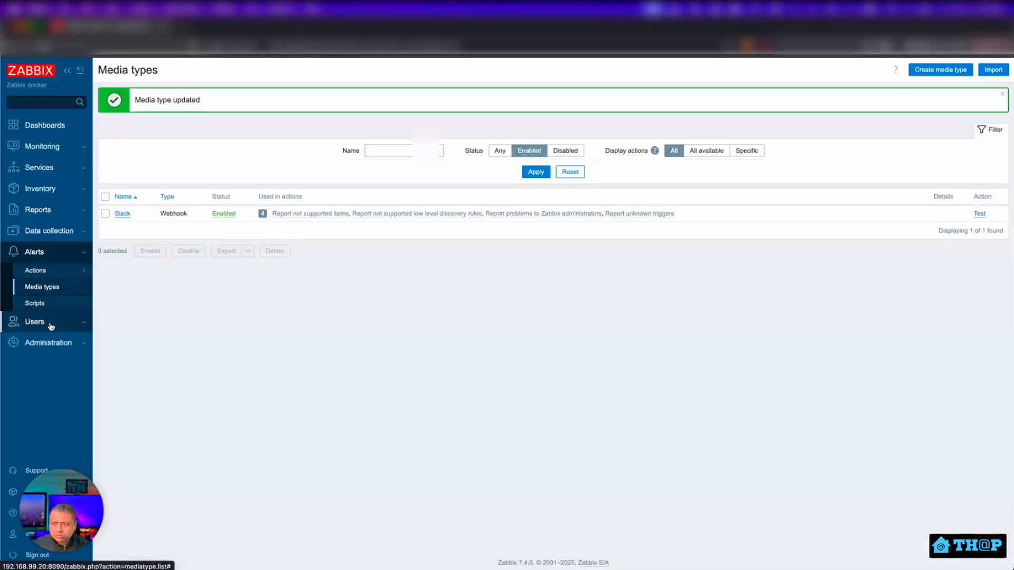
Append a trailing / to the {$ZABBIX.URL} global macro and save the macros.
left_click(51, 344)
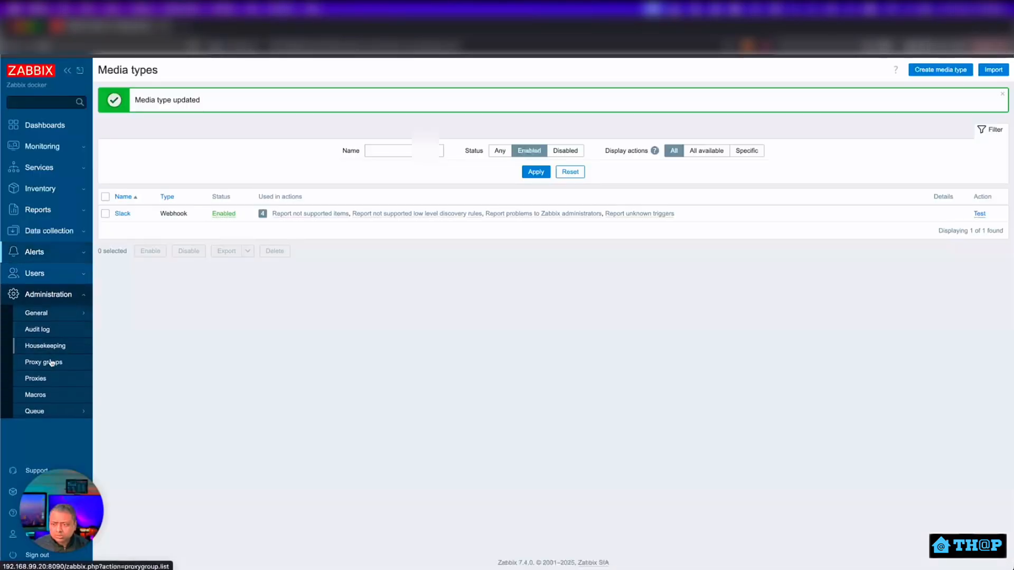
left_click(47, 395)
left_click(464, 132)
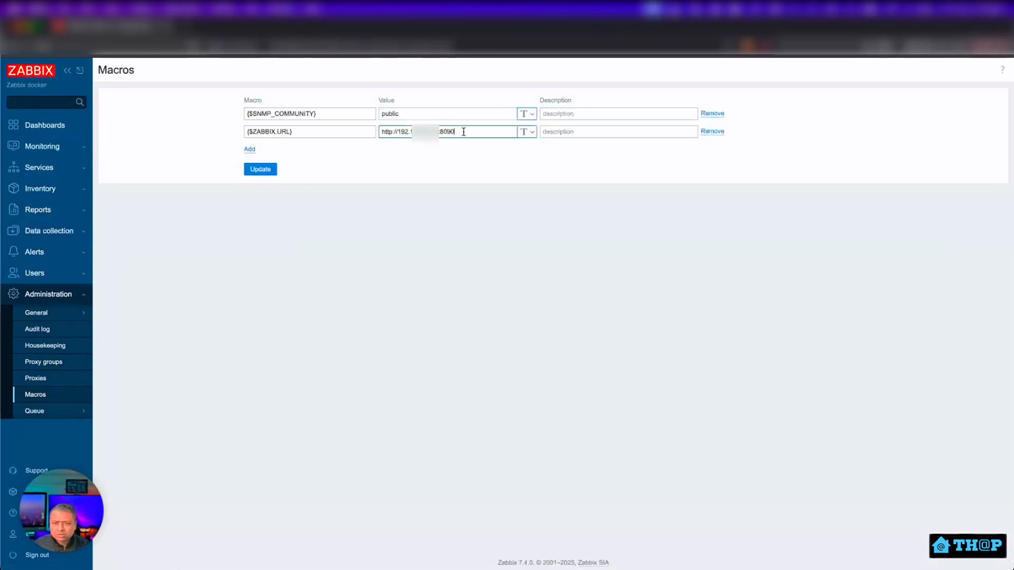
type("/")
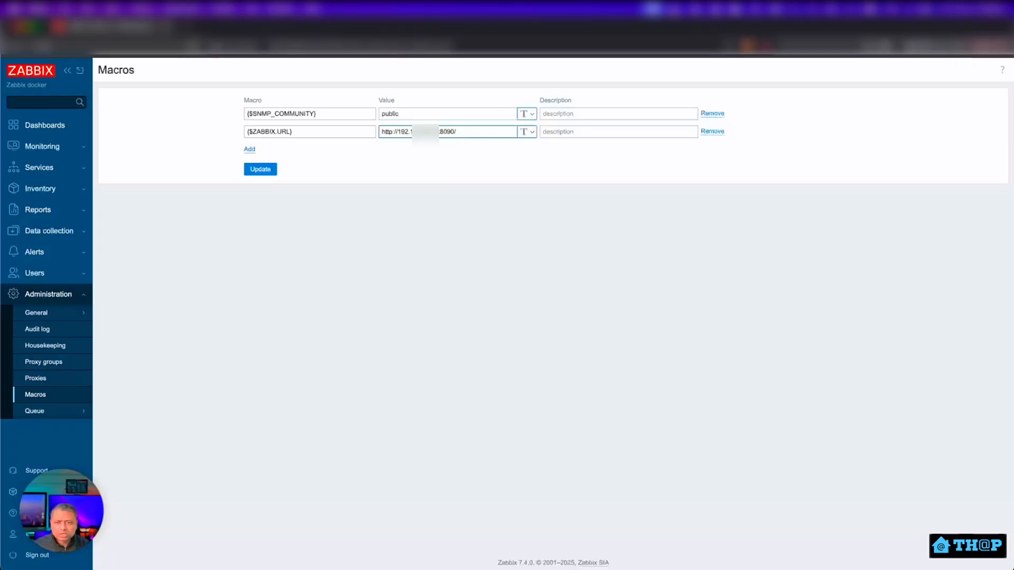
left_click(262, 169)
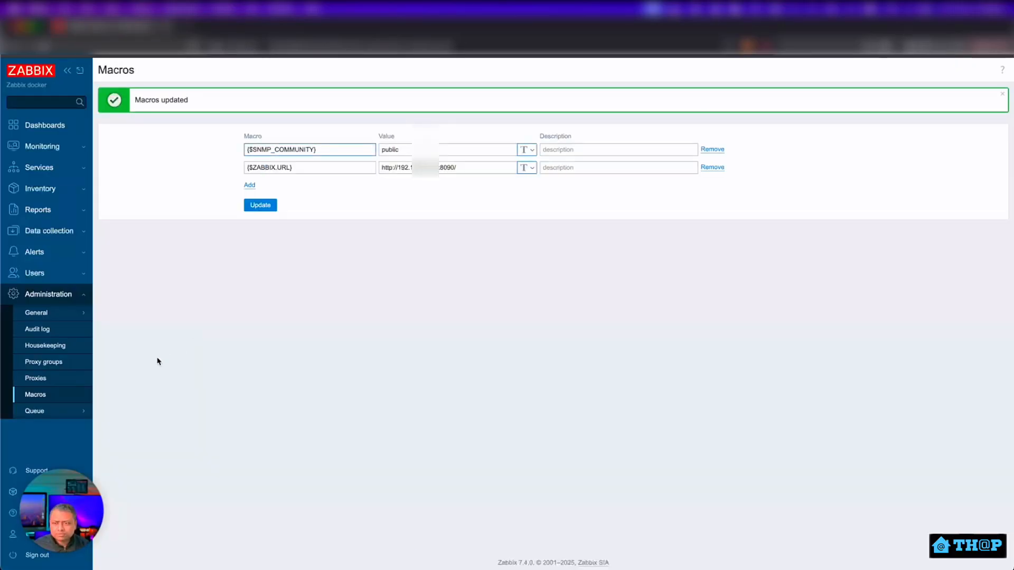
left_click(55, 273)
left_click(71, 325)
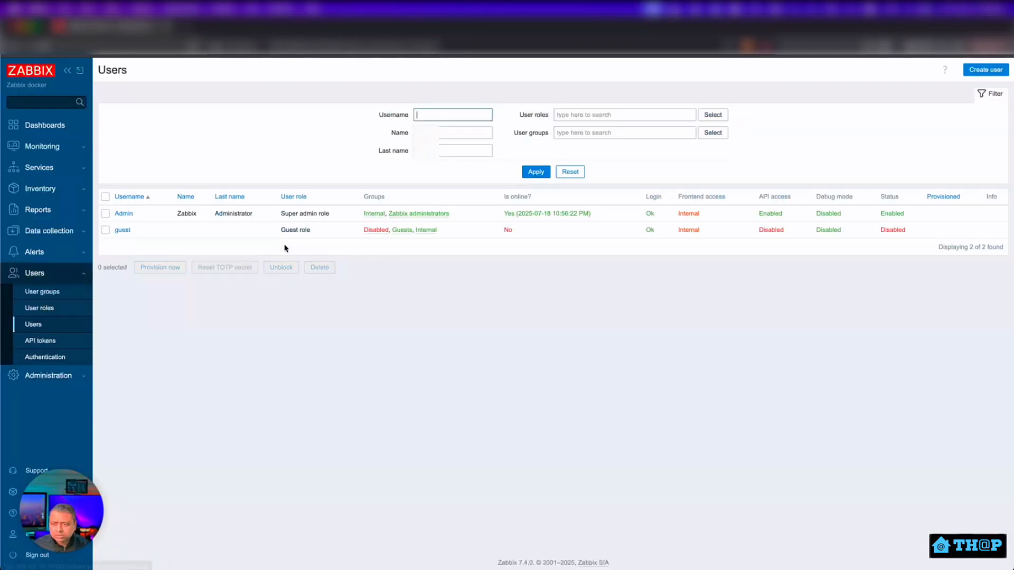
Replace the Admin's Slack media recipient with the copied channel ID and save the user.
left_click(123, 213)
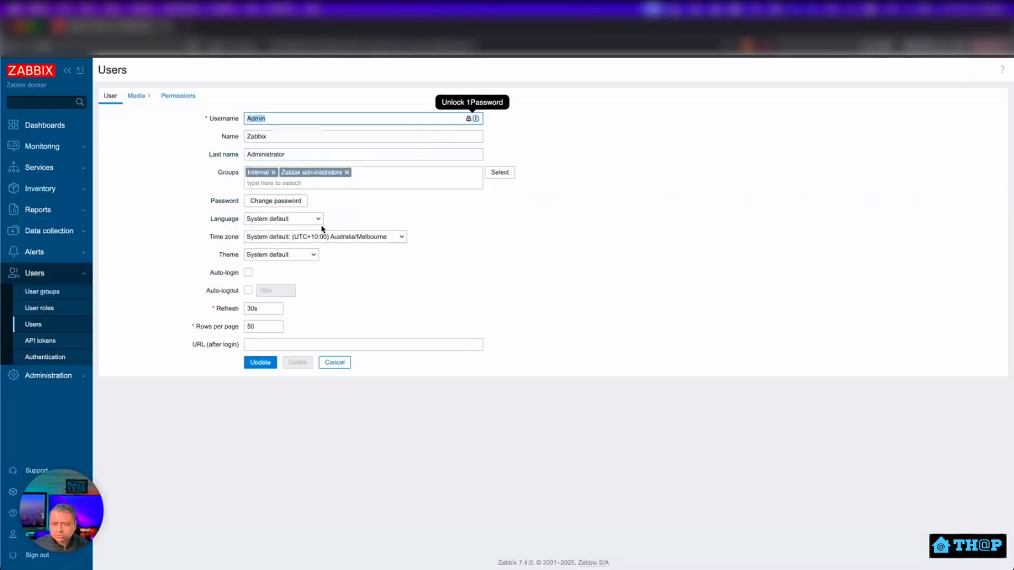
left_click(142, 96)
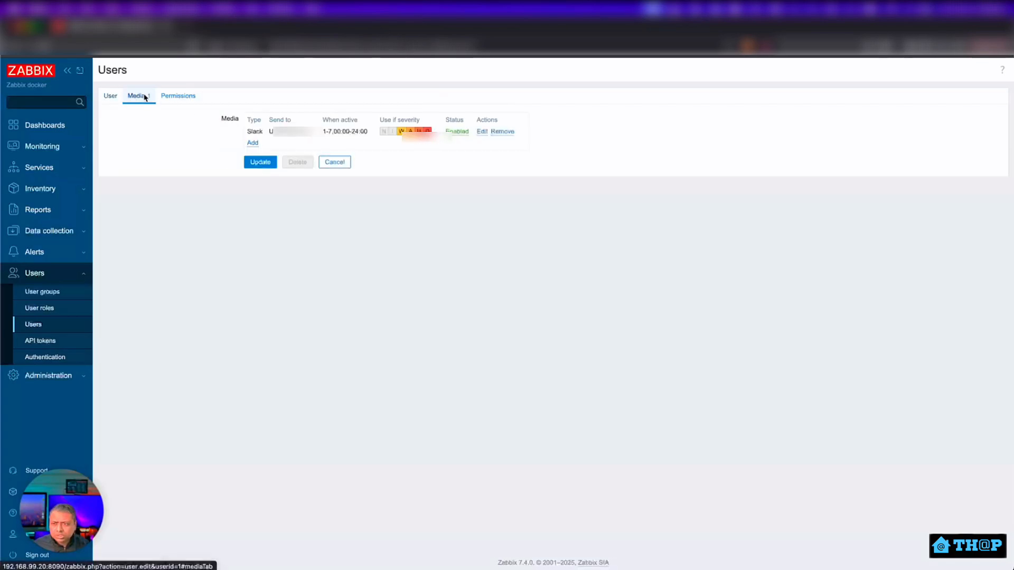
left_click(481, 132)
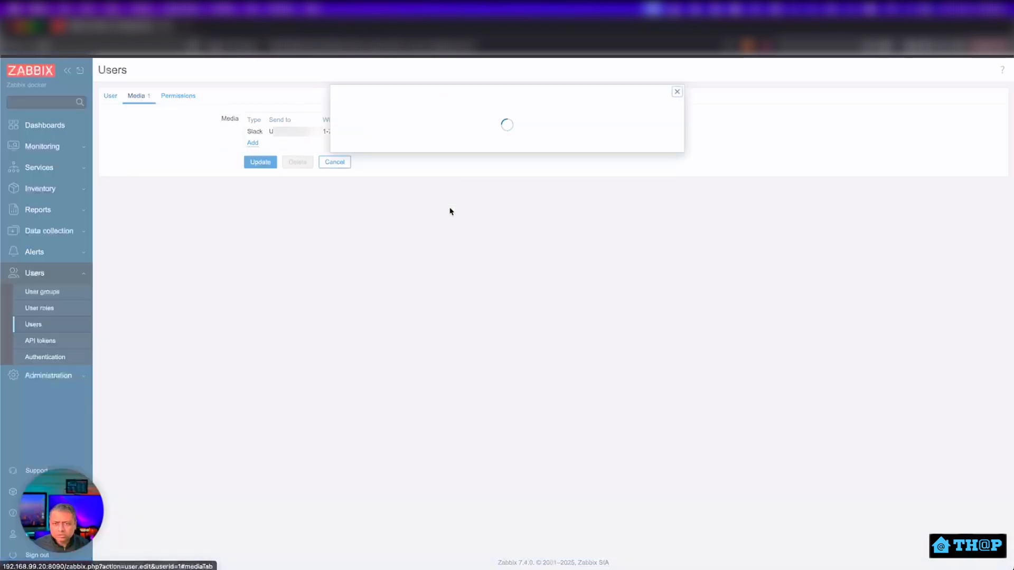
left_click_drag(459, 137, 369, 136)
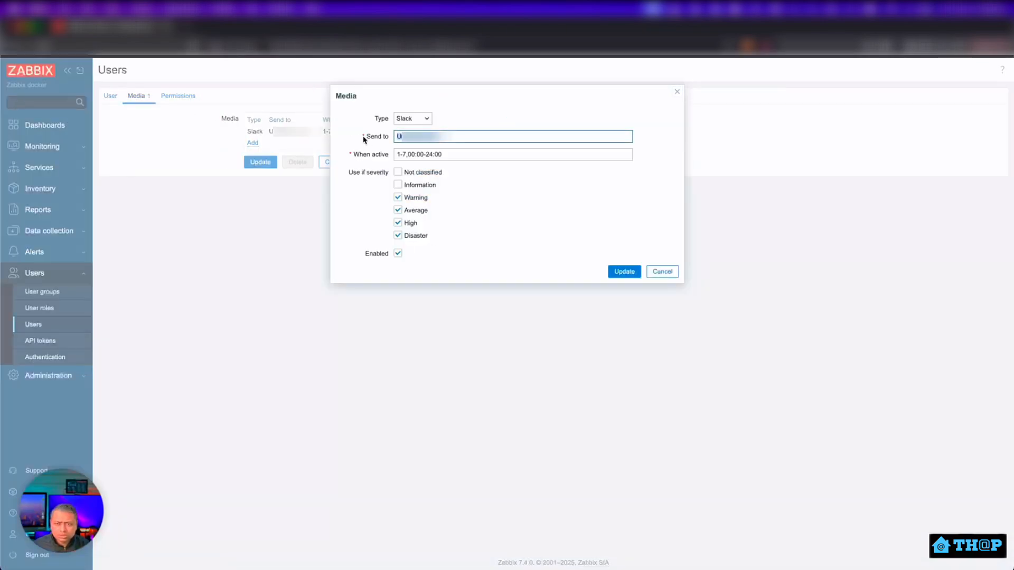
key("ctrl+v")
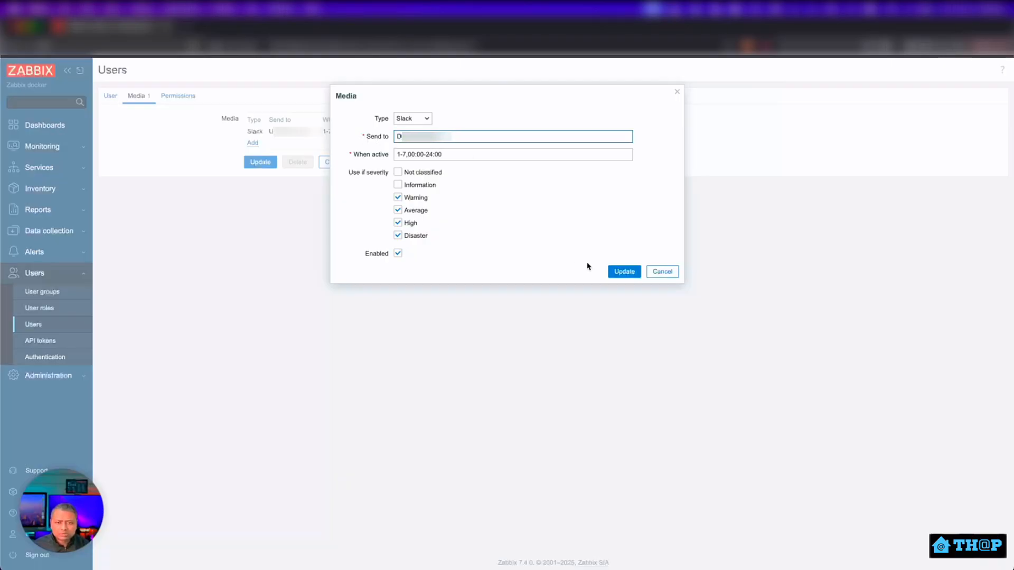
left_click(622, 271)
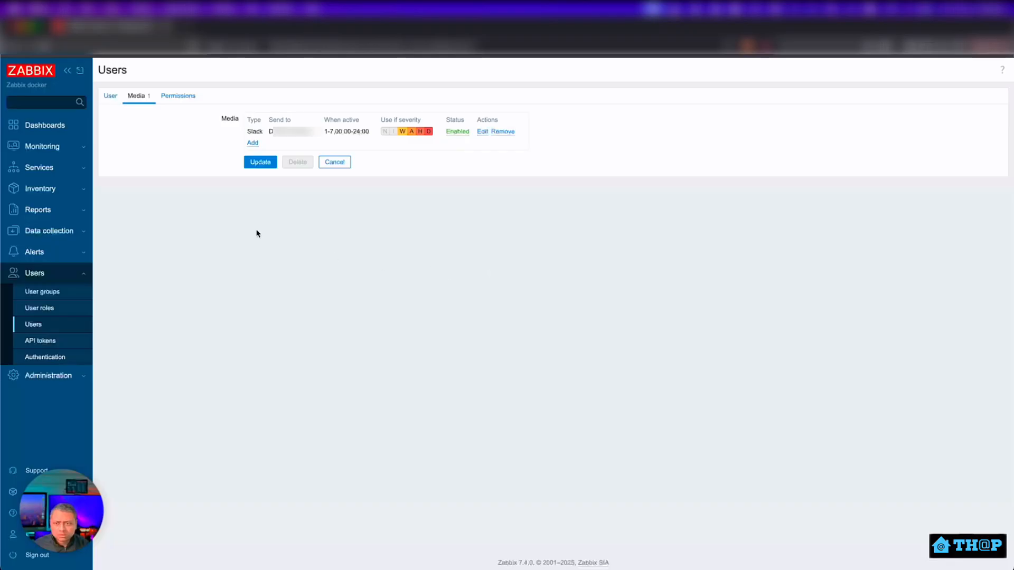
left_click(260, 163)
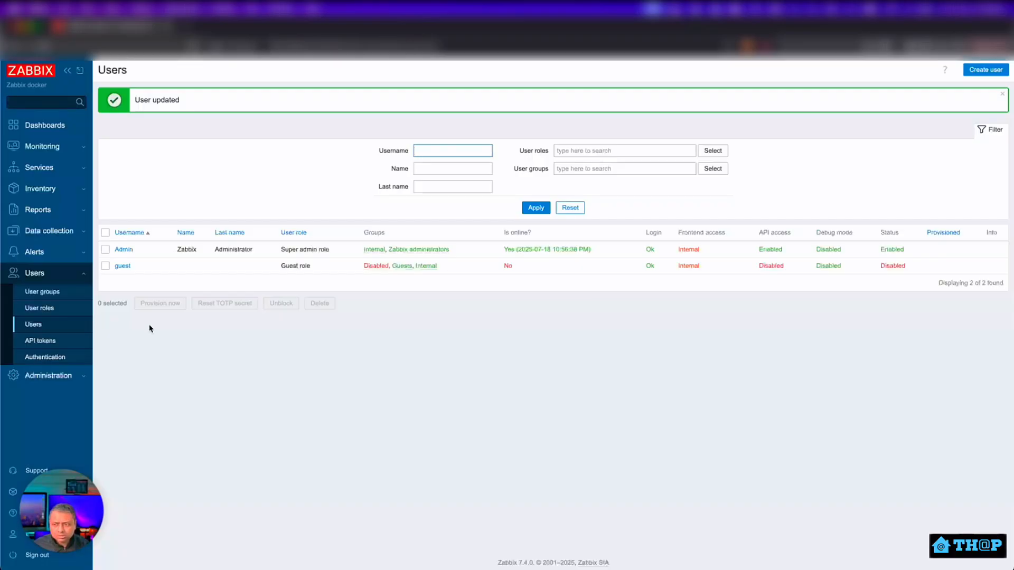
left_click(78, 251)
Open the 'Report problems to Zabbix administrators' trigger action and review its operations.
left_click(62, 271)
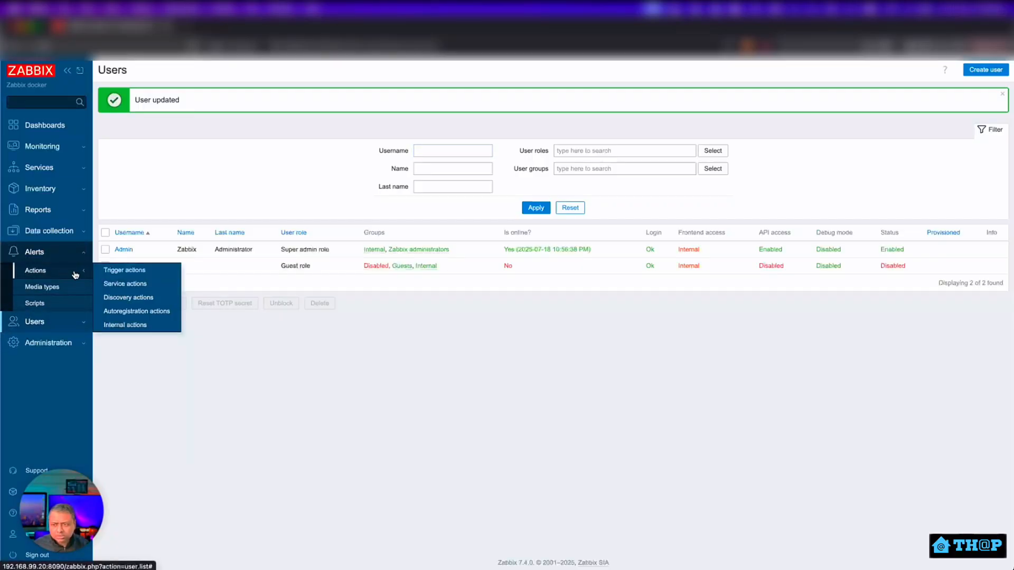
left_click(114, 271)
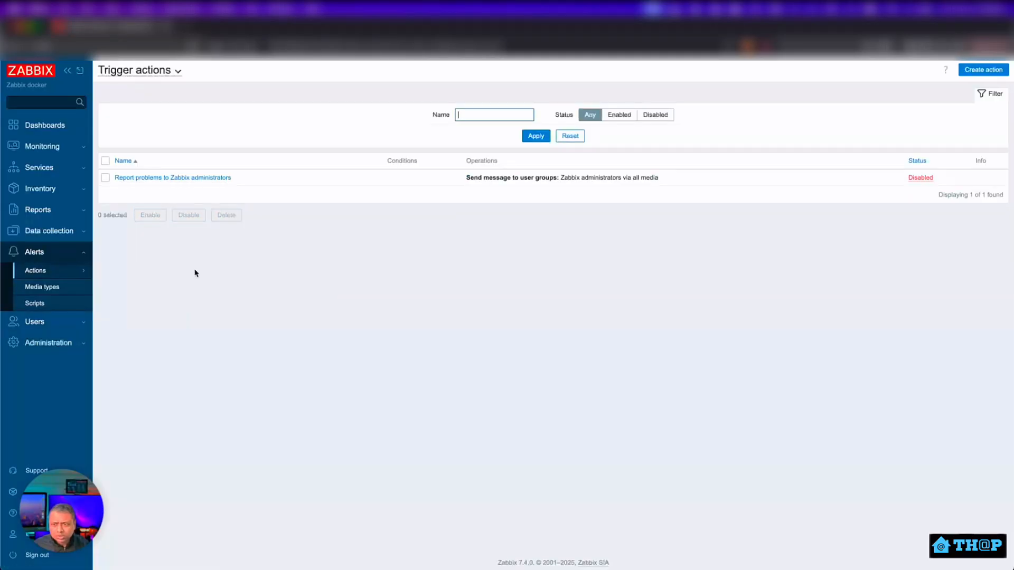
left_click(164, 179)
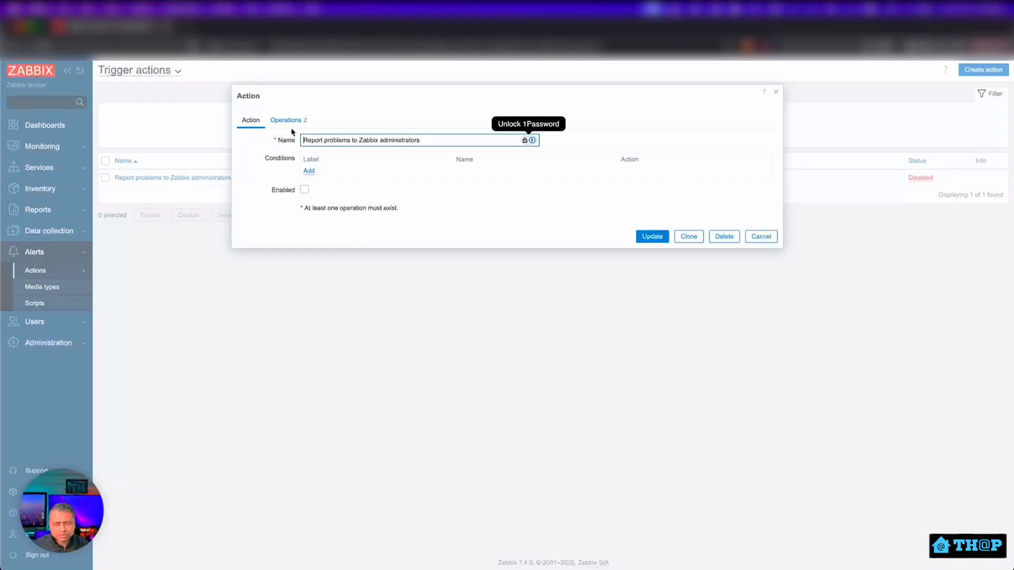
left_click(287, 121)
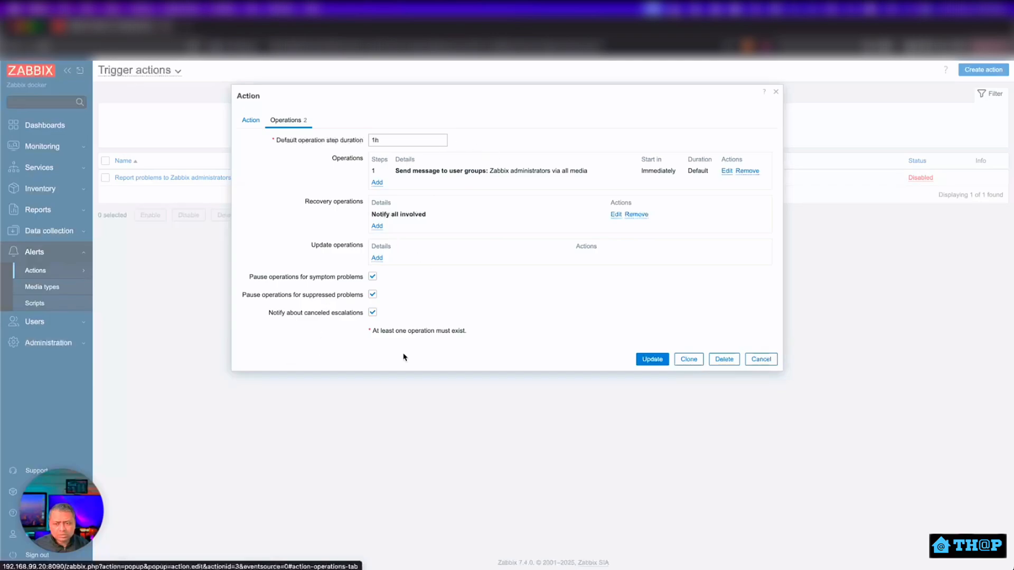
left_click(252, 124)
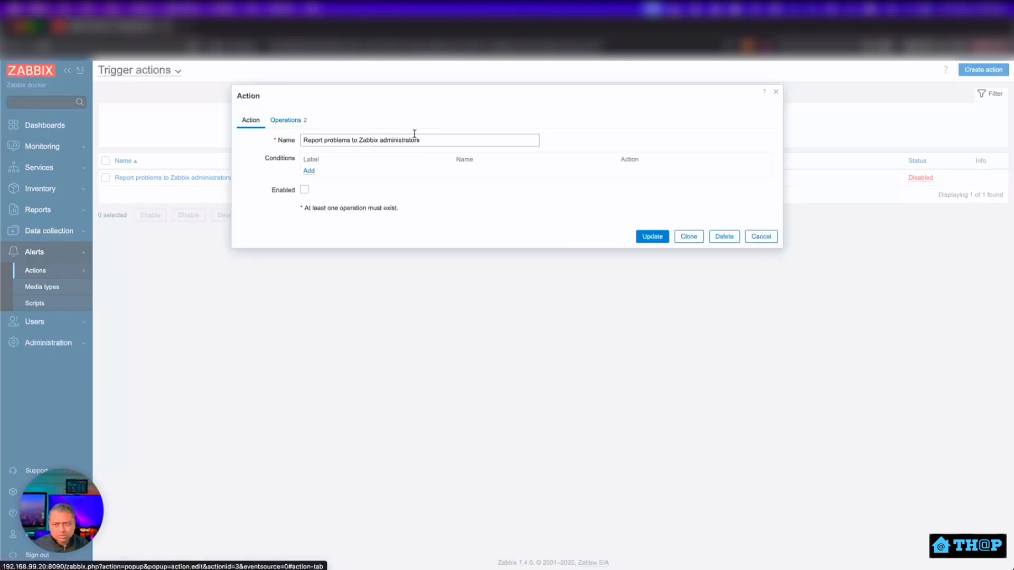
Add a trigger condition for the homeassistant.prod VM's Not running trigger.
left_click(308, 172)
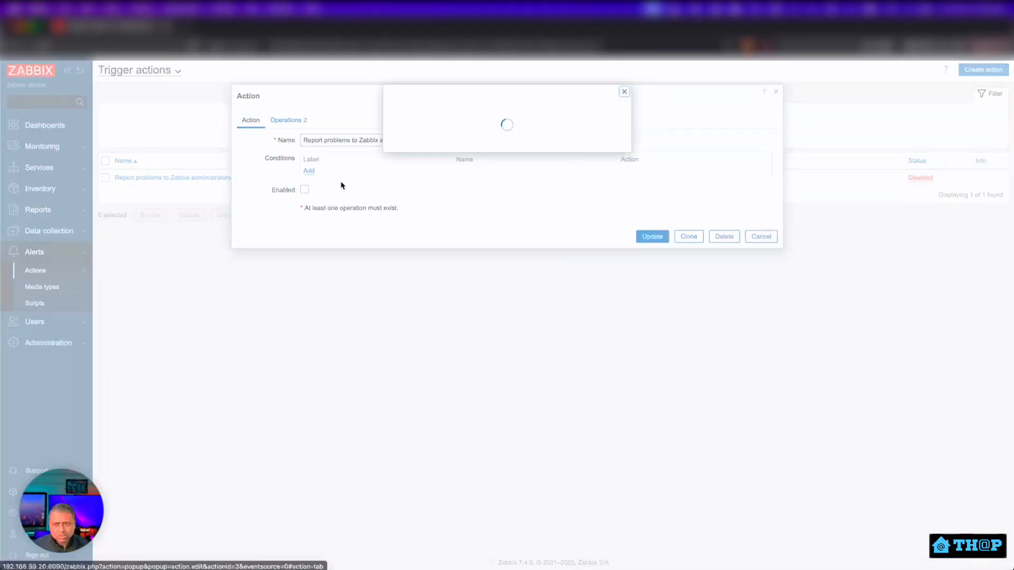
left_click(510, 121)
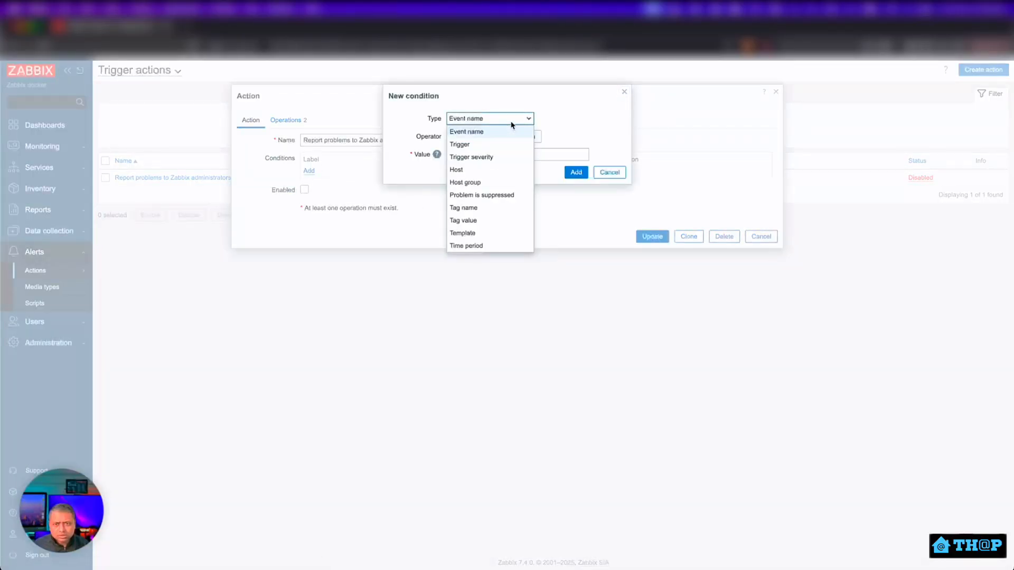
left_click(508, 144)
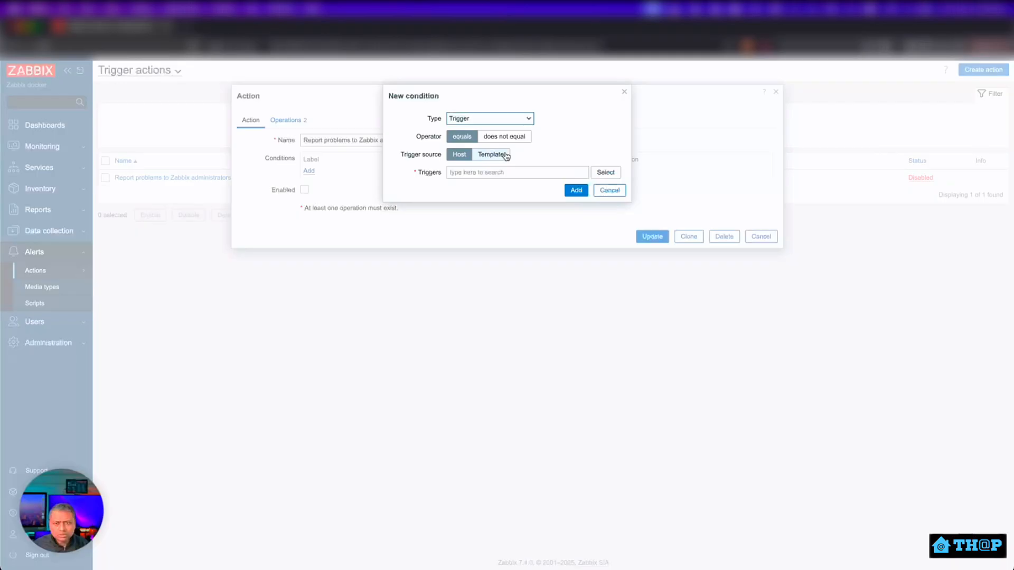
left_click(466, 174)
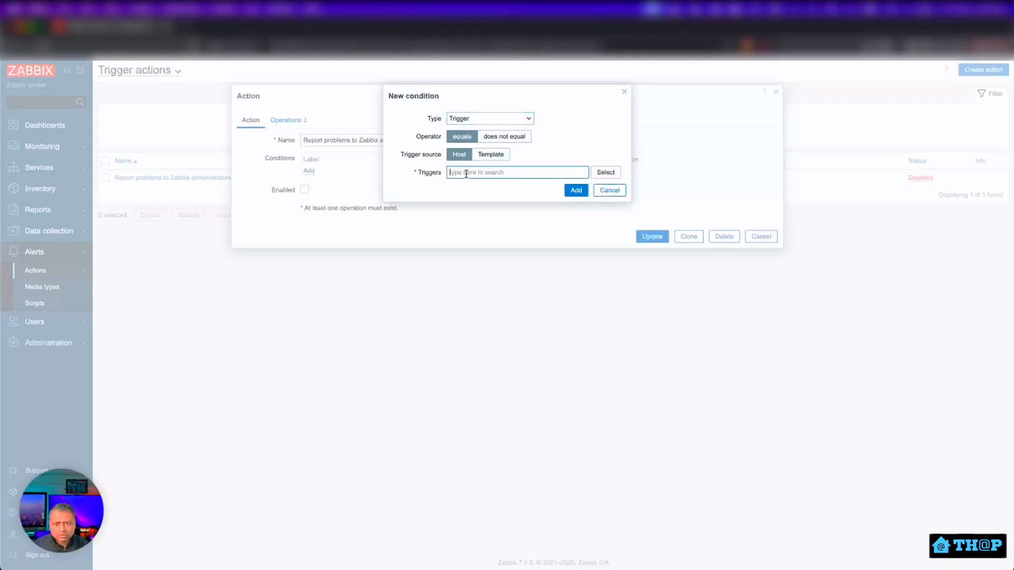
type("homeass")
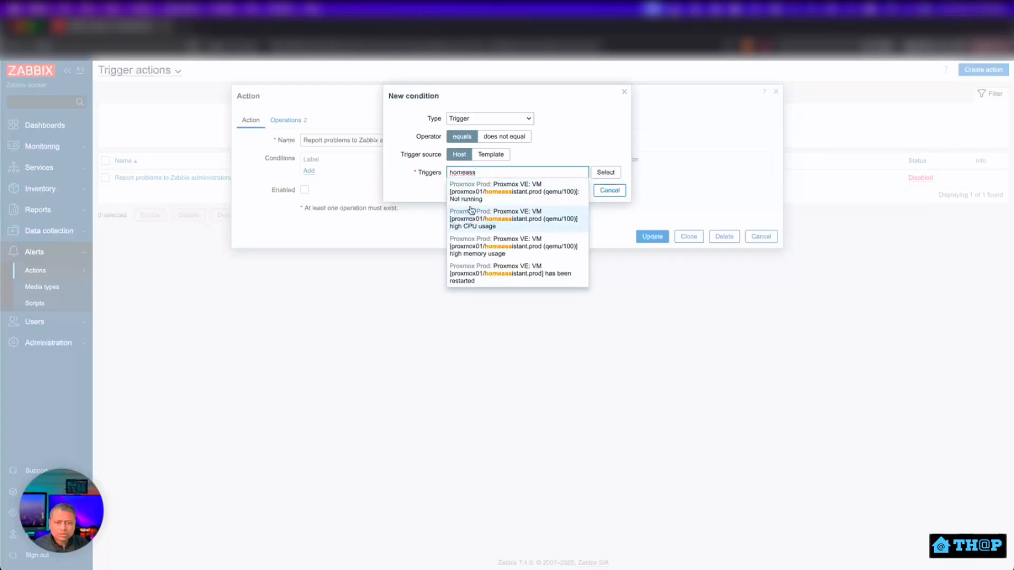
left_click_drag(478, 172, 441, 169)
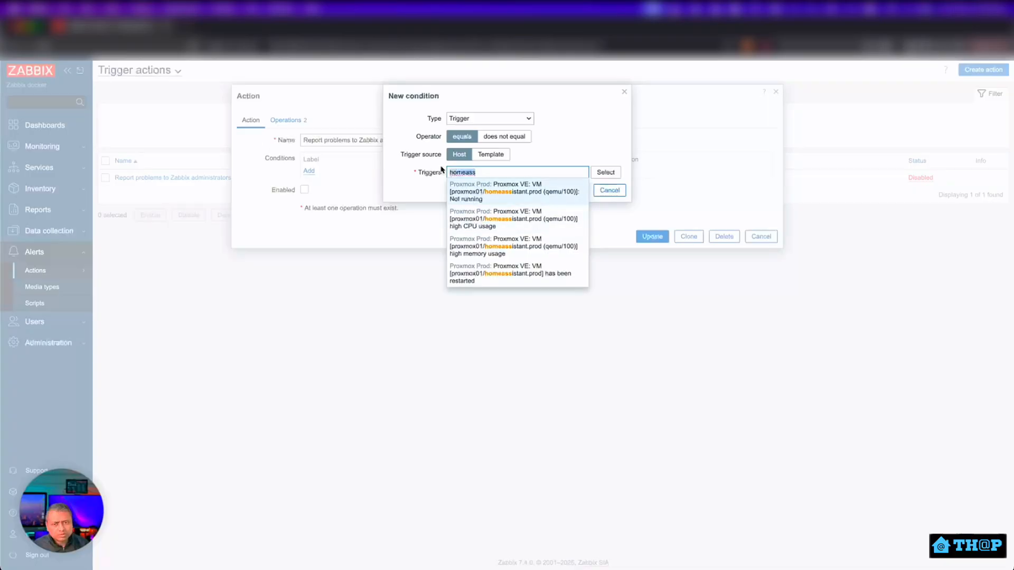
left_click(501, 205)
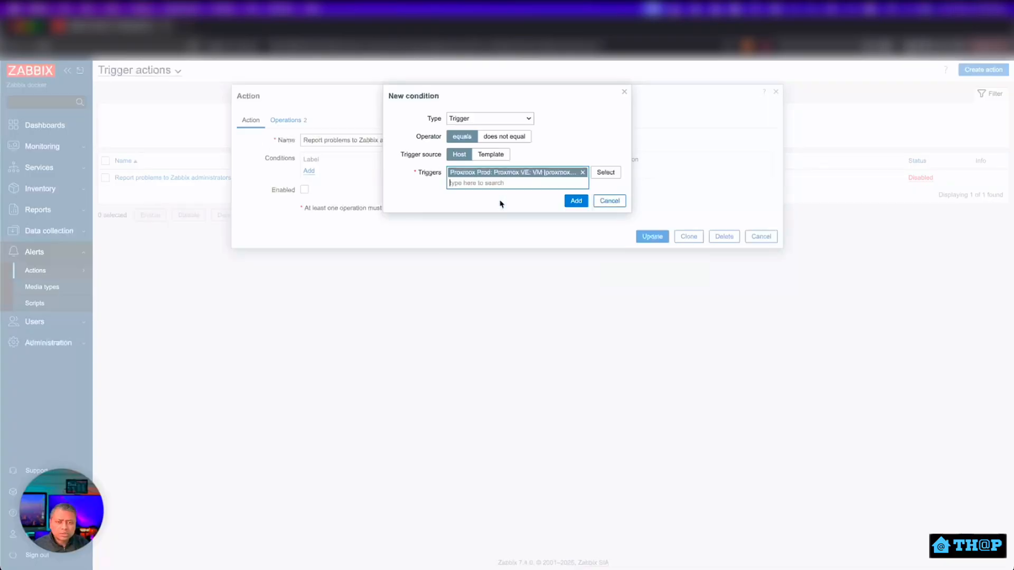
left_click(577, 201)
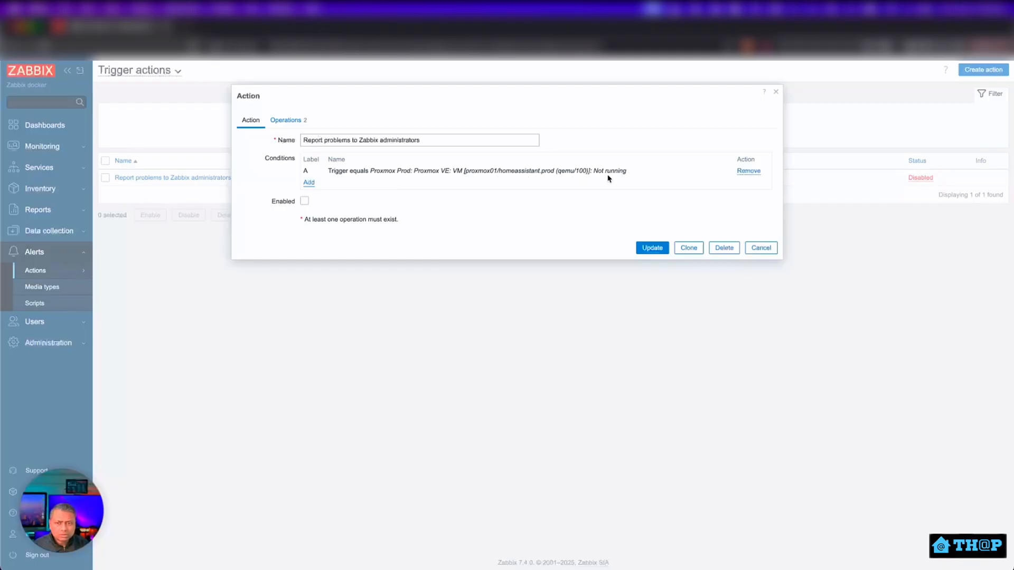
Change the action's default operation step duration from 1h to 1m.
left_click(286, 121)
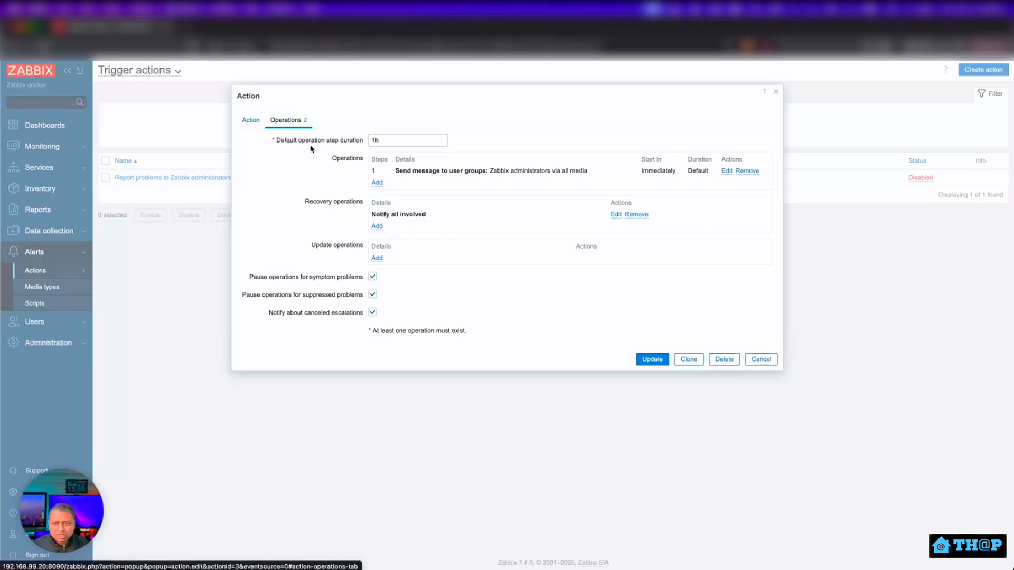
left_click(395, 142)
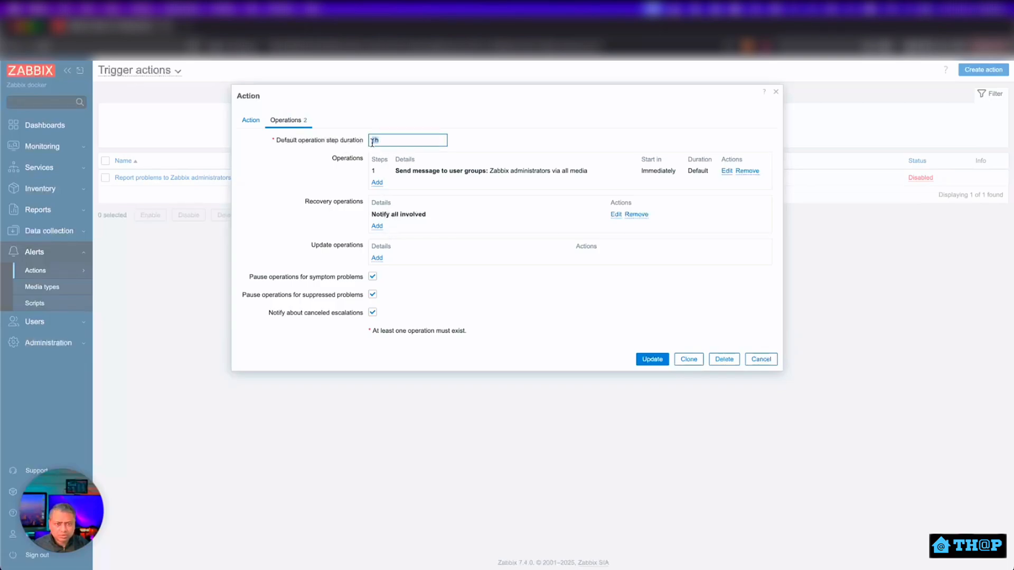
left_click_drag(373, 142, 391, 143)
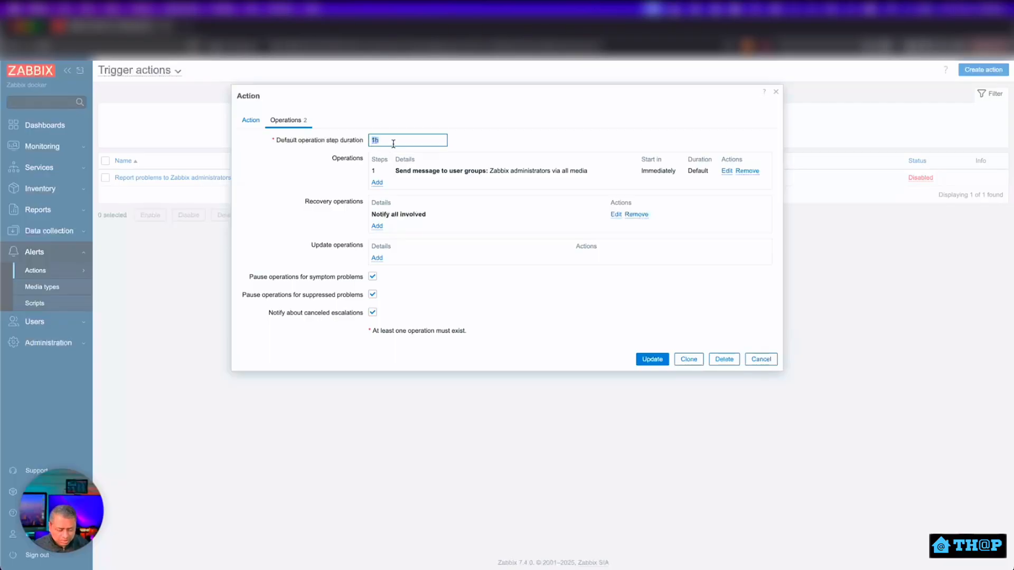
type("1m")
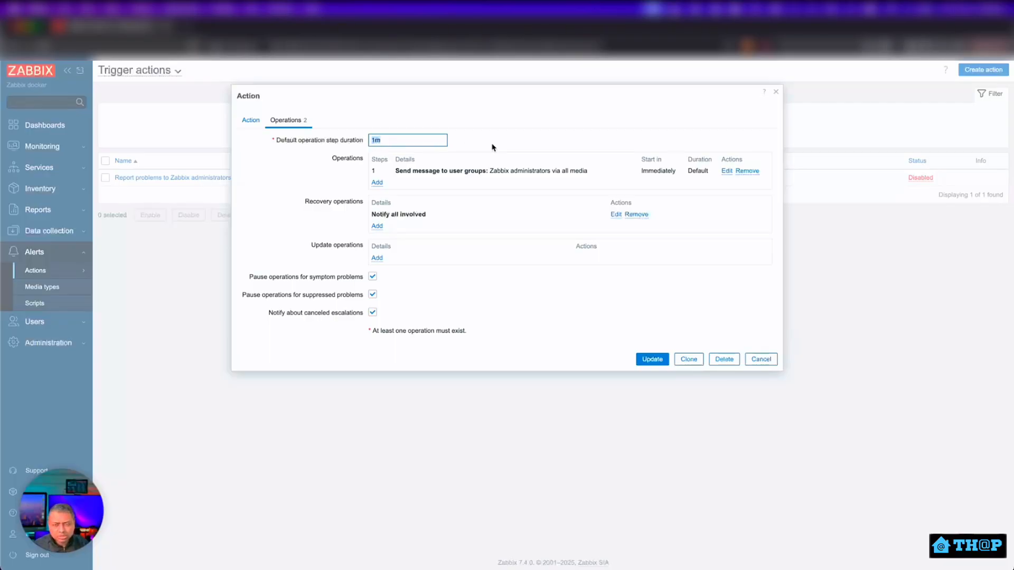
left_click(531, 147)
left_click(383, 141)
double_click(370, 140)
Send operation 1 via Slack with custom subject 'Test Alert' and message 'Home assistant is down!!'.
left_click(727, 171)
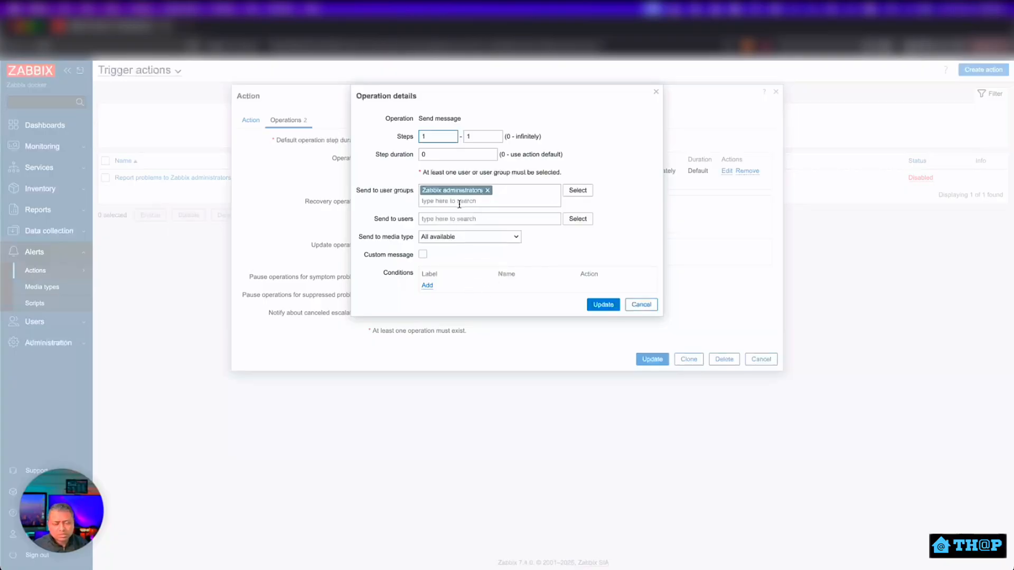
left_click(443, 238)
scroll(461, 376, "down", 5)
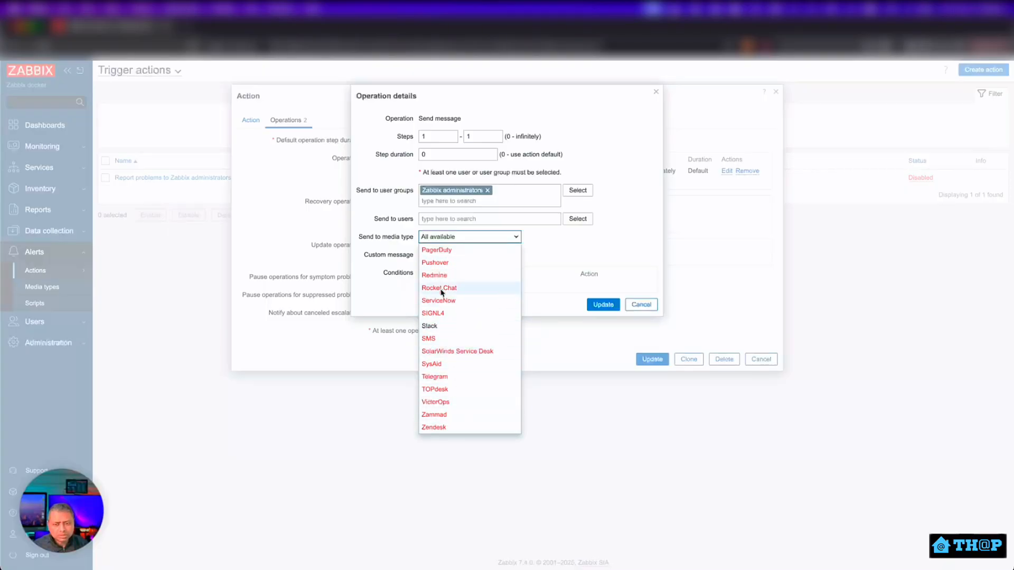
left_click(447, 328)
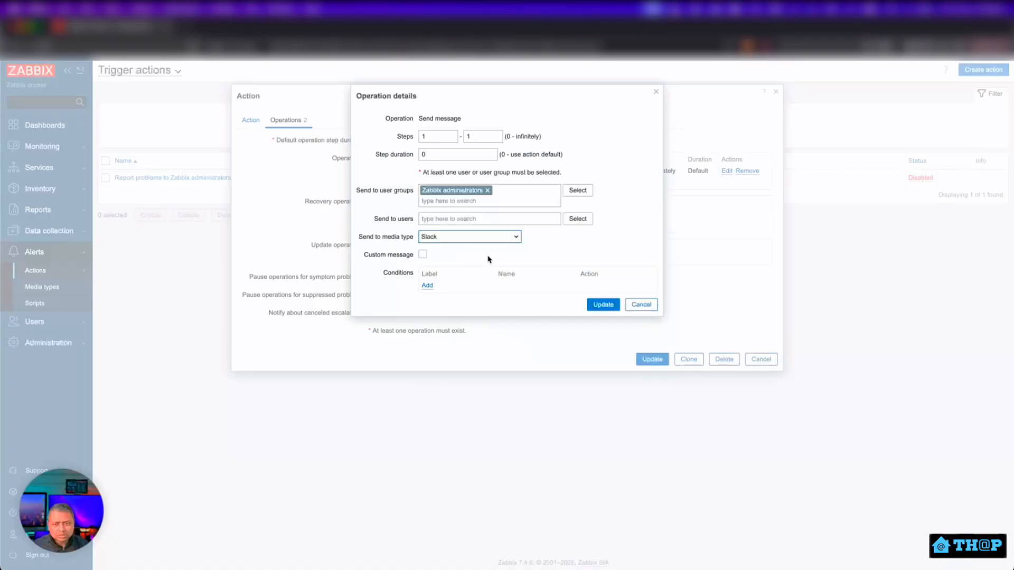
left_click(423, 255)
left_click(433, 272)
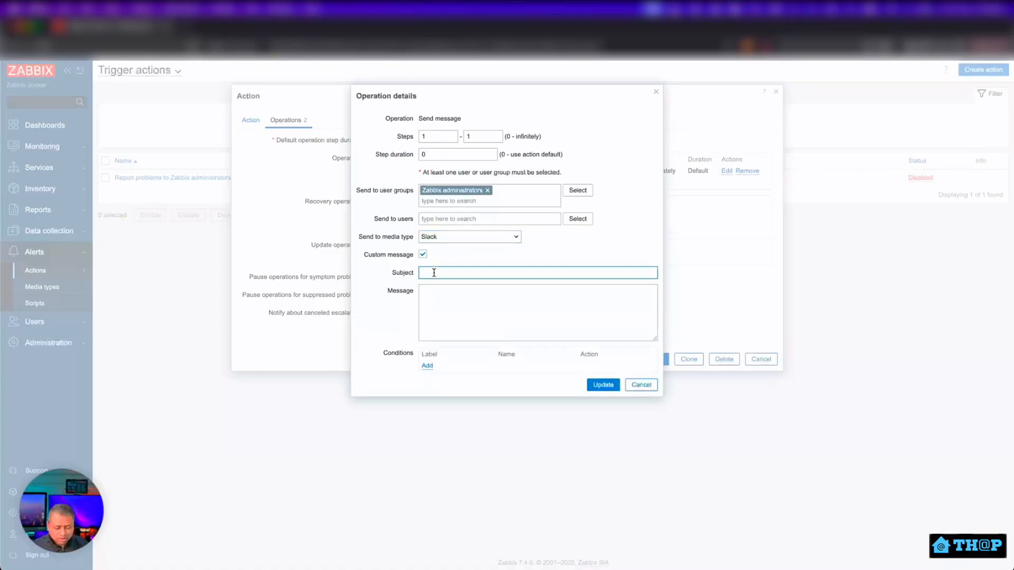
type("Test ")
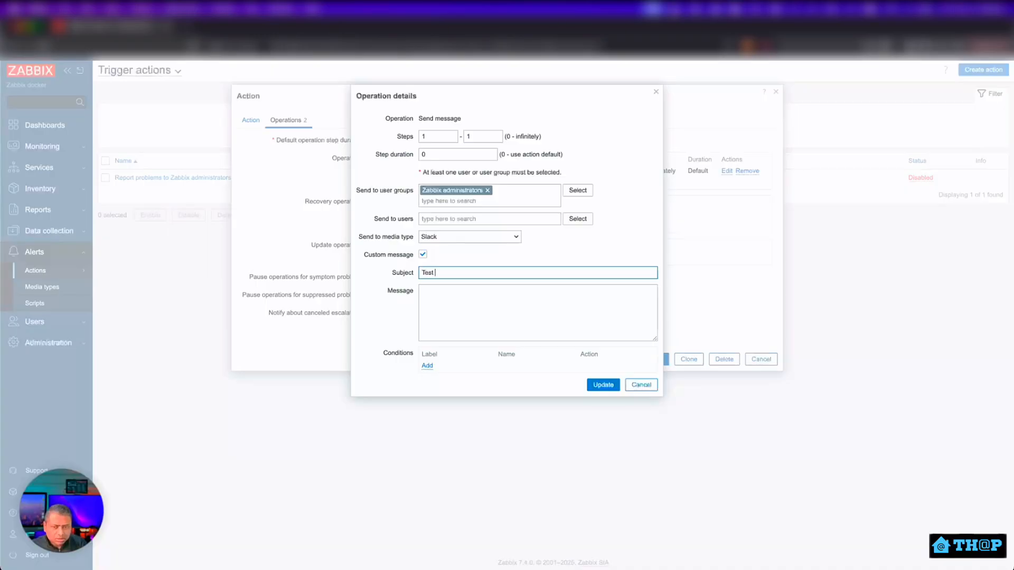
type("Alert")
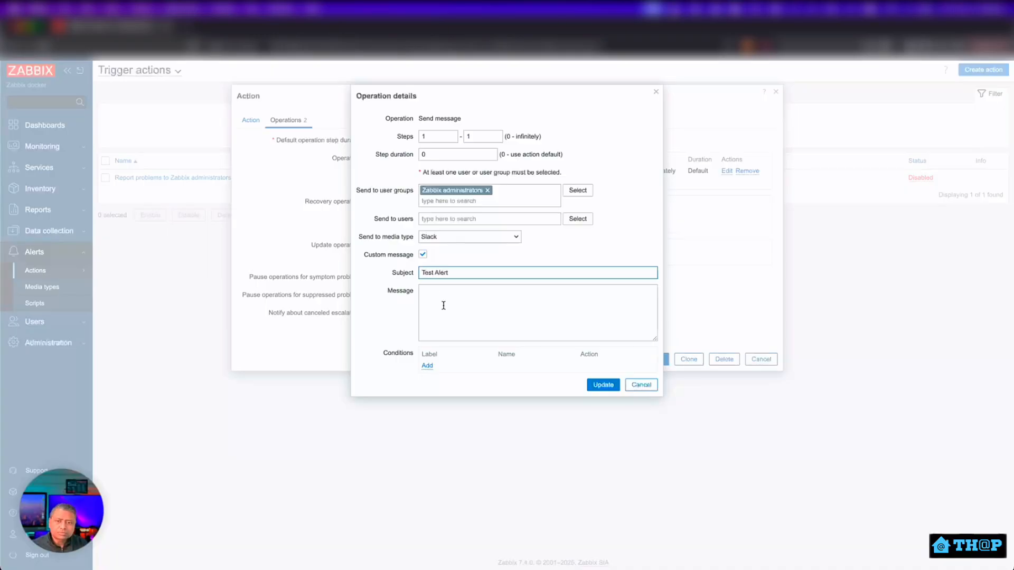
left_click(444, 307)
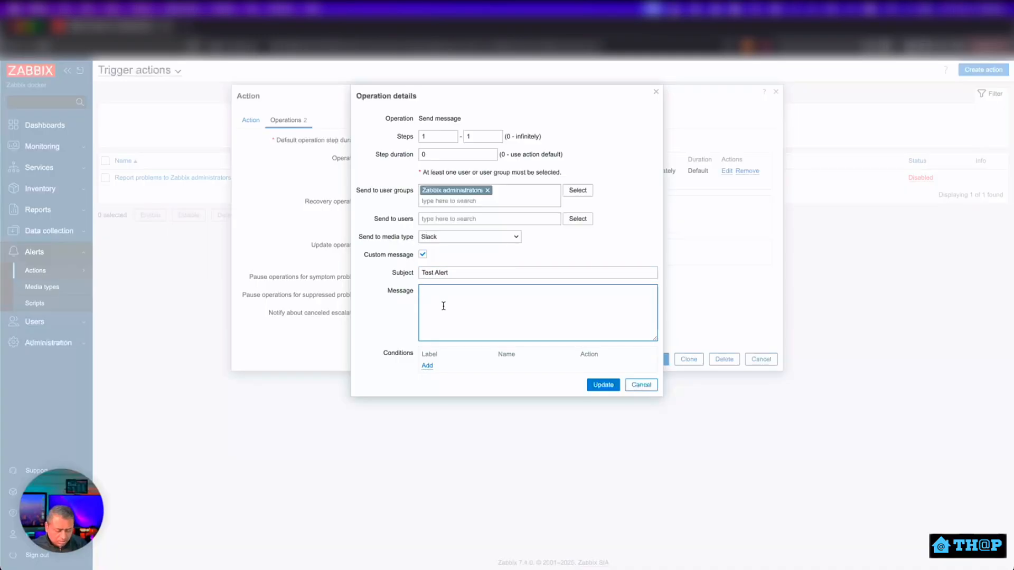
type("Home assis")
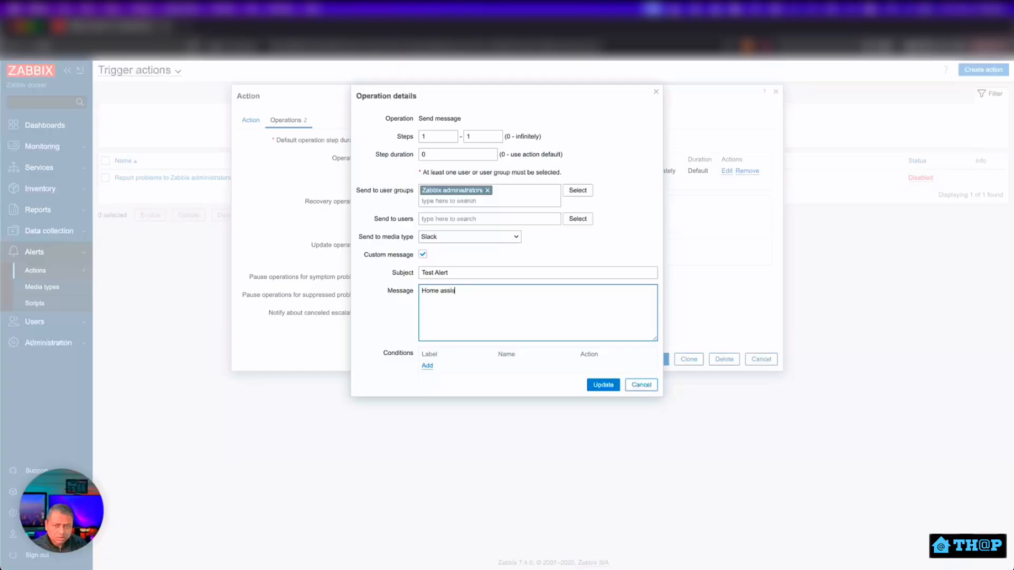
type("tant is down!!")
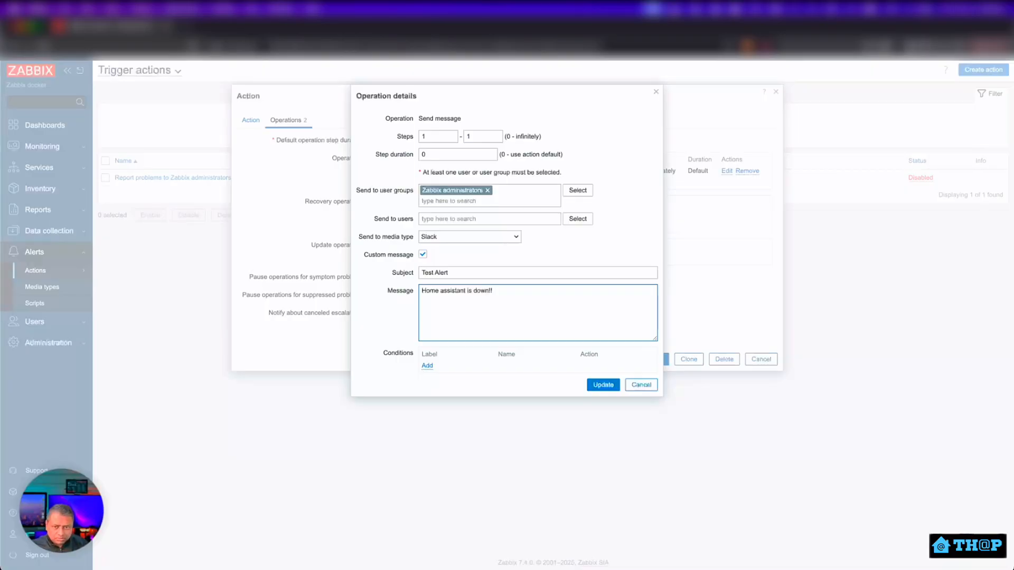
left_click(389, 385)
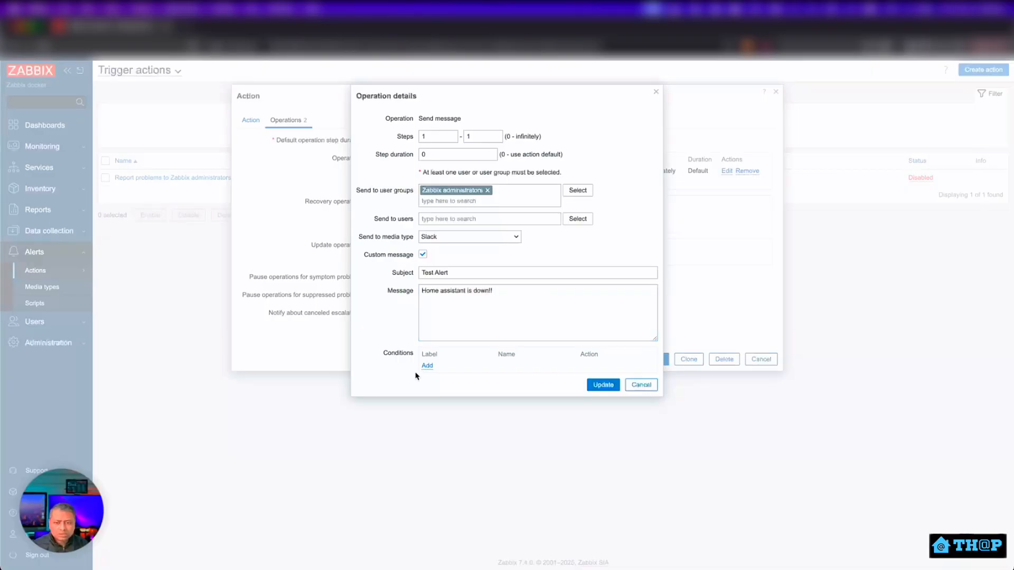
left_click(425, 367)
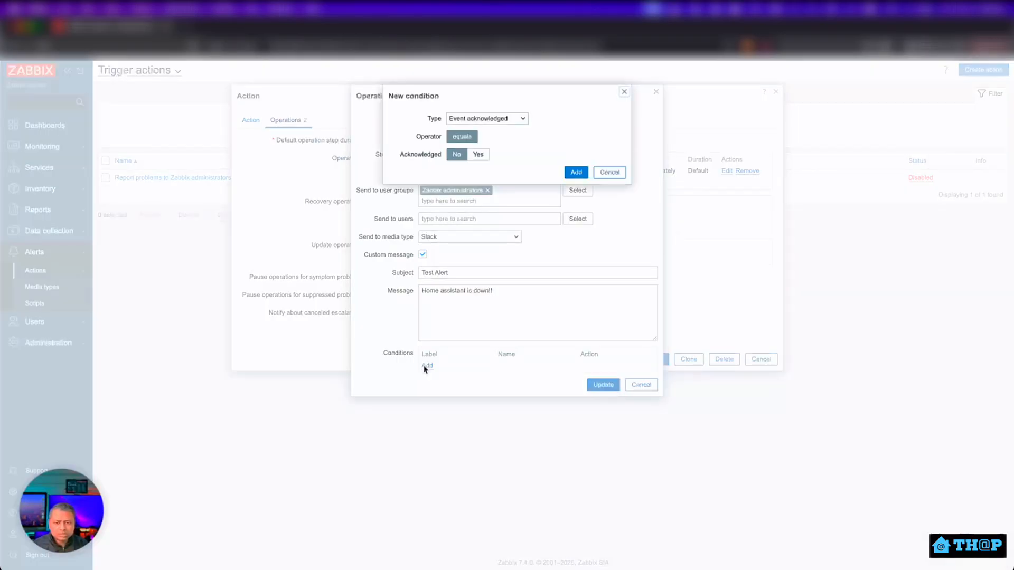
left_click(611, 174)
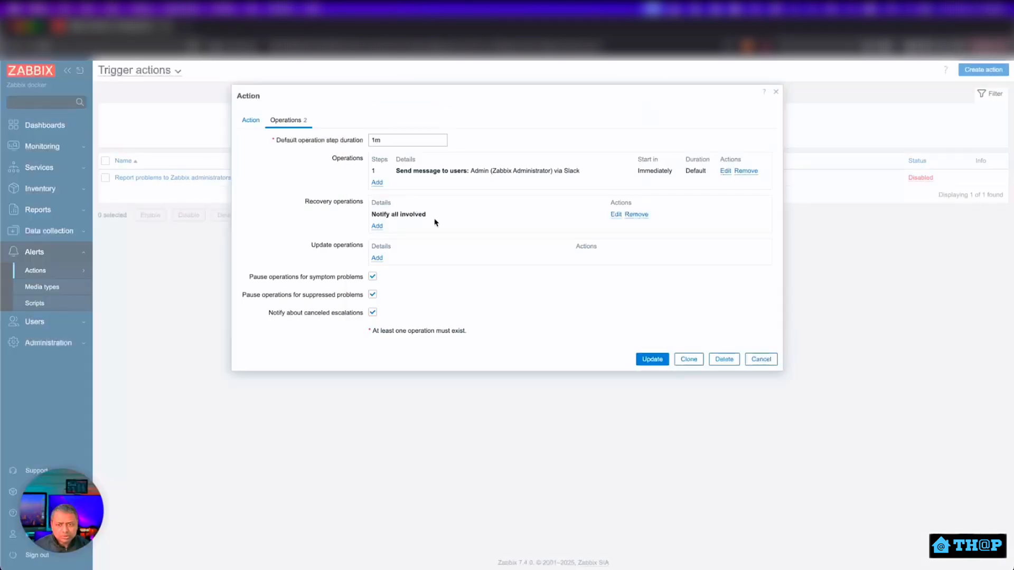
Remove the Notify all involved recovery operation, rename the action 'Monitor for HA Prod', enable it, and save.
left_click(637, 215)
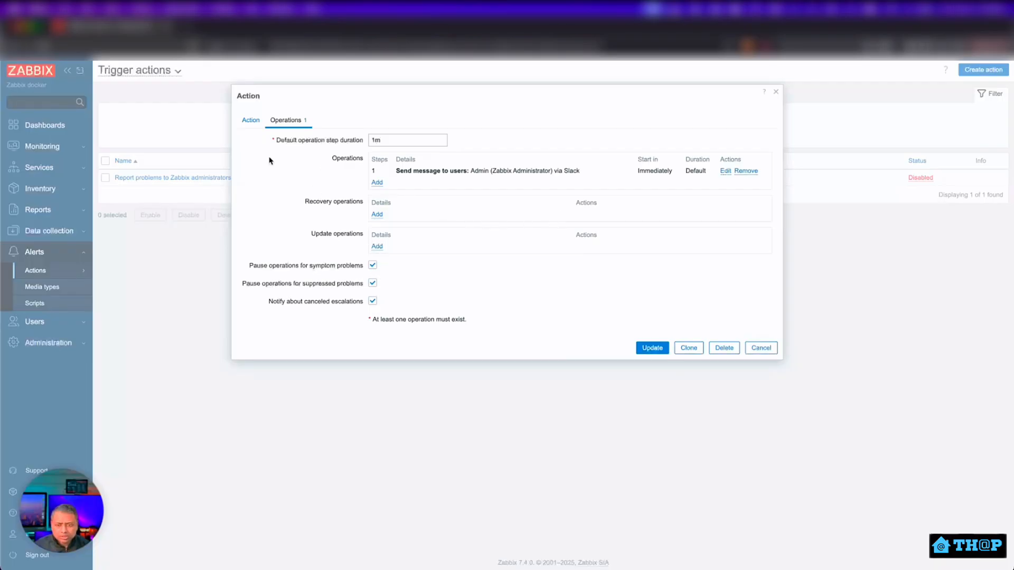
left_click(256, 126)
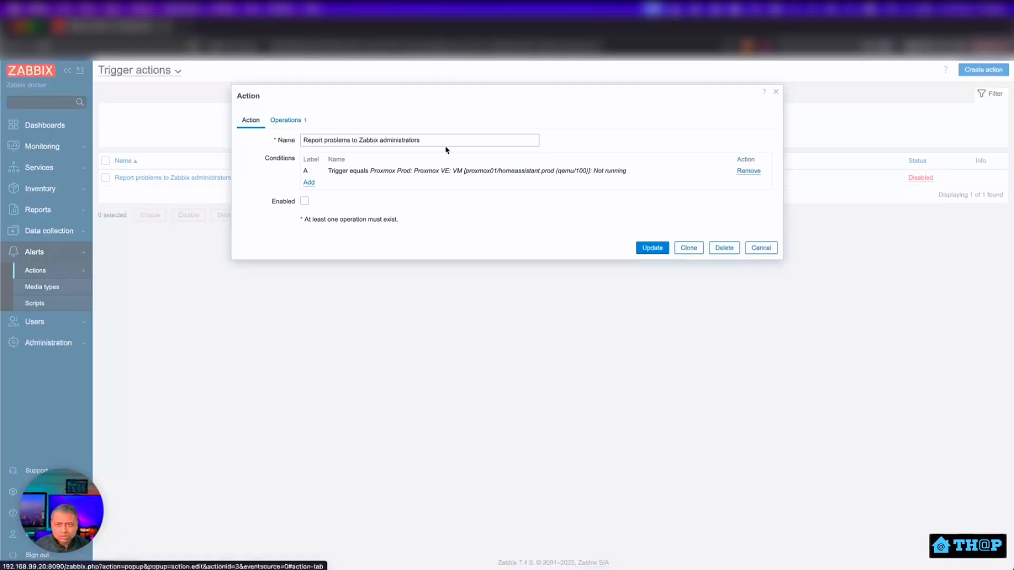
left_click_drag(444, 142, 281, 137)
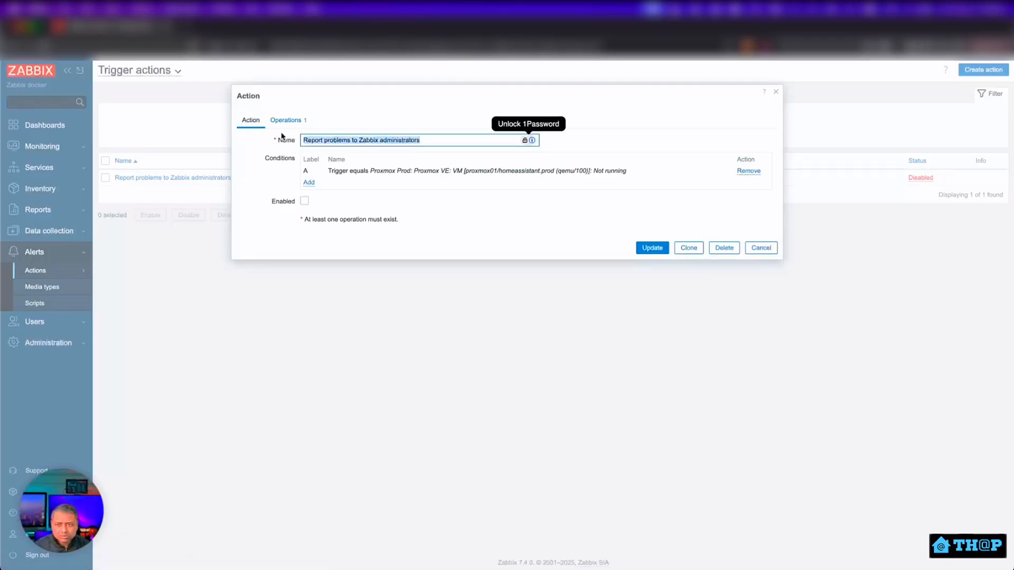
type("Monitor")
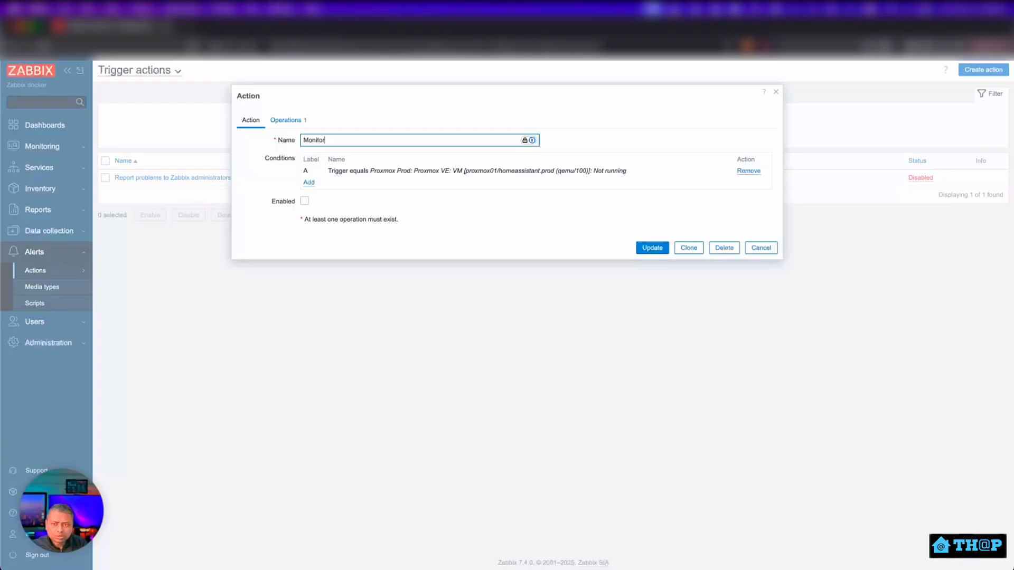
type(" for")
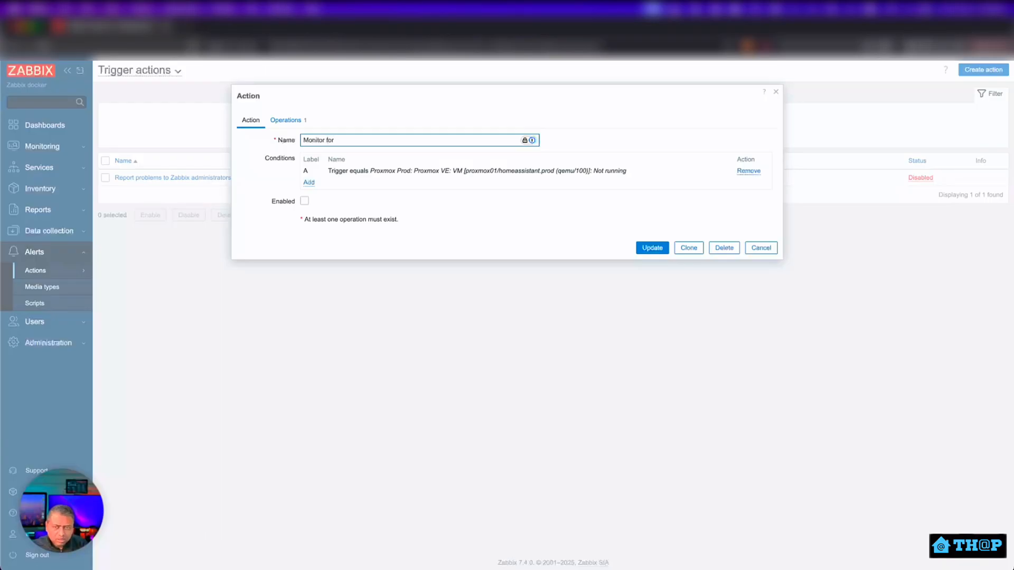
type(" HA Prod")
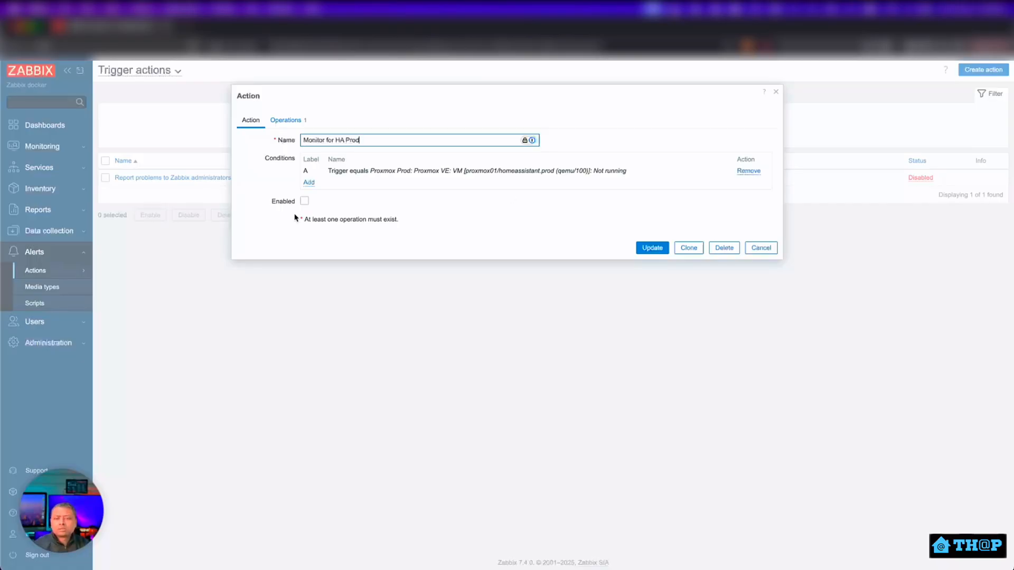
left_click(305, 201)
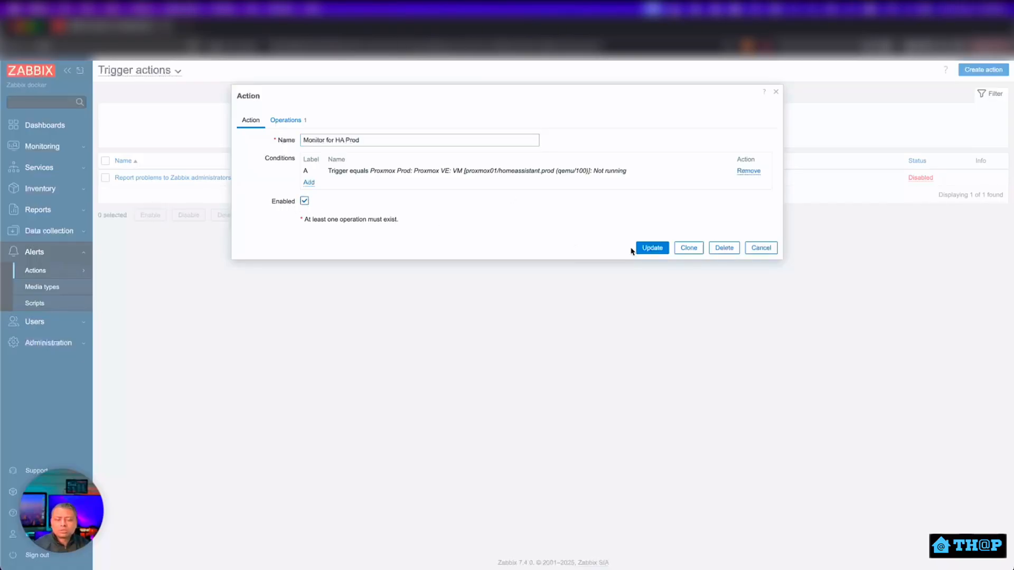
left_click(650, 248)
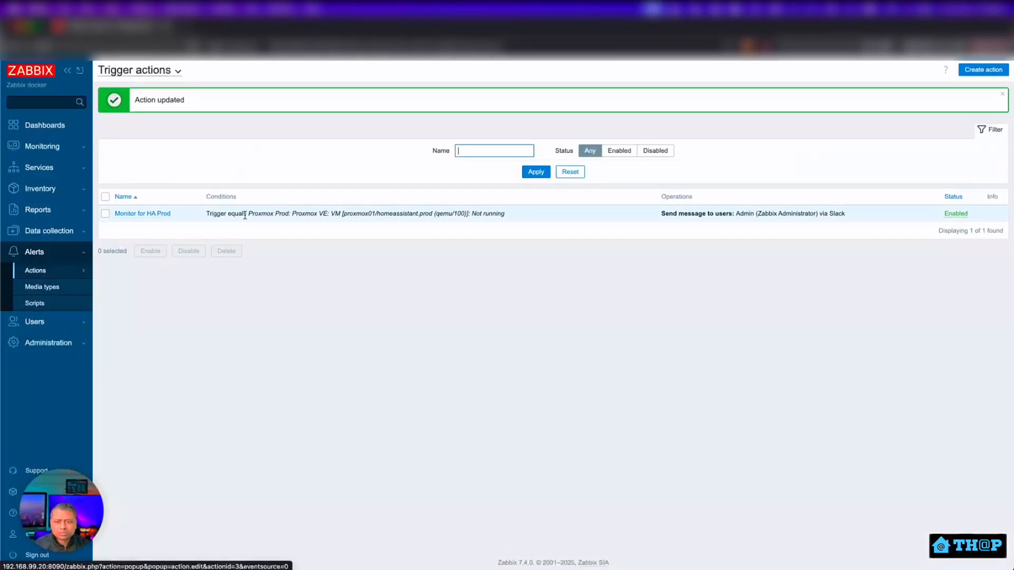
Leave the trigger actions list and bring up the Global view dashboard.
double_click(494, 213)
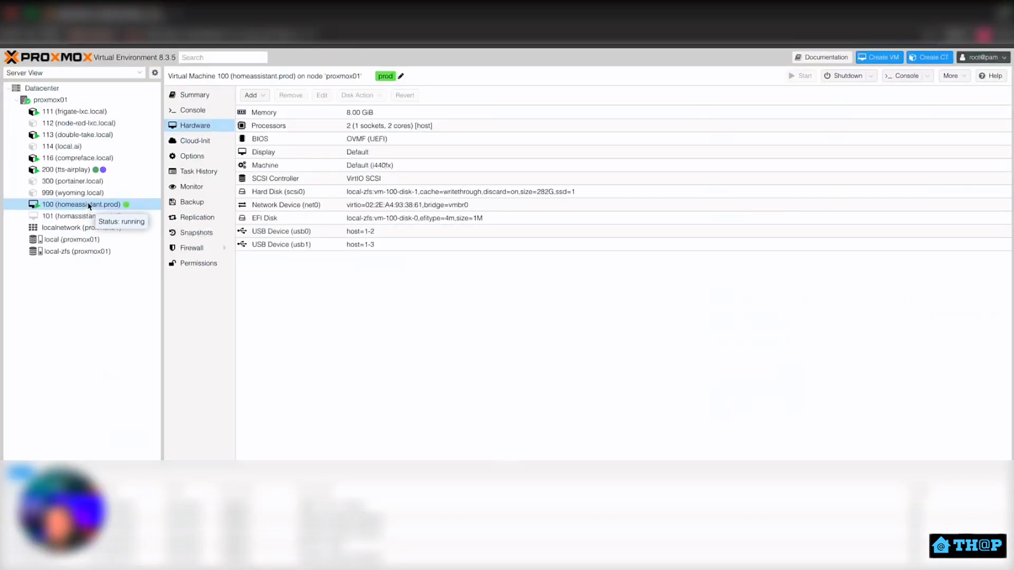
Shut down VM 100 (homeassistant.prod) from its context menu and confirm the prompt.
right_click(72, 205)
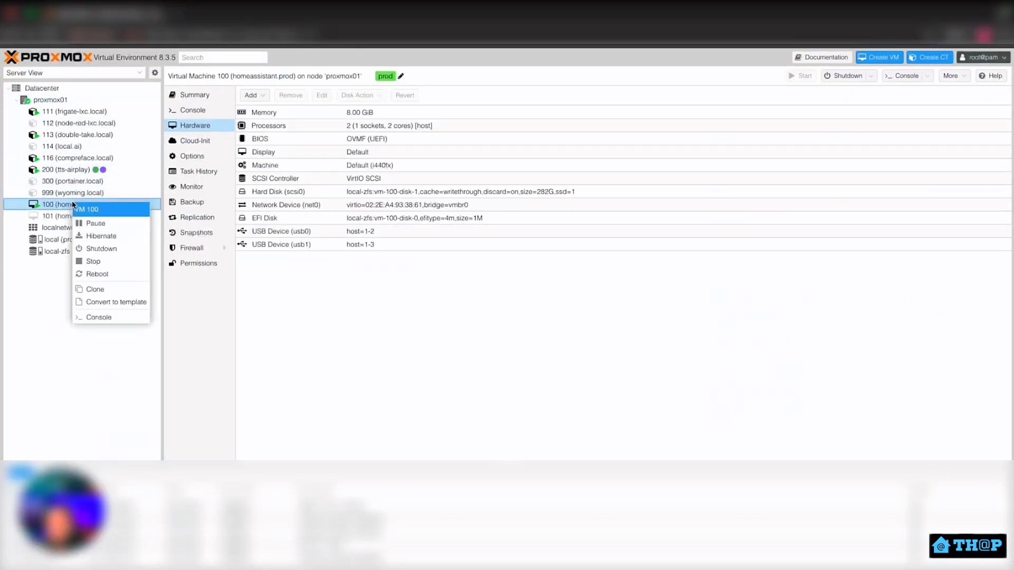
left_click(95, 255)
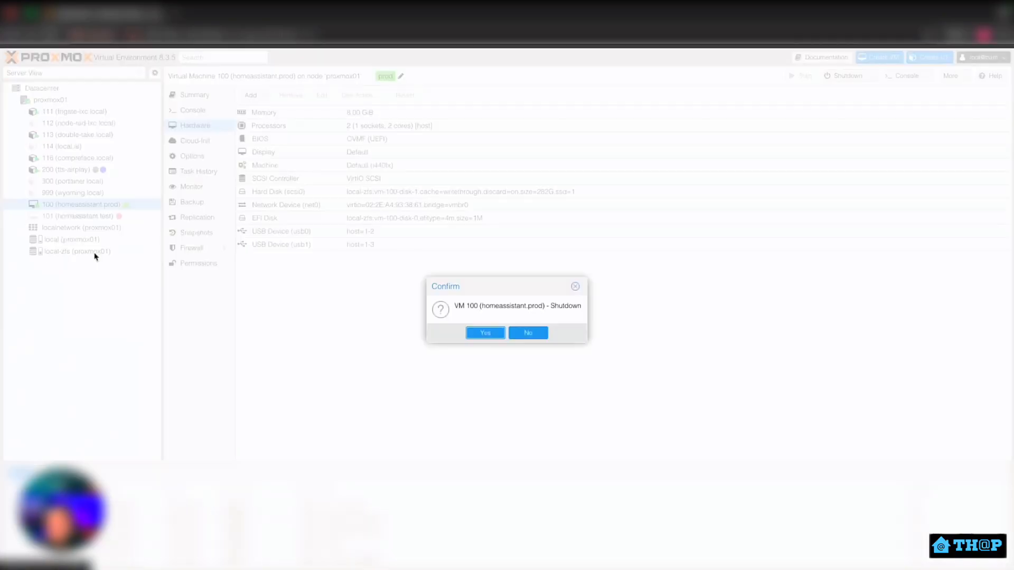
left_click(485, 333)
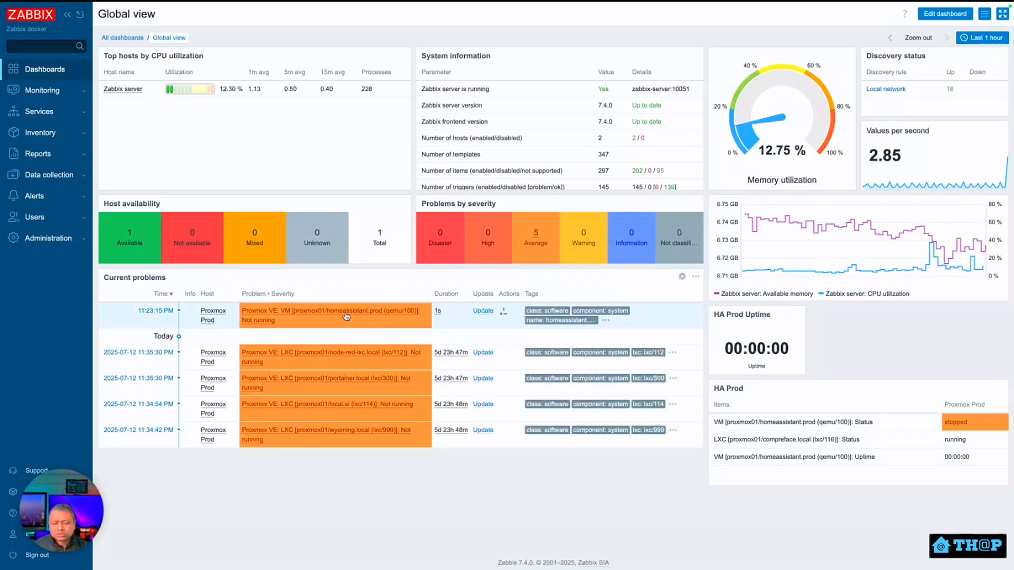
Check which actions ran for the homeassistant.prod Not running problem, then expand the Alerts menu.
left_click(504, 313)
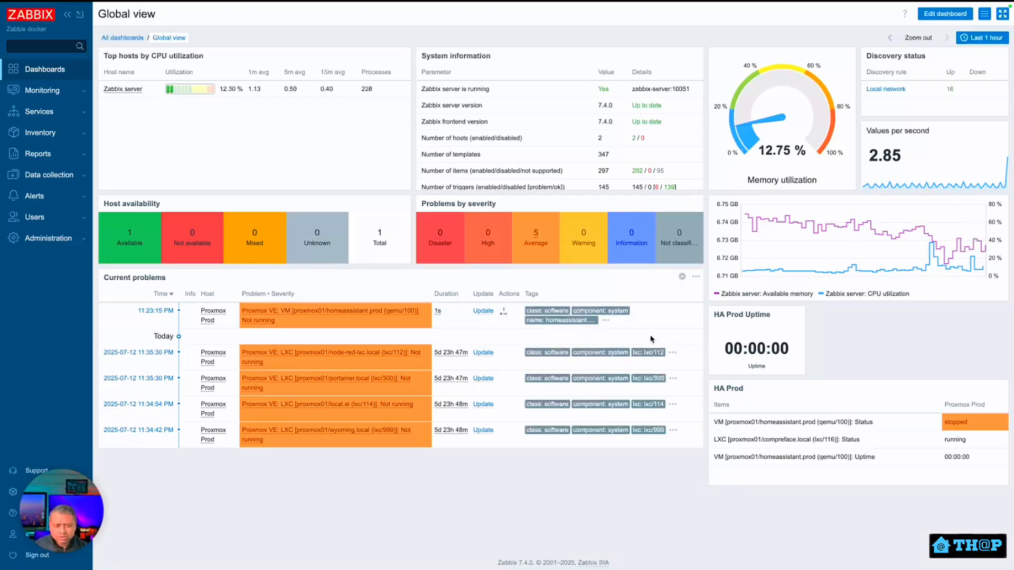
mouse_move(508, 318)
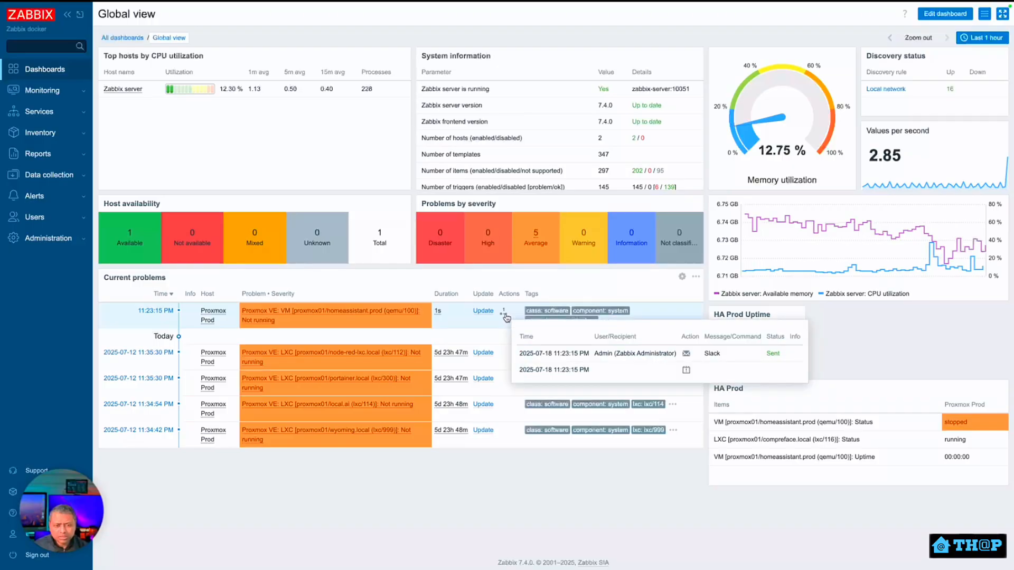
left_click(59, 204)
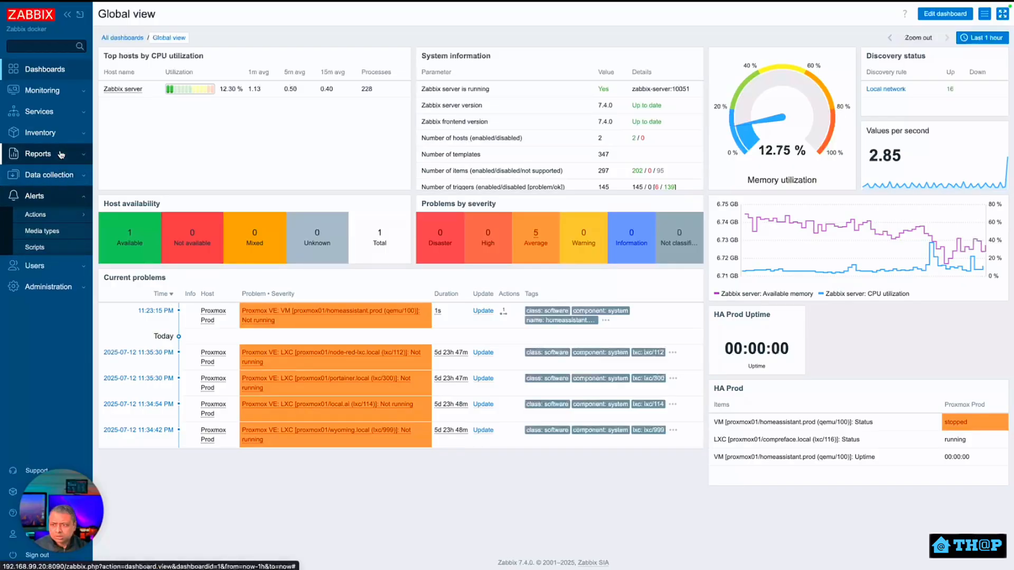
Review the Slack alert in Reports > Action log, then go to Alerts > Scripts.
left_click(38, 153)
left_click(38, 254)
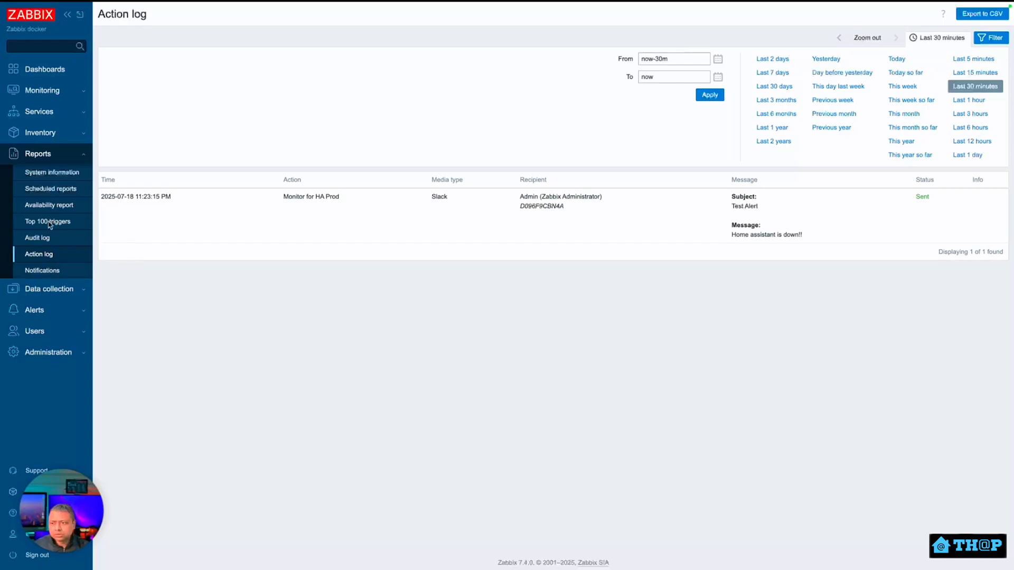
left_click(54, 155)
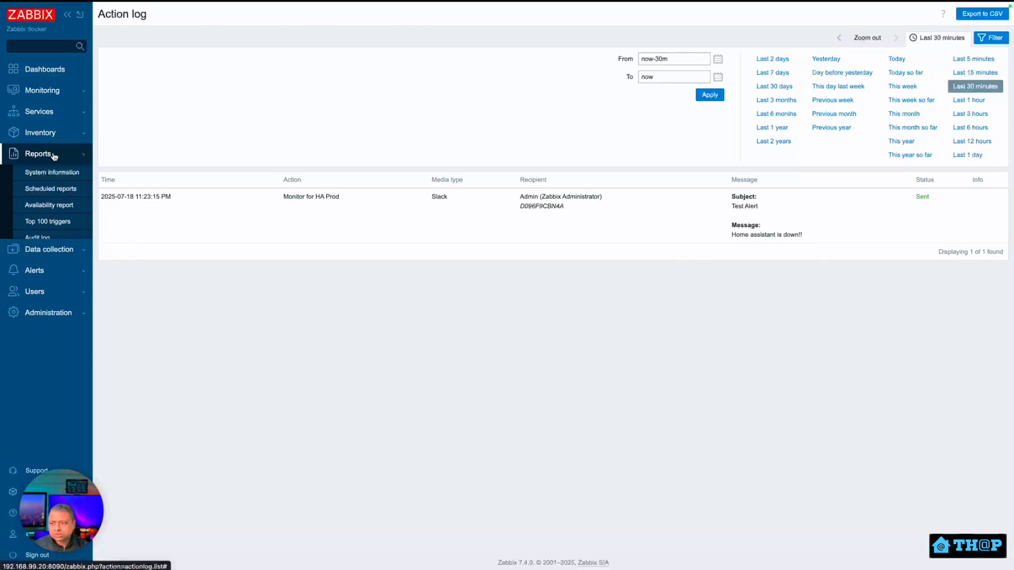
left_click(53, 205)
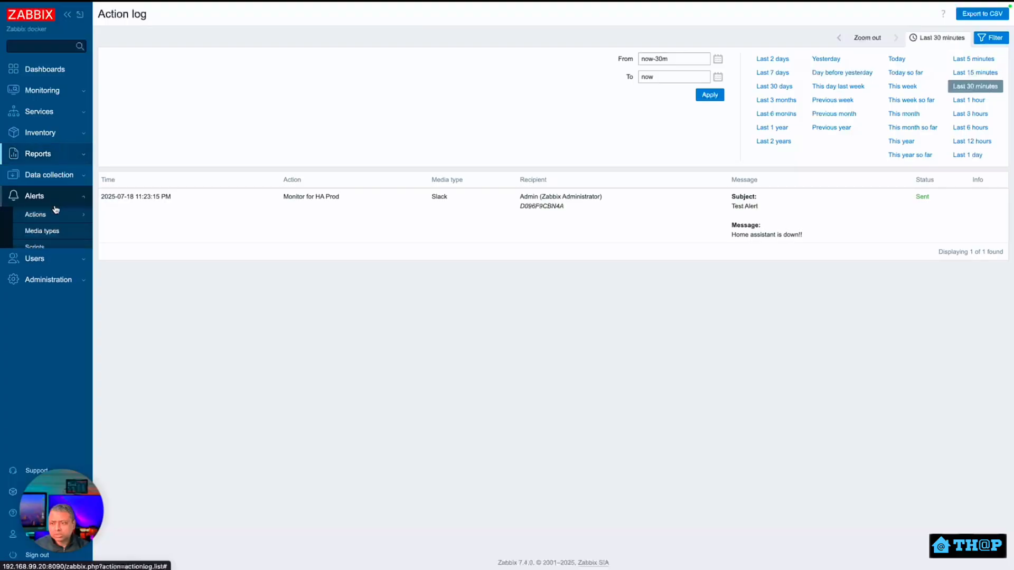
left_click(52, 247)
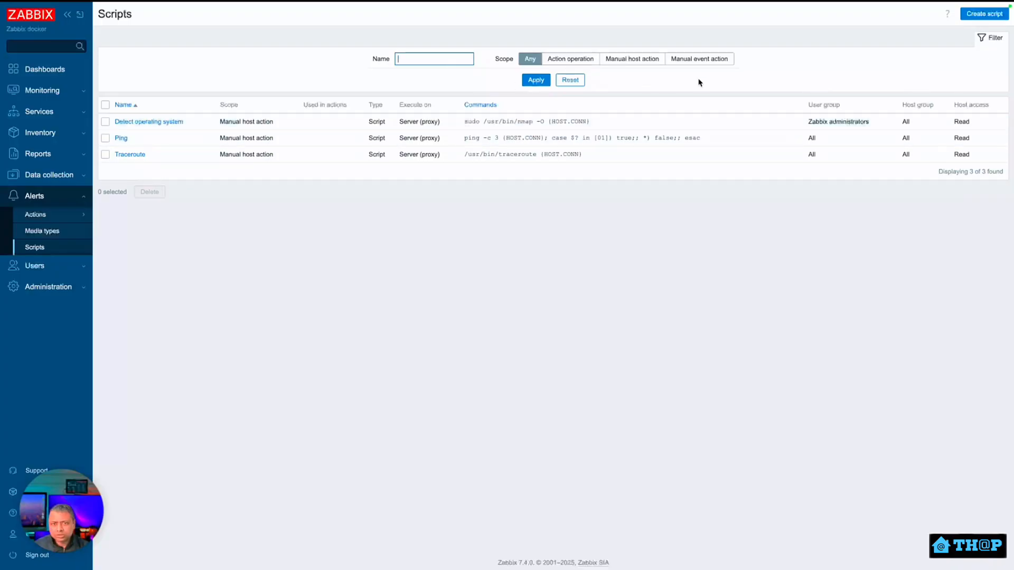
Create a new script named '[PROD] Reboot HA server if stopped > 15min' with type Script.
left_click(980, 18)
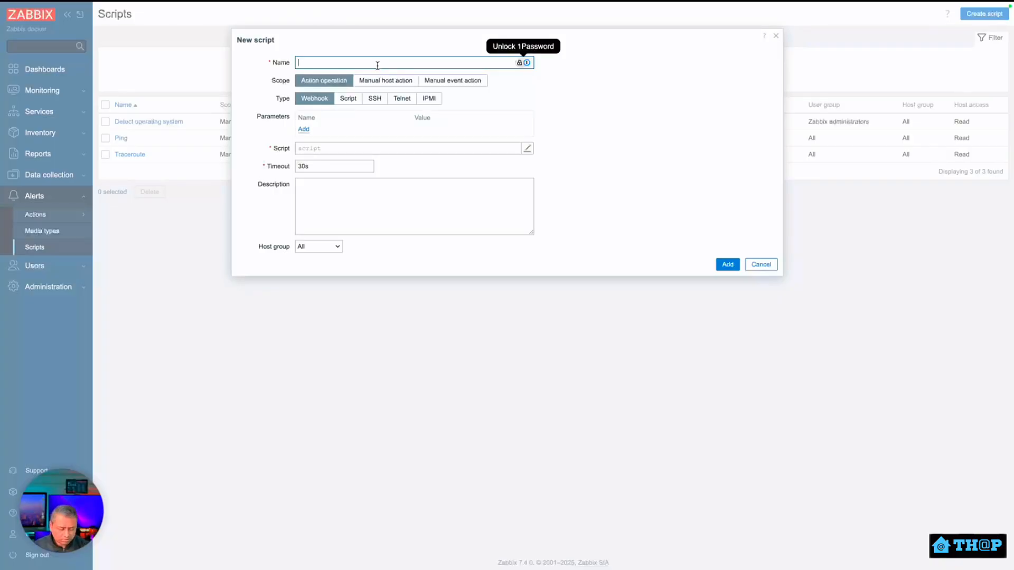
type("[PROD")
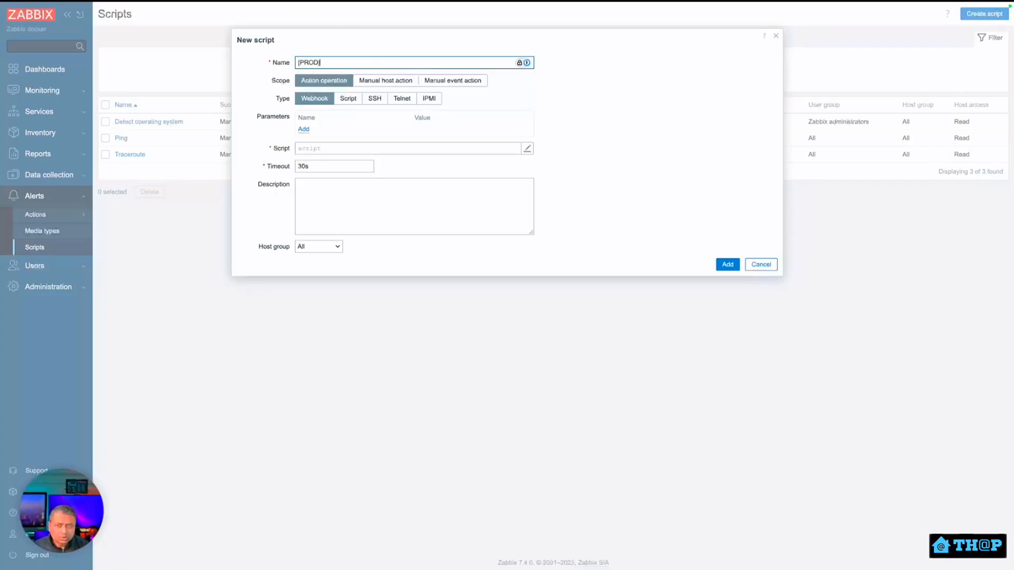
type("] Reboot")
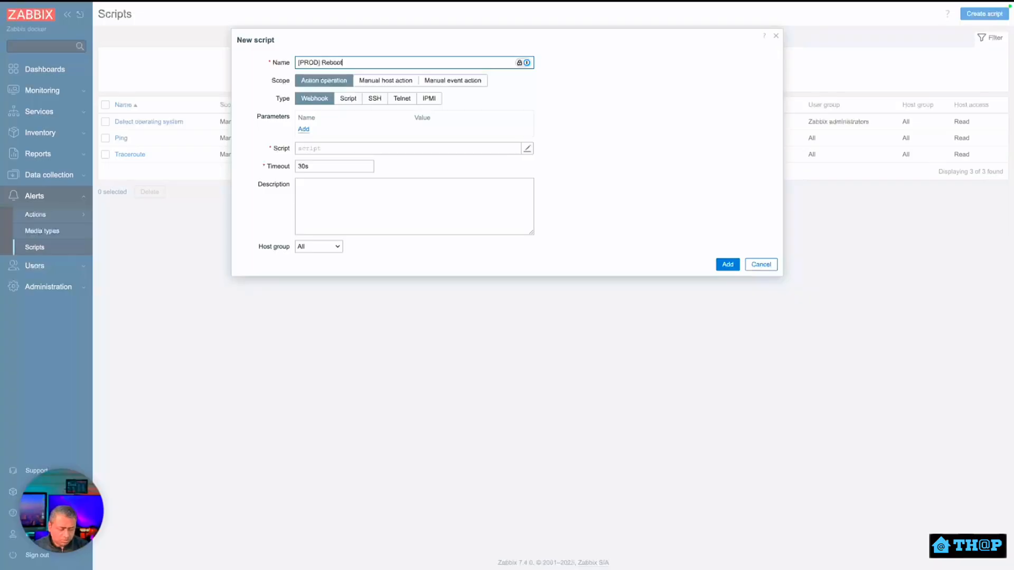
type(" HA server")
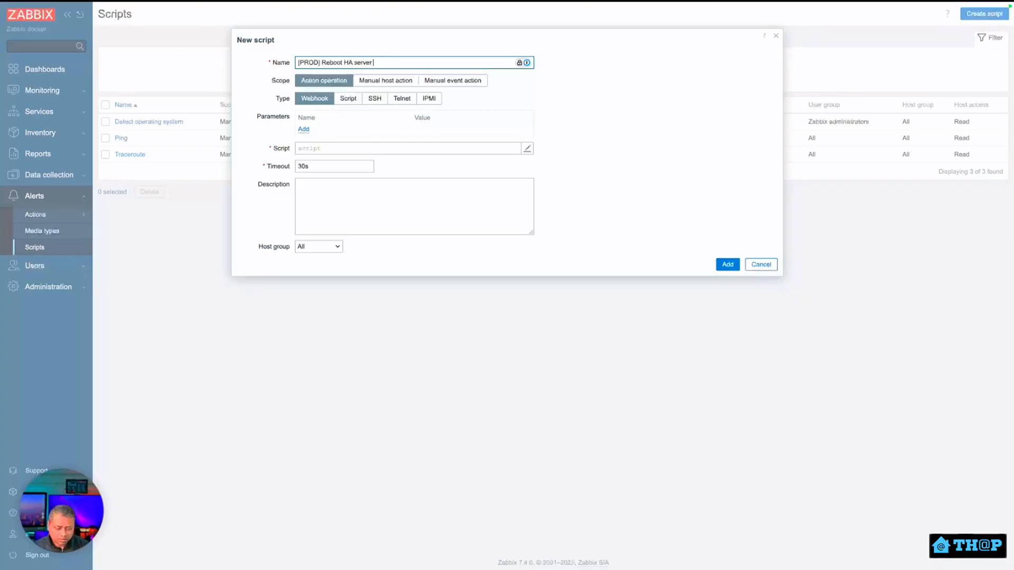
type(" if stopped")
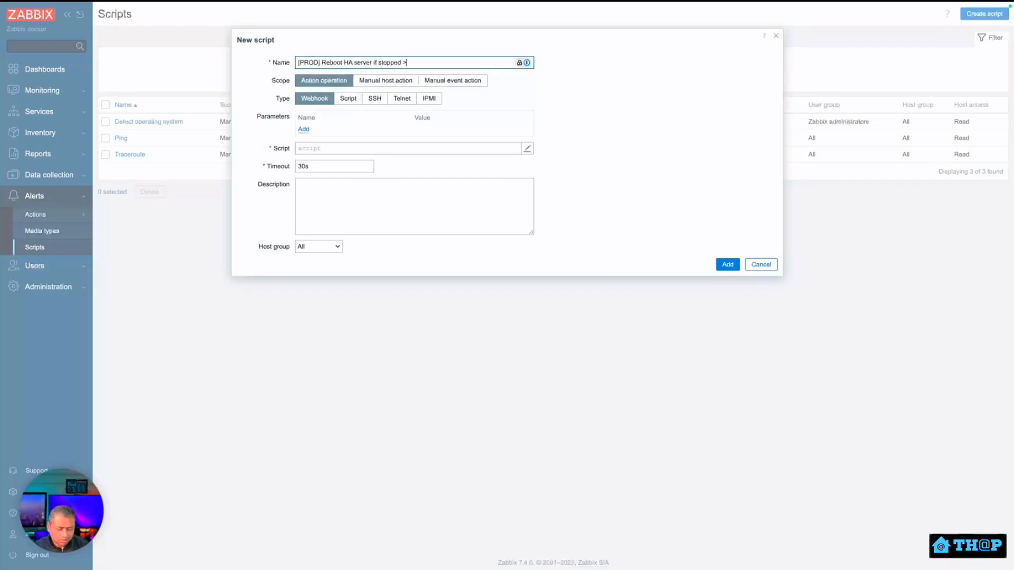
type(" > 15min")
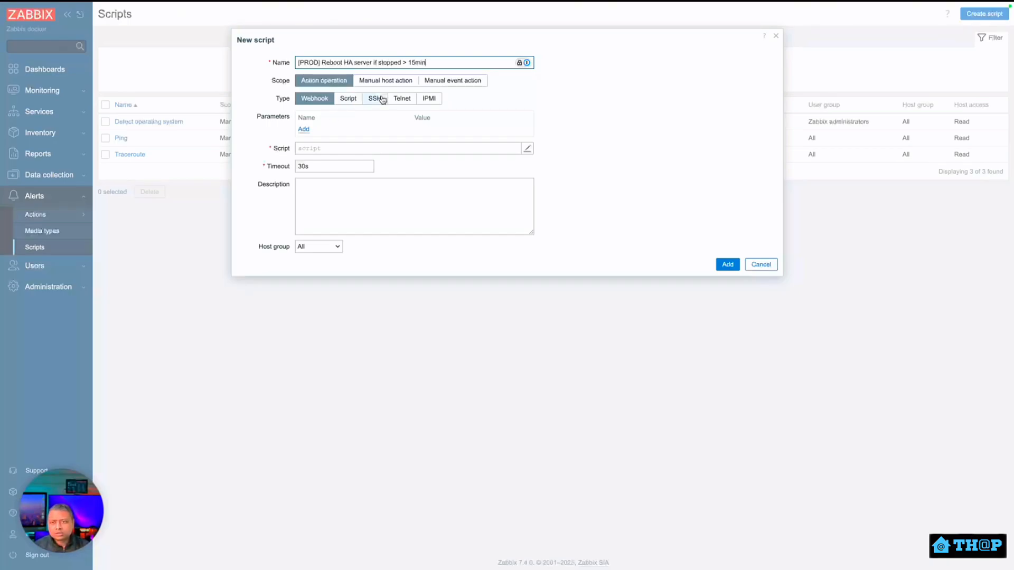
left_click(348, 99)
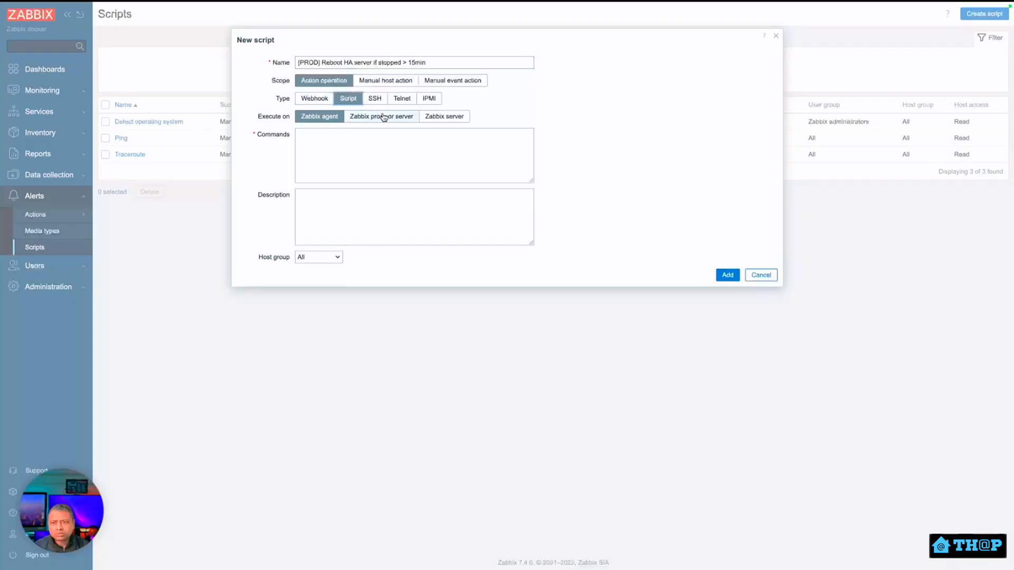
Set the script's Execute on option to Zabbix proxy or server.
left_click(375, 121)
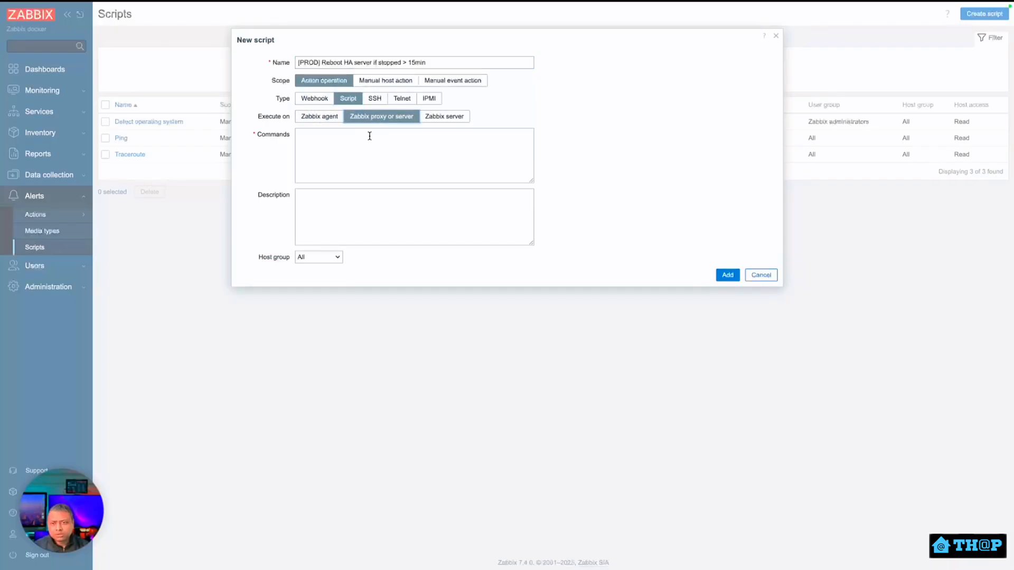
left_click(431, 120)
left_click(370, 121)
left_click(439, 120)
left_click(403, 119)
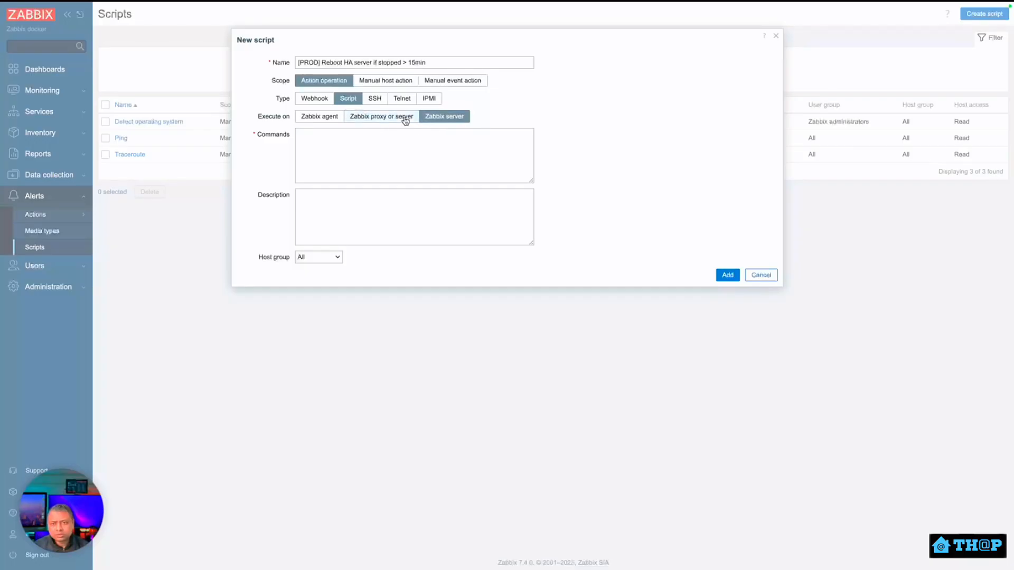
left_click(392, 148)
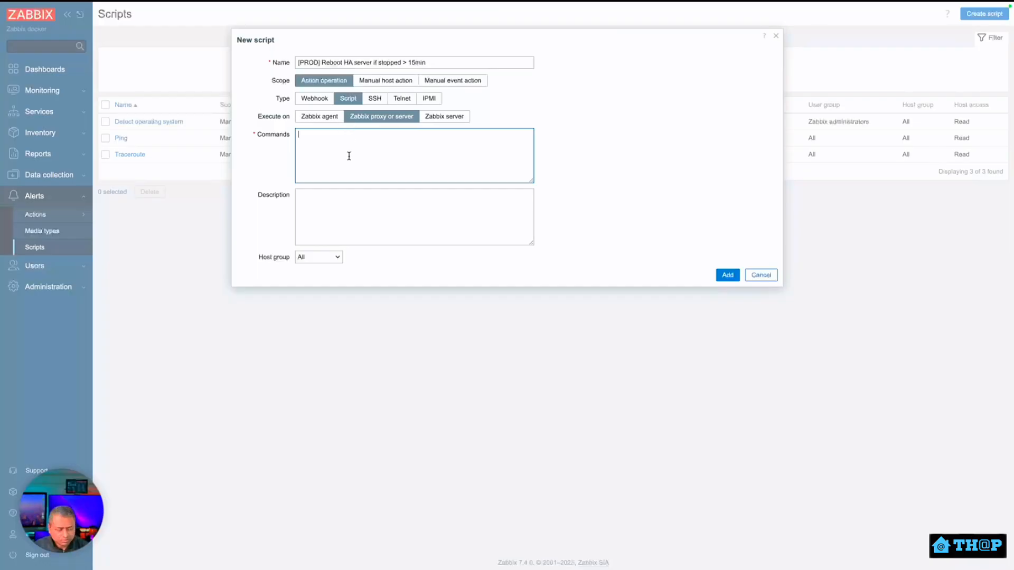
Paste the curl POST to /api2/json/nodes/proxmox01/qemu/100/status/start as Commands, review, and add the script.
key("ctrl+v")
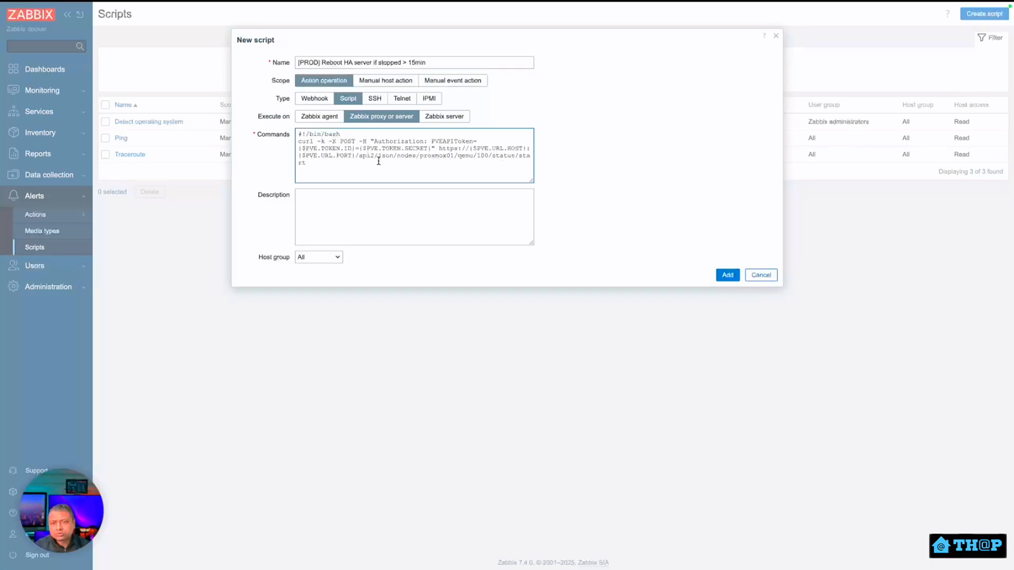
left_click_drag(363, 162, 294, 138)
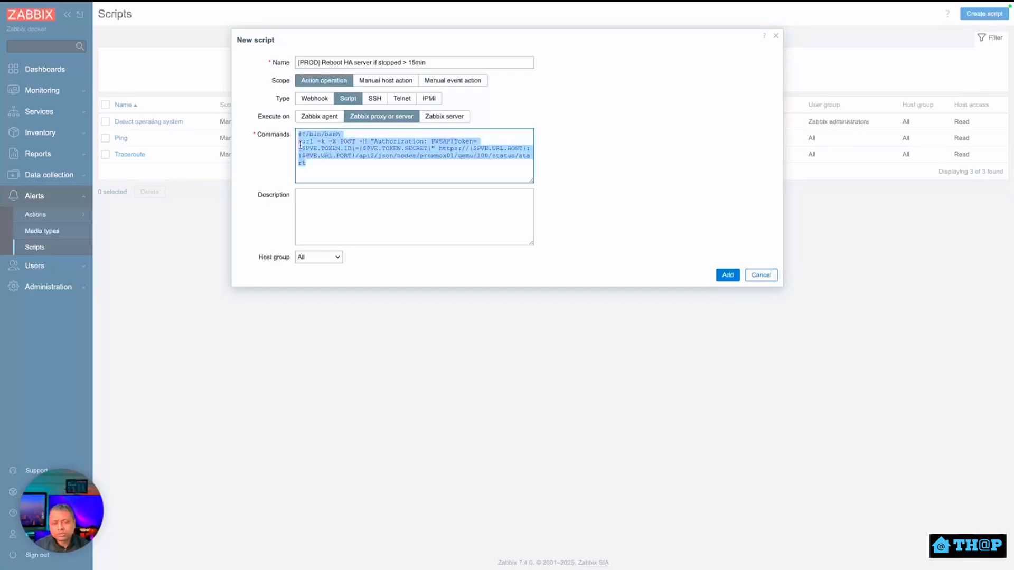
left_click(308, 153)
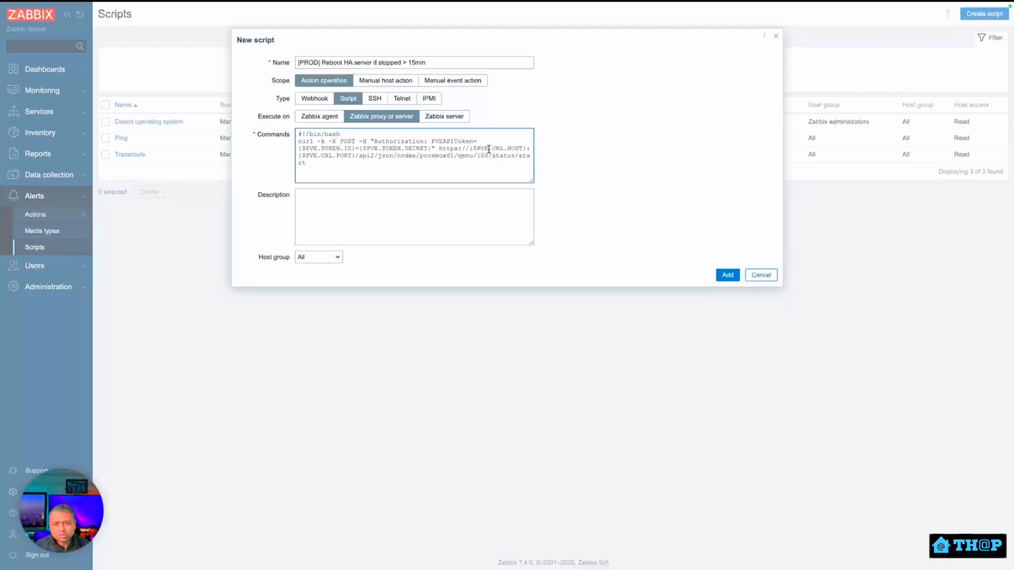
double_click(345, 149)
left_click(360, 154)
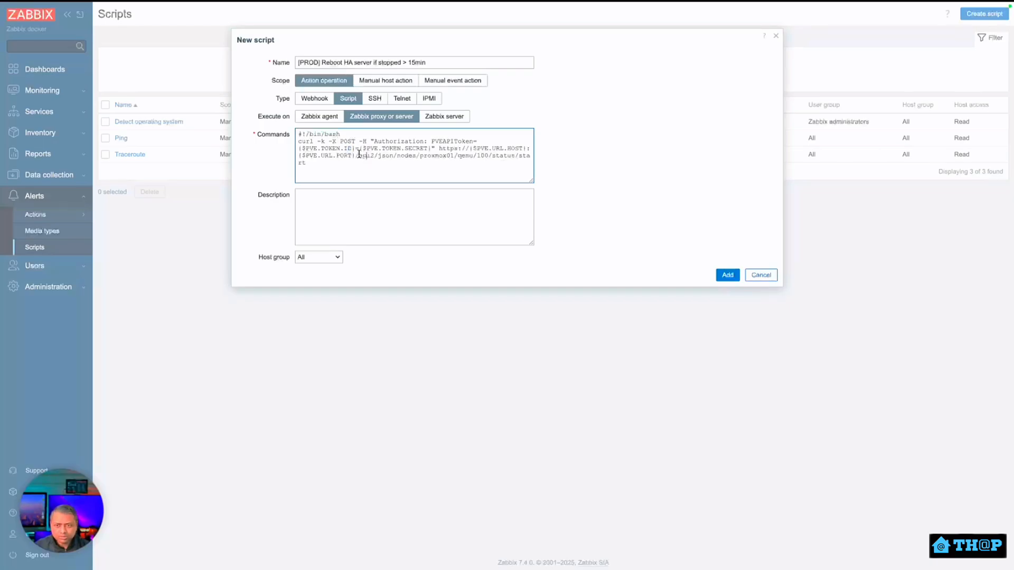
left_click(415, 155)
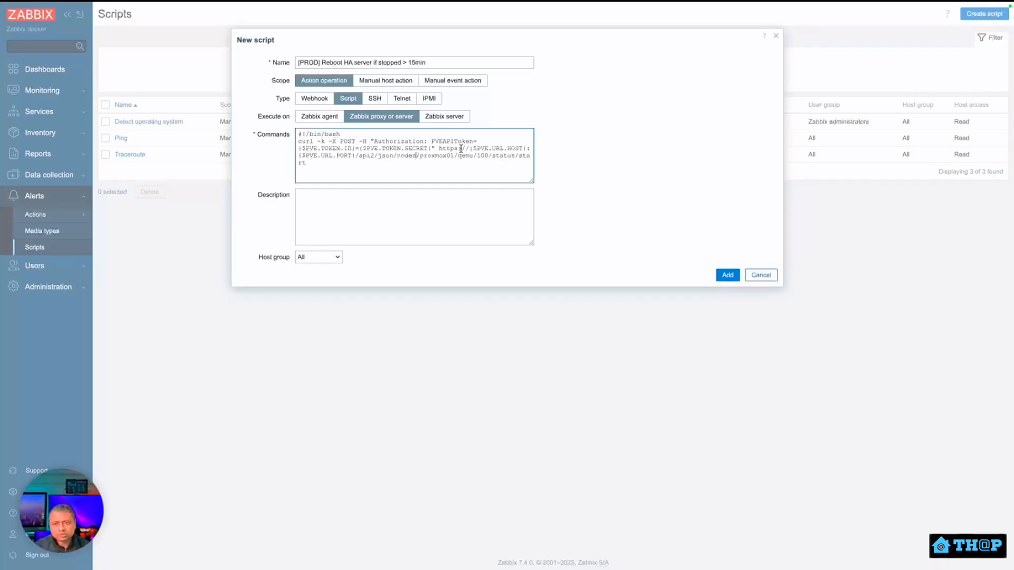
left_click(375, 158)
key("ctrl+a")
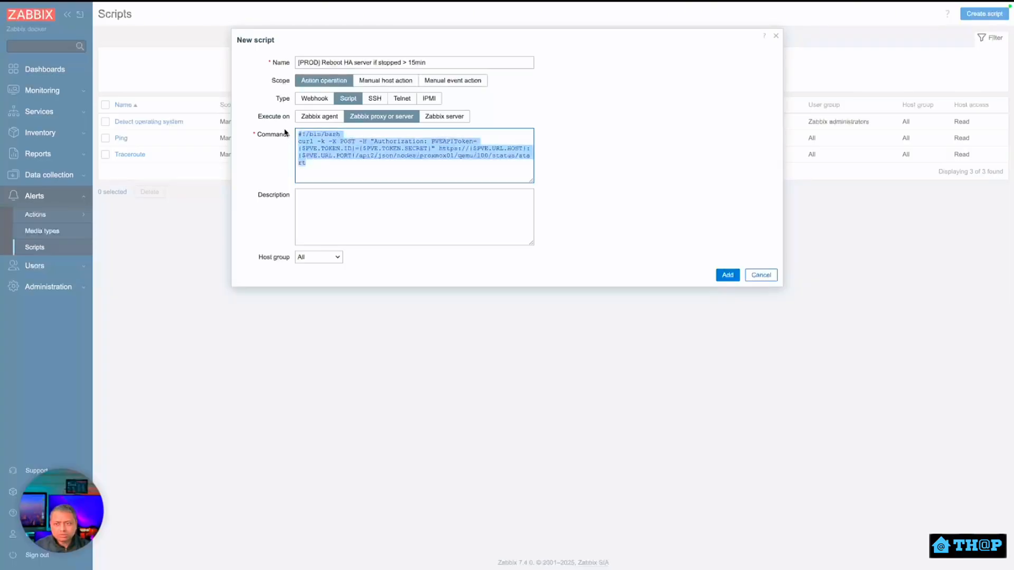
left_click(370, 163)
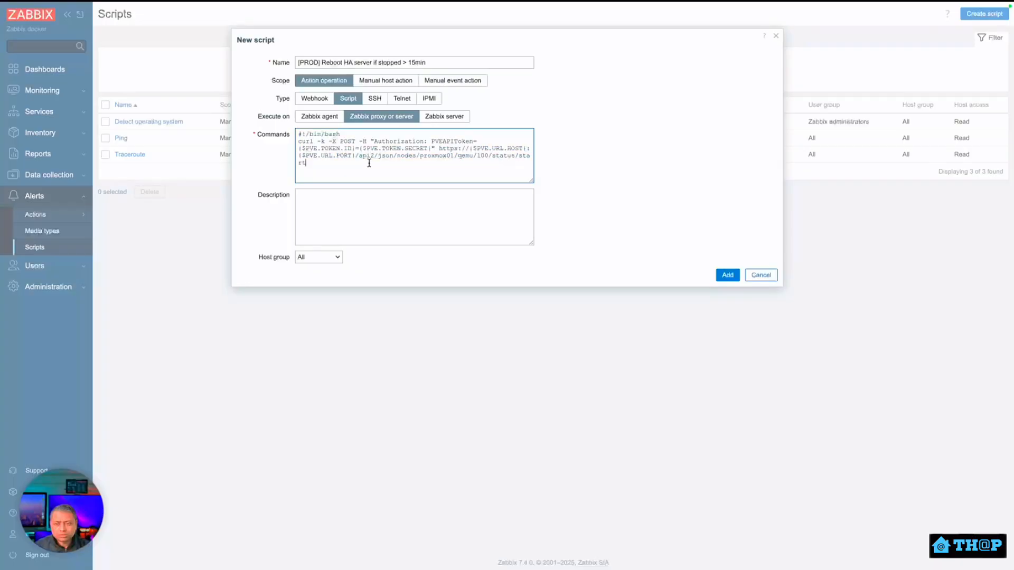
left_click_drag(369, 163, 290, 138)
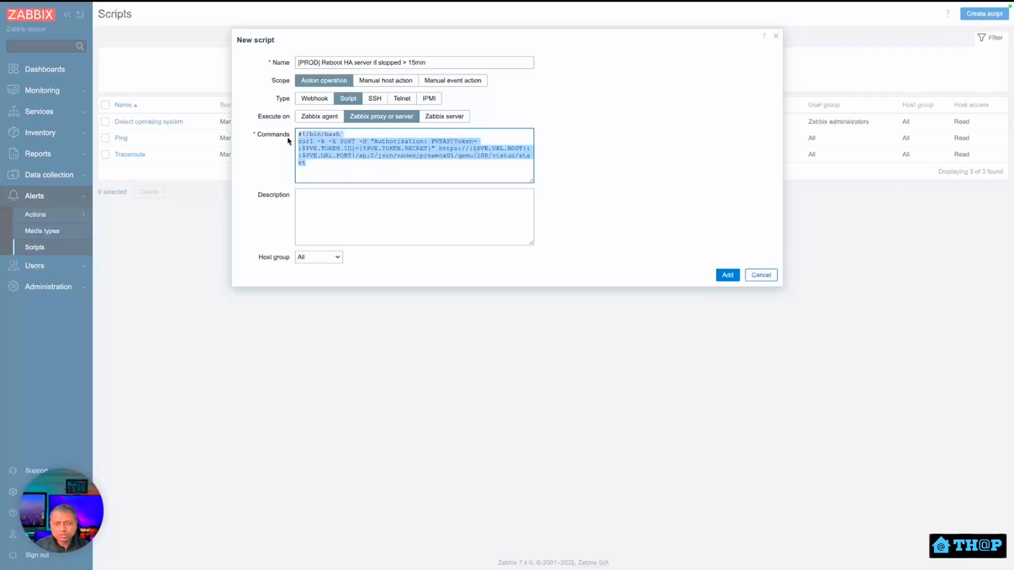
left_click(326, 163)
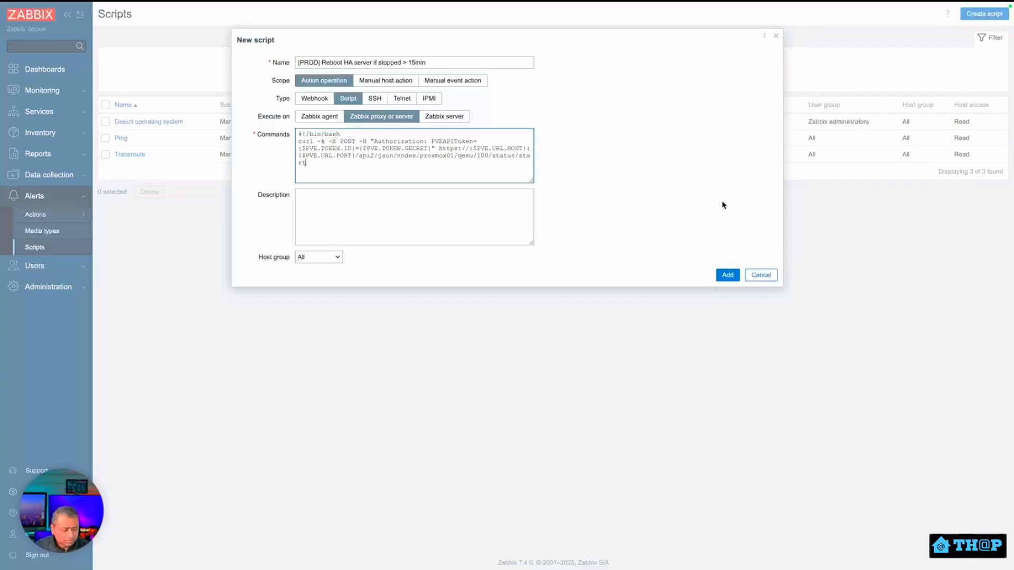
left_click(728, 275)
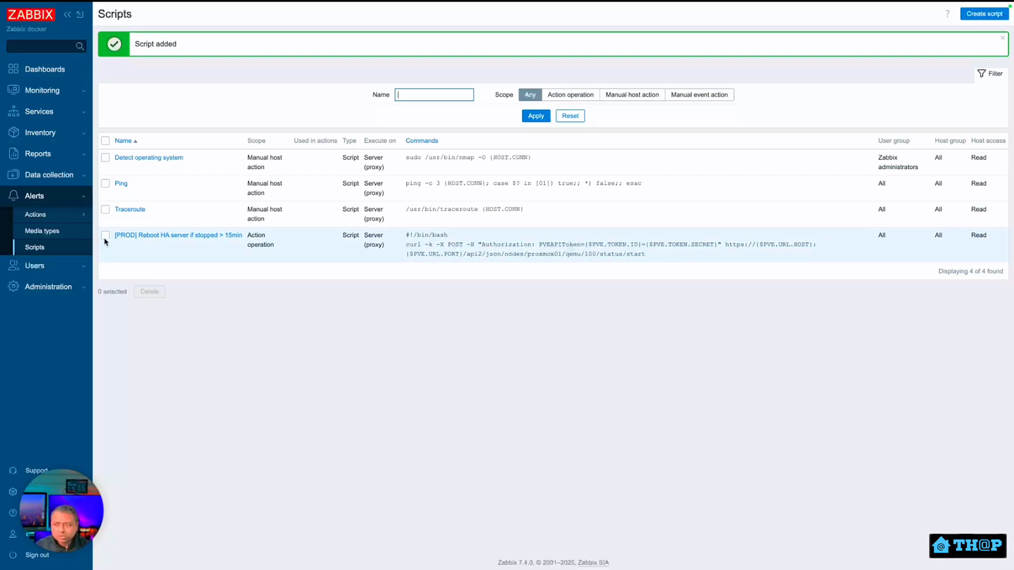
Go to Alerts > Actions > Trigger actions to list the Monitor for HA Prod action.
mouse_move(82, 215)
left_click(123, 216)
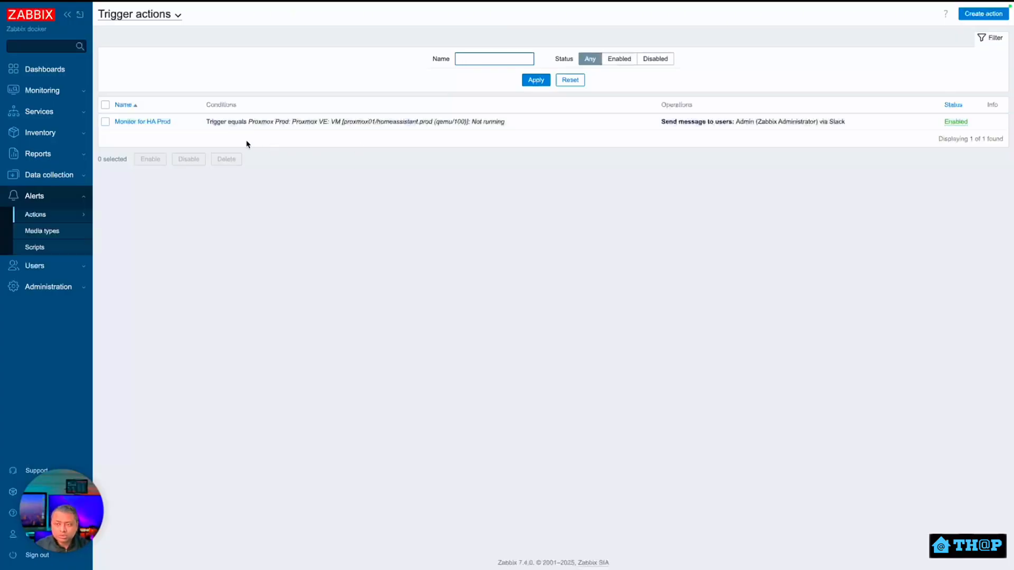
Create a new trigger action named 'Restart HA Prod if down > 15 min'.
left_click(966, 15)
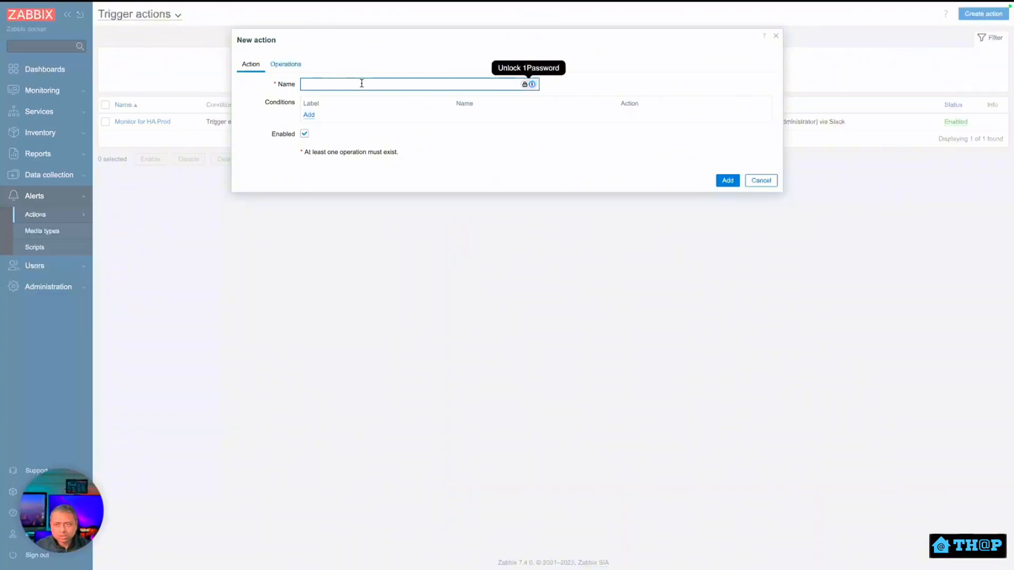
type("R")
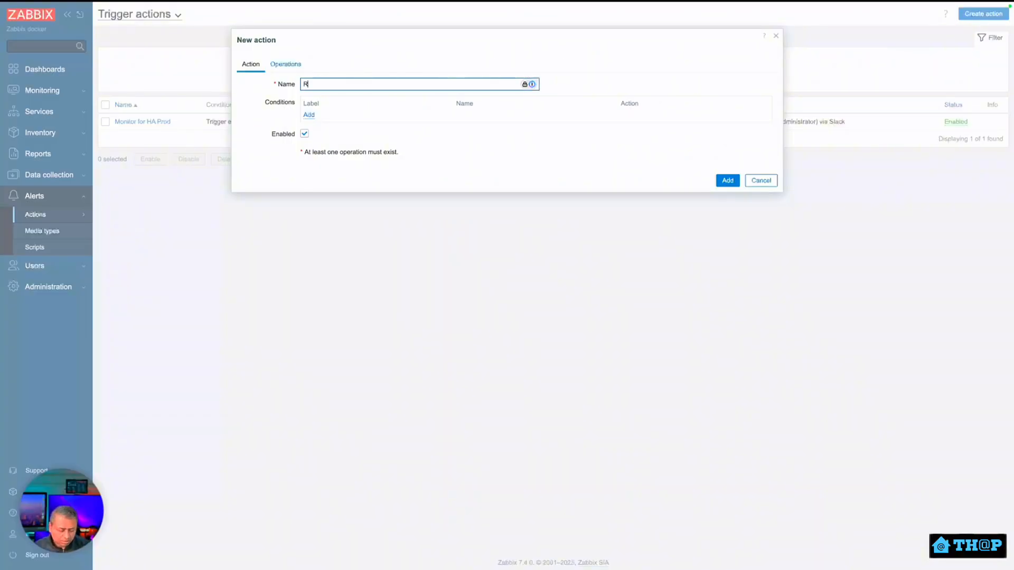
type("estart HA Prod if down")
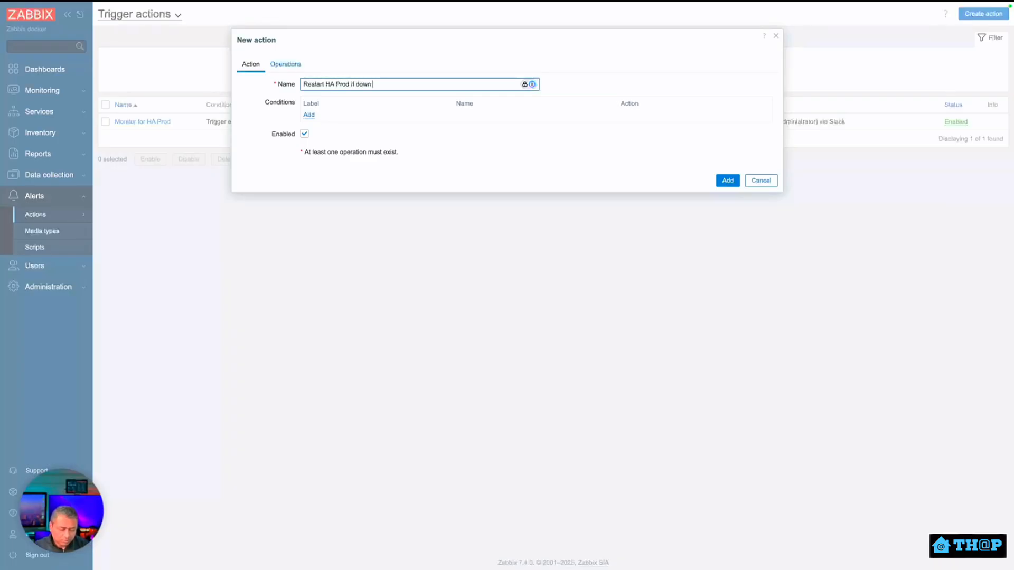
type(" > 15 ")
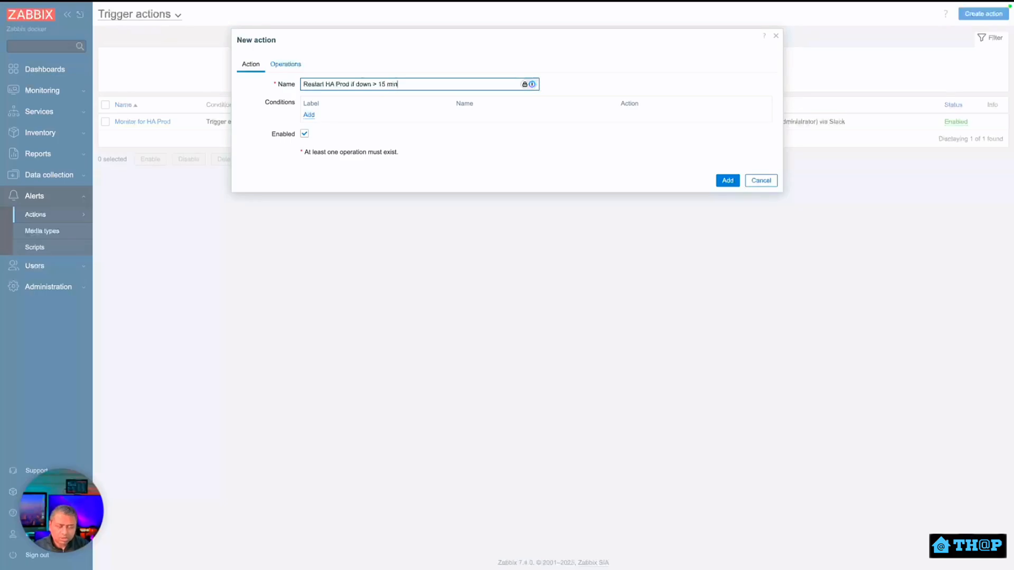
type("min")
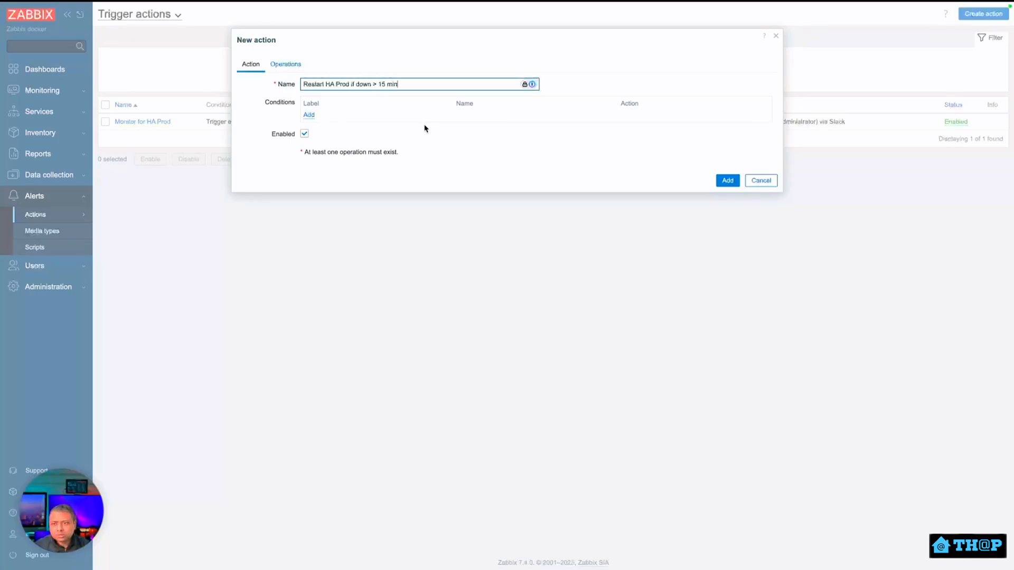
Add a Trigger condition for the homeassistant.prod VM (qemu/100) Not running trigger on Proxmox Prod.
left_click(309, 116)
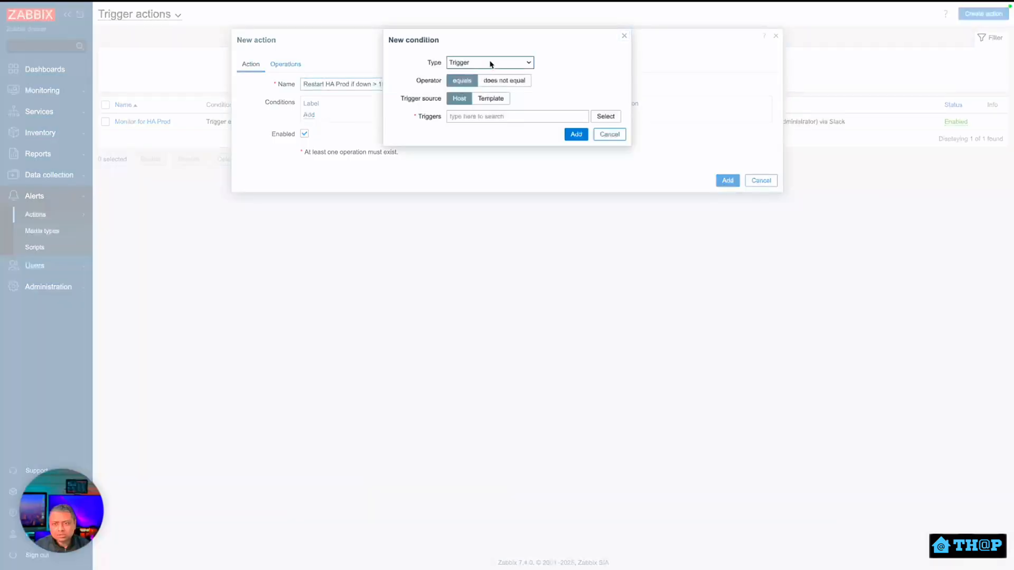
left_click(494, 62)
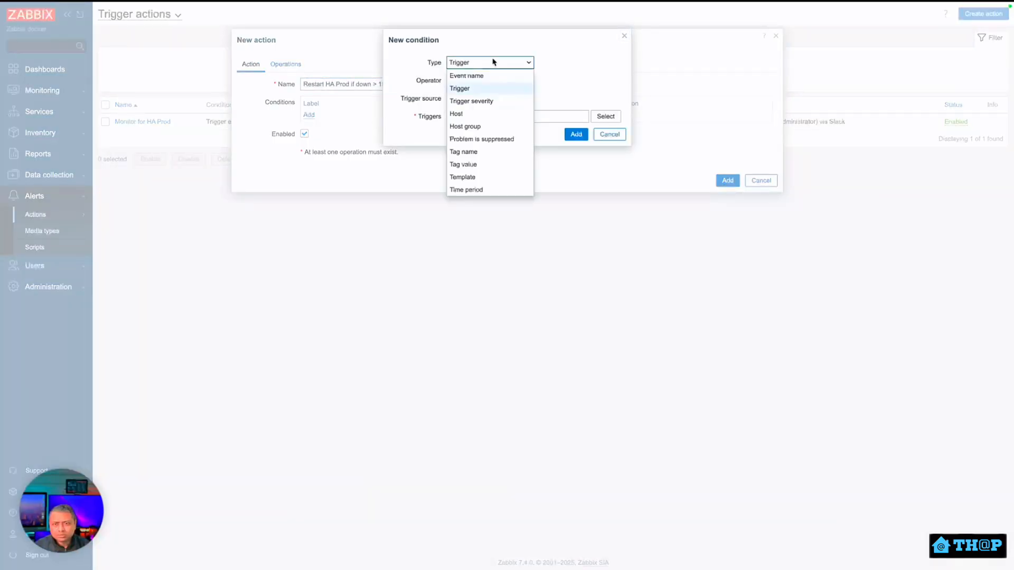
left_click(487, 115)
left_click(498, 102)
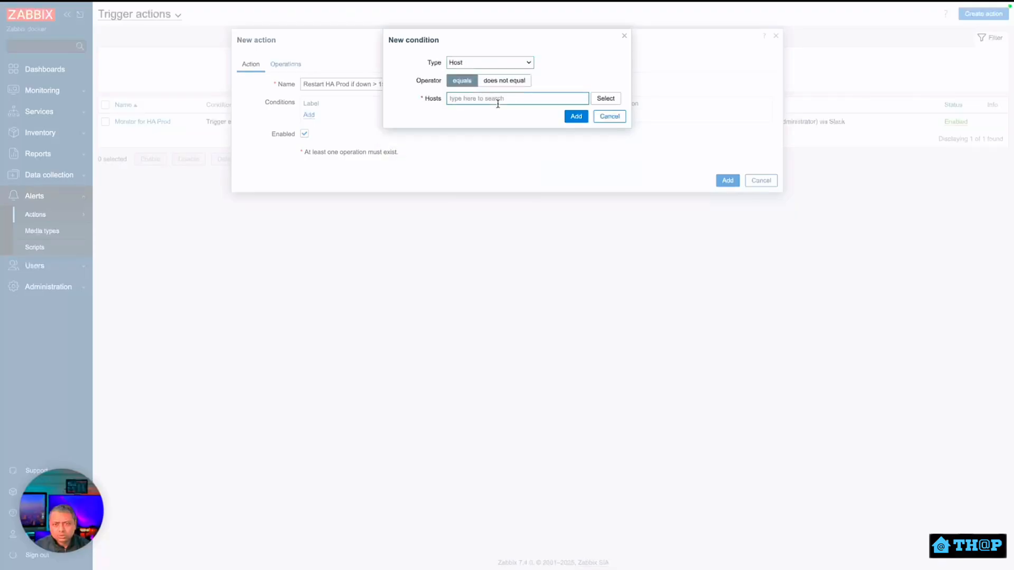
type("homea")
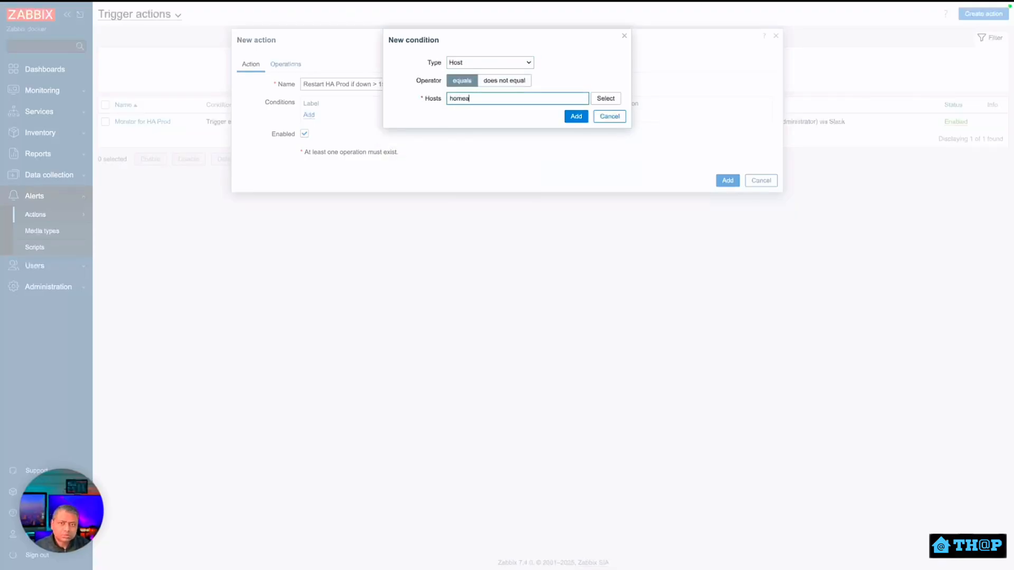
type("s")
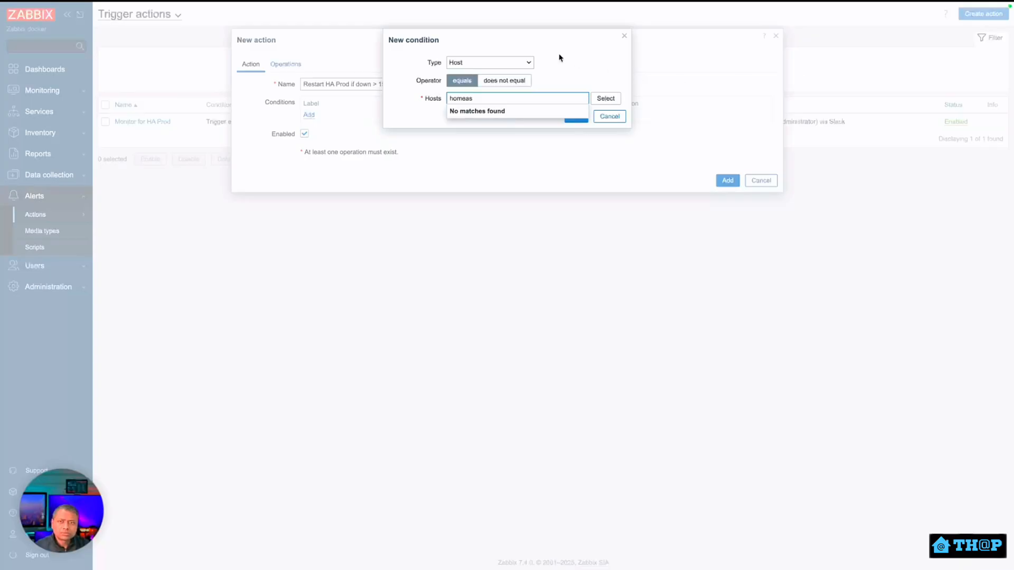
left_click(540, 69)
left_click(528, 64)
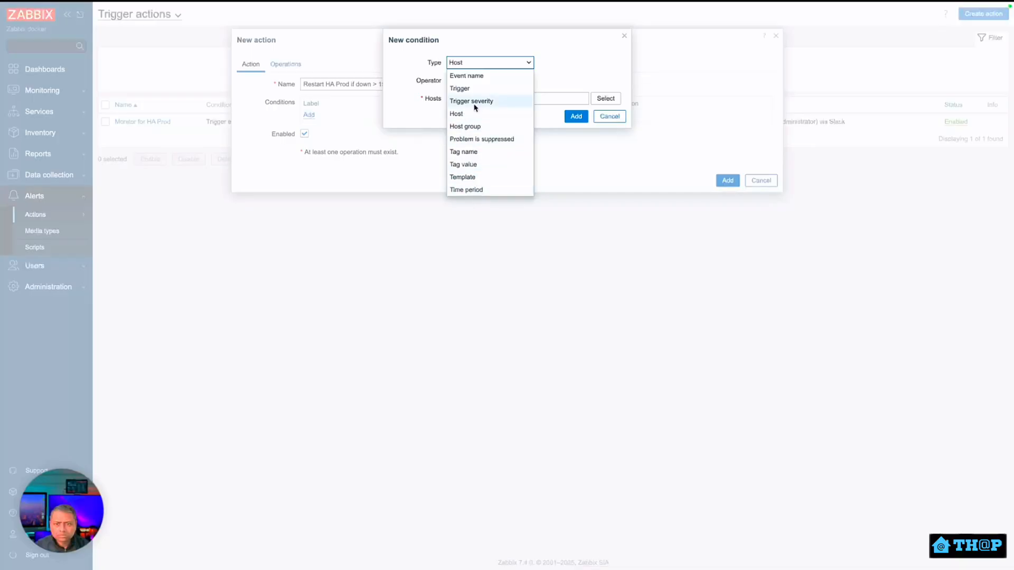
left_click(475, 89)
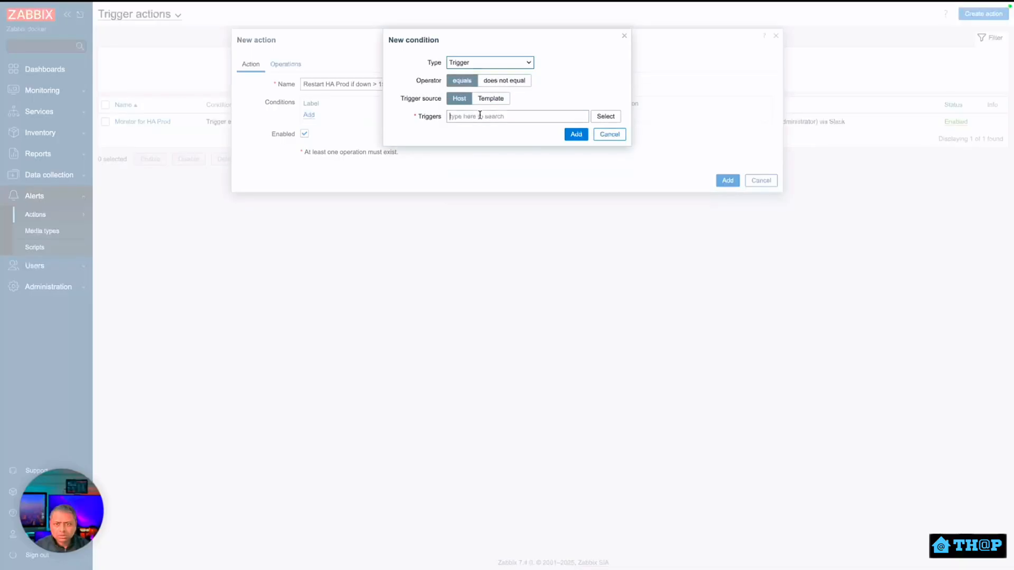
left_click(480, 115)
type("homeass")
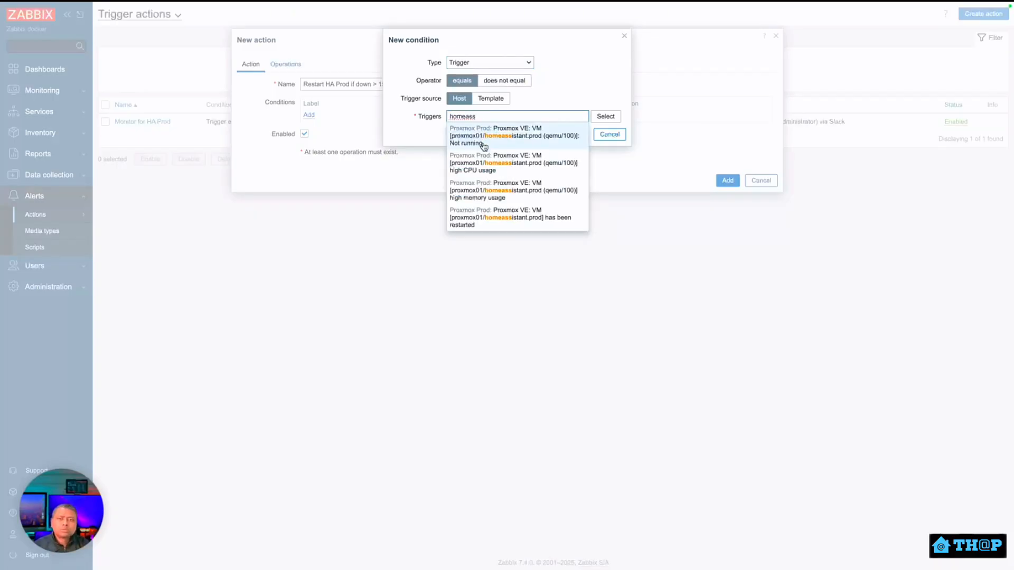
left_click(483, 140)
left_click(576, 144)
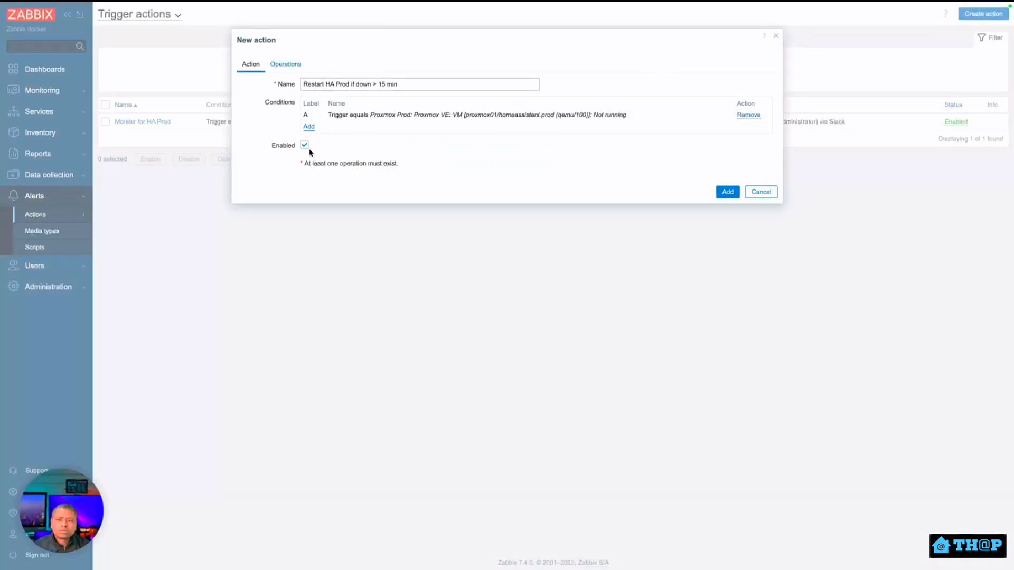
On the Operations tab, replace the 1h default step duration with 15m.
left_click(295, 71)
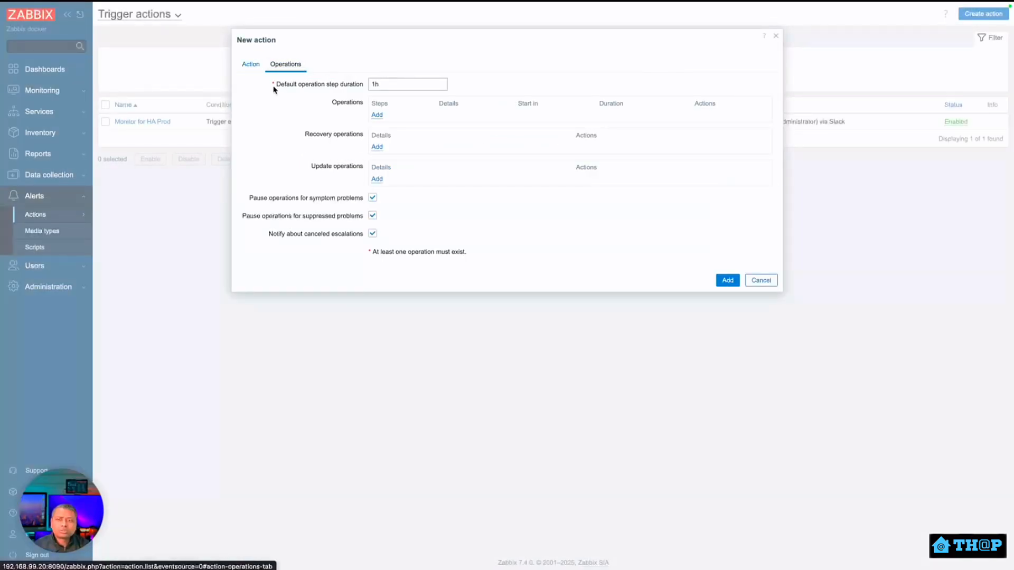
left_click_drag(384, 85, 372, 86)
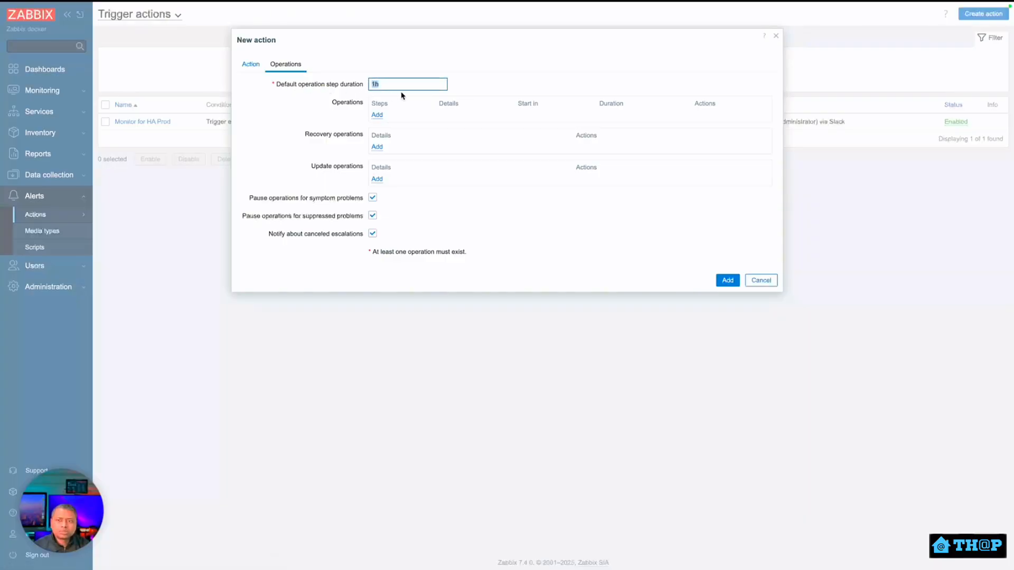
type("15m")
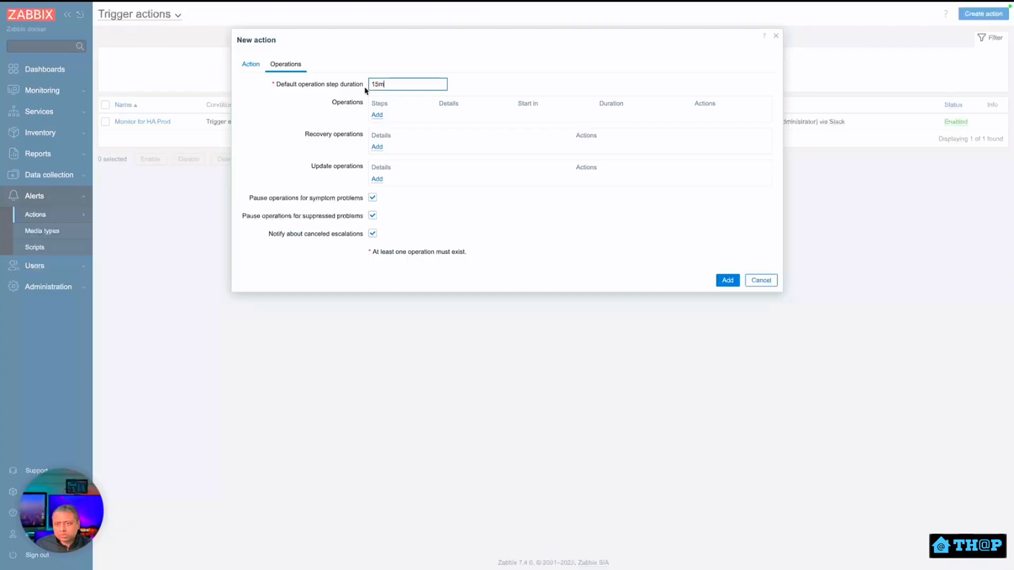
left_click_drag(377, 86, 362, 87)
left_click(395, 86)
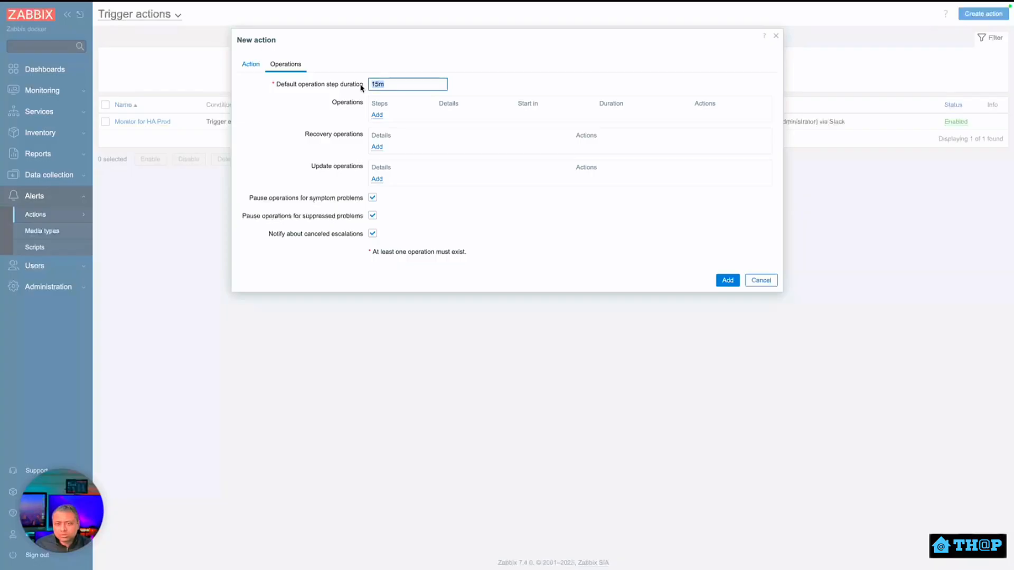
Add an operation running the [PROD] Reboot HA server if stopped > 15min script on Proxmox Prod.
left_click(377, 117)
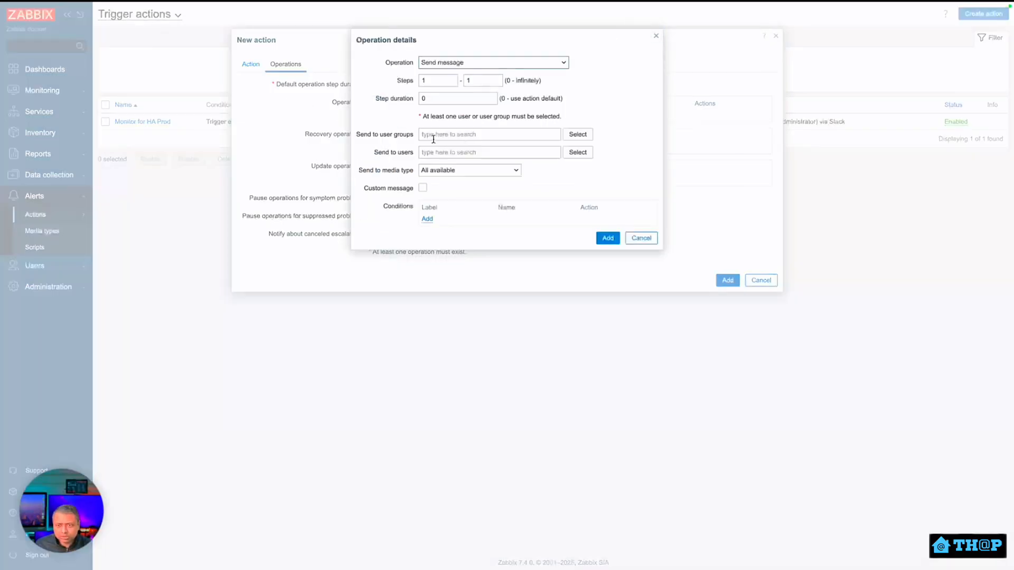
left_click(472, 68)
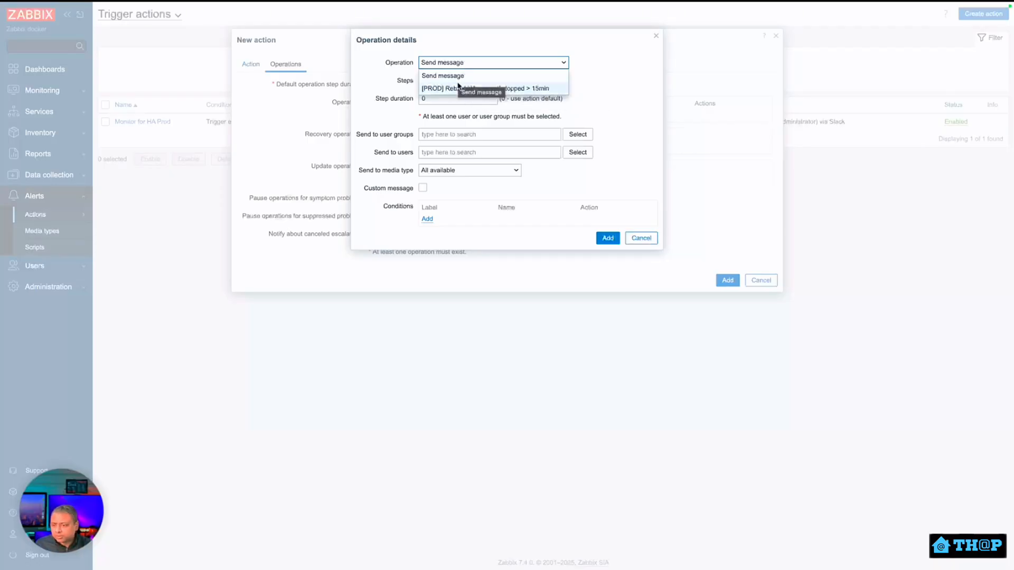
left_click(458, 88)
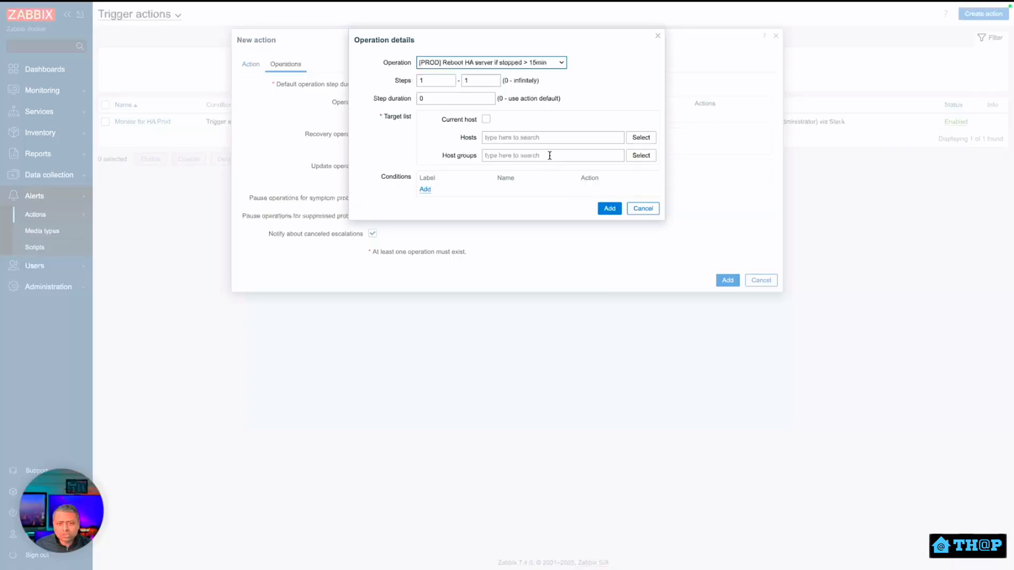
left_click(556, 138)
type("proxm")
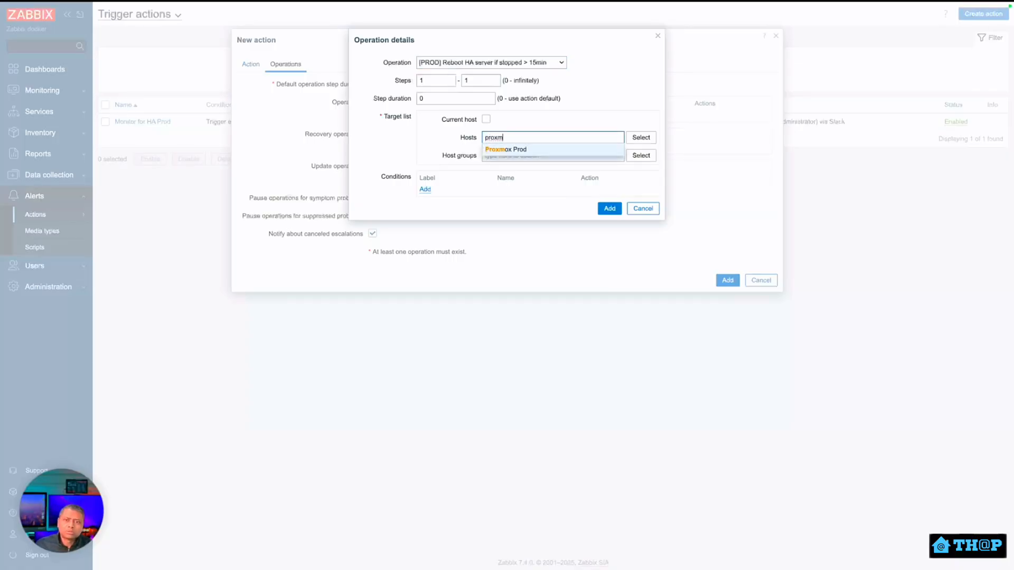
left_click(556, 152)
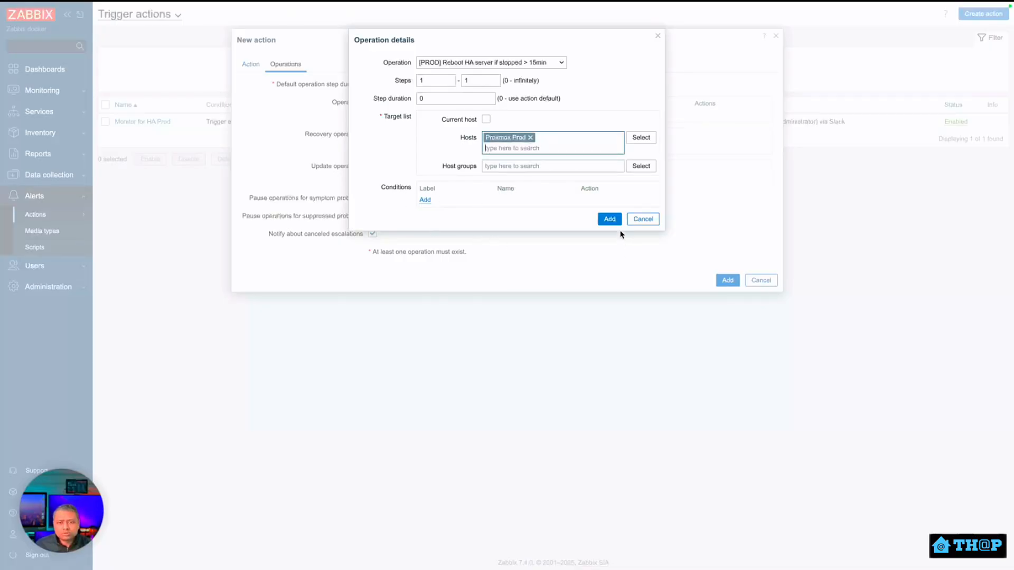
left_click(610, 219)
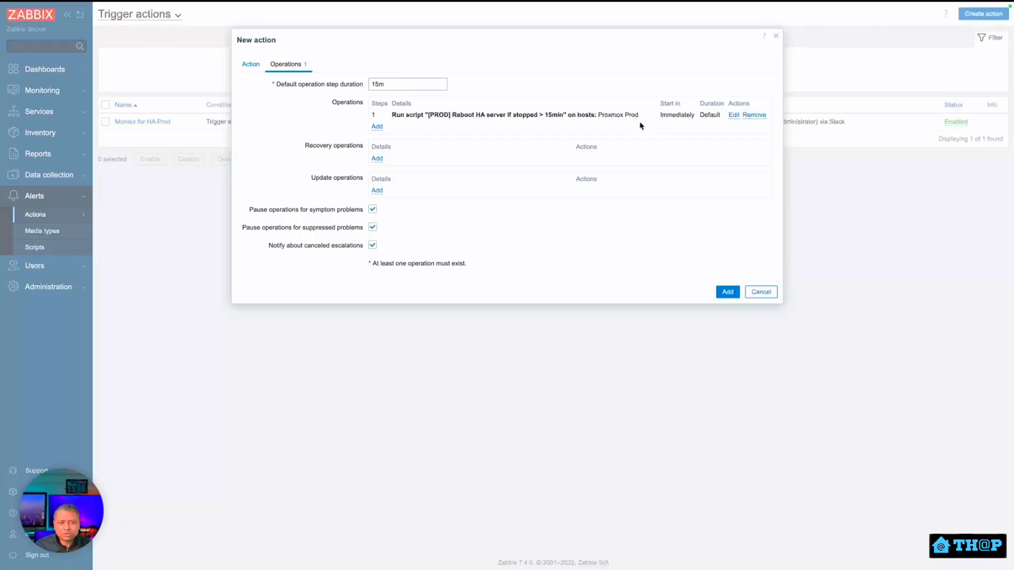
Check the 15m step duration and save the new action.
left_click_drag(371, 86, 384, 85)
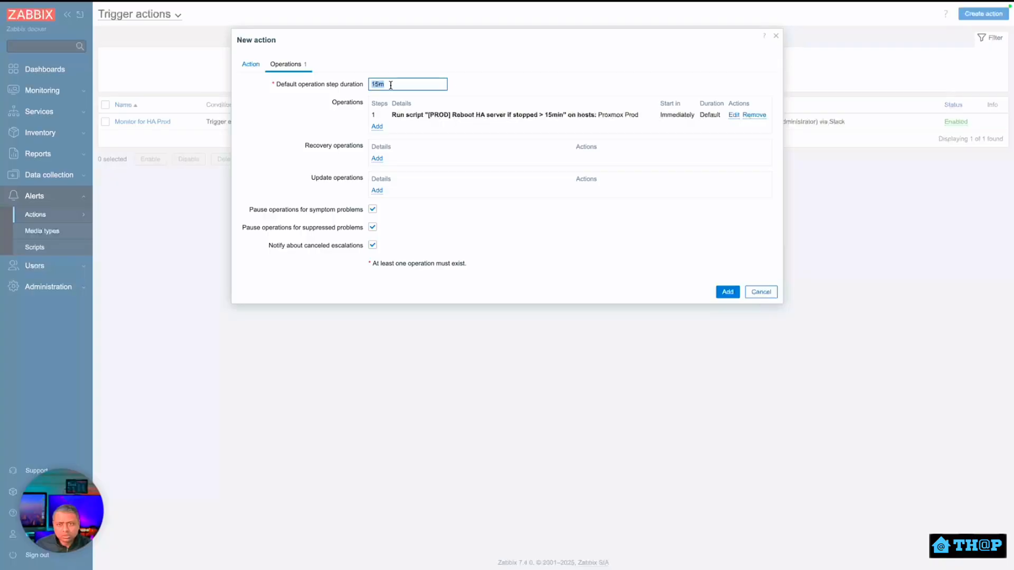
left_click(541, 89)
left_click(728, 292)
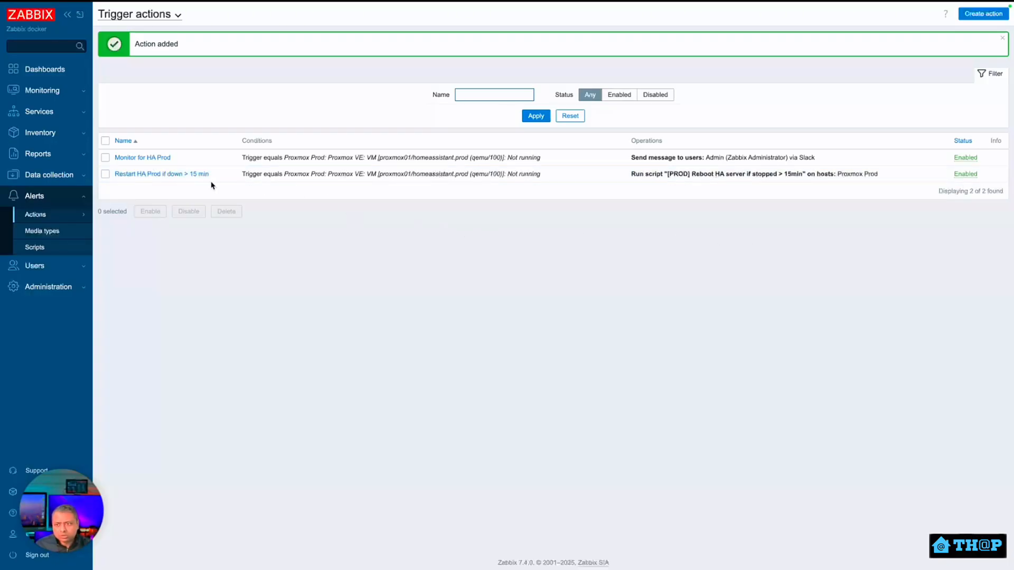
Edit the Restart HA Prod action's step duration from 15m to 1m and update it.
left_click(169, 177)
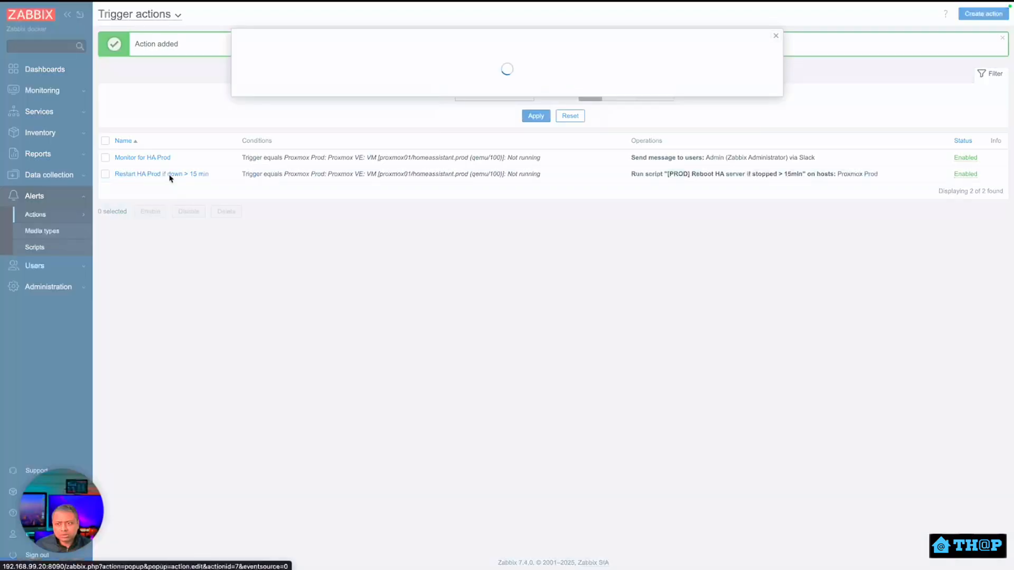
left_click(280, 66)
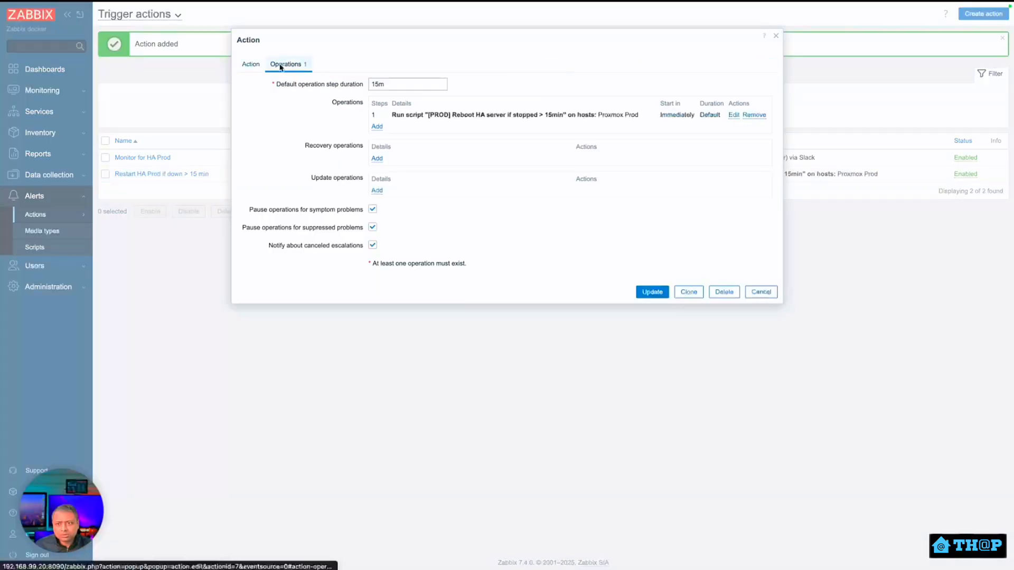
left_click(378, 85)
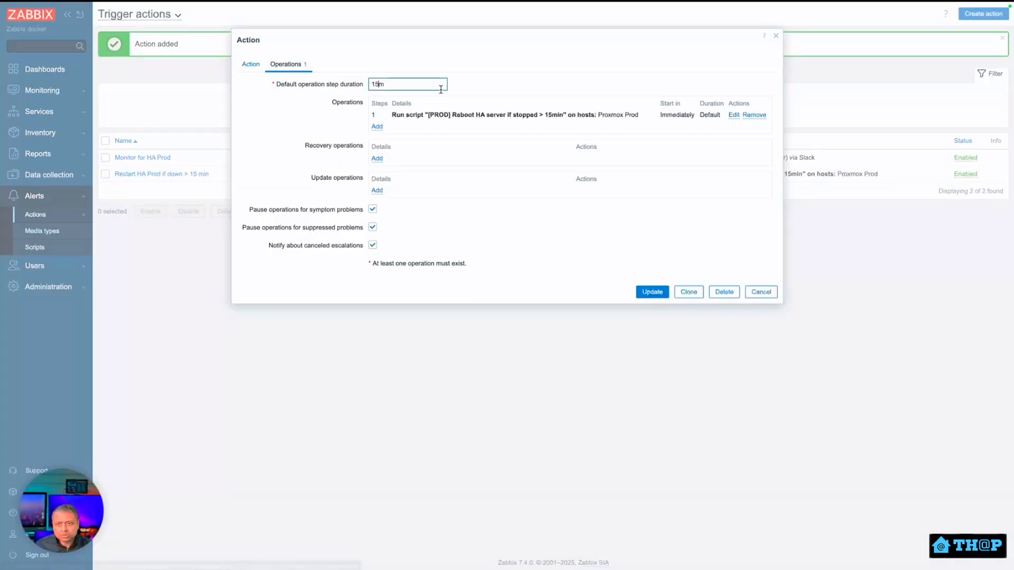
key("BackSpace")
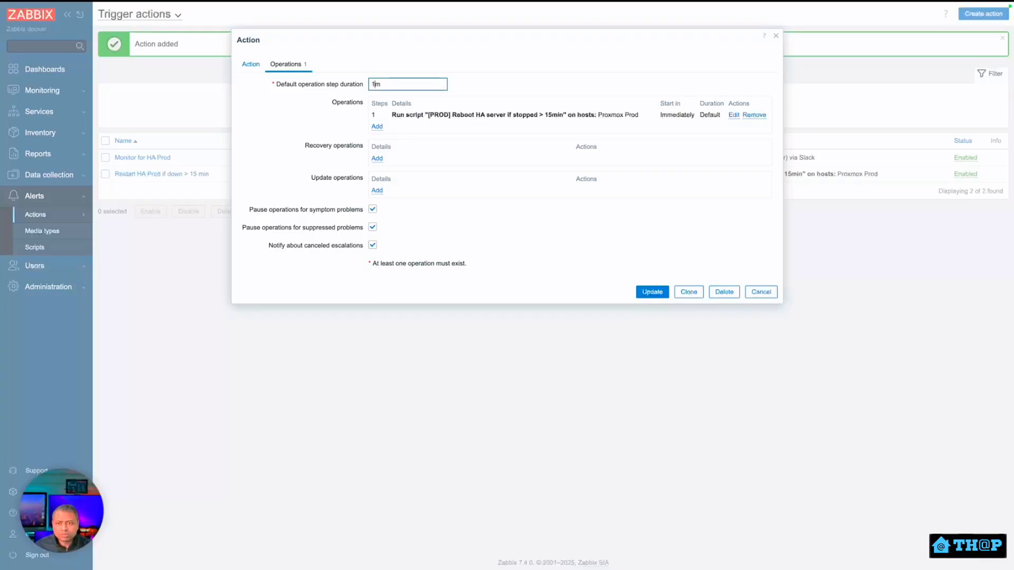
left_click(651, 292)
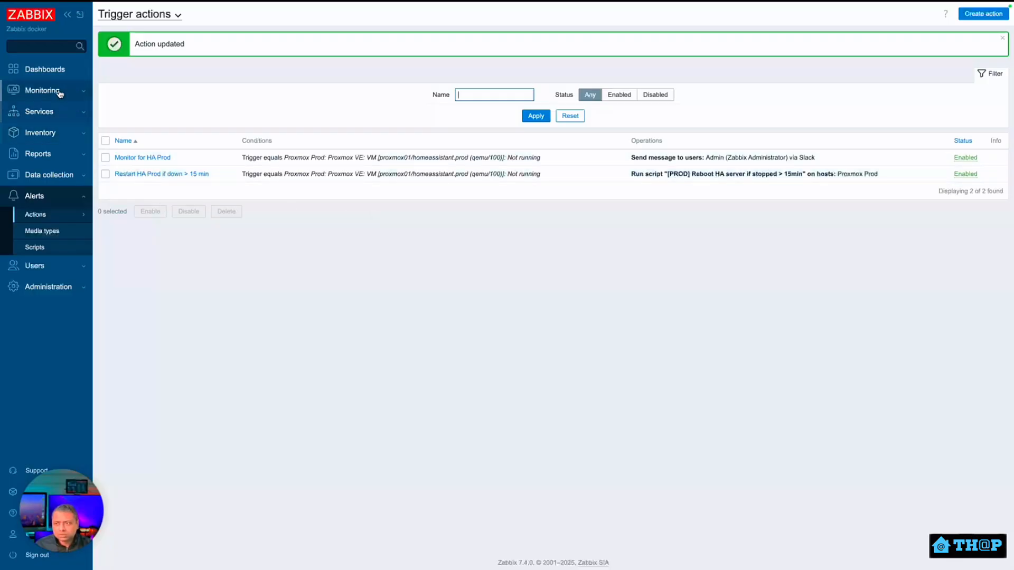
Open the Global view dashboard and show the homeassistant.prod Not running problem's action history.
left_click(62, 71)
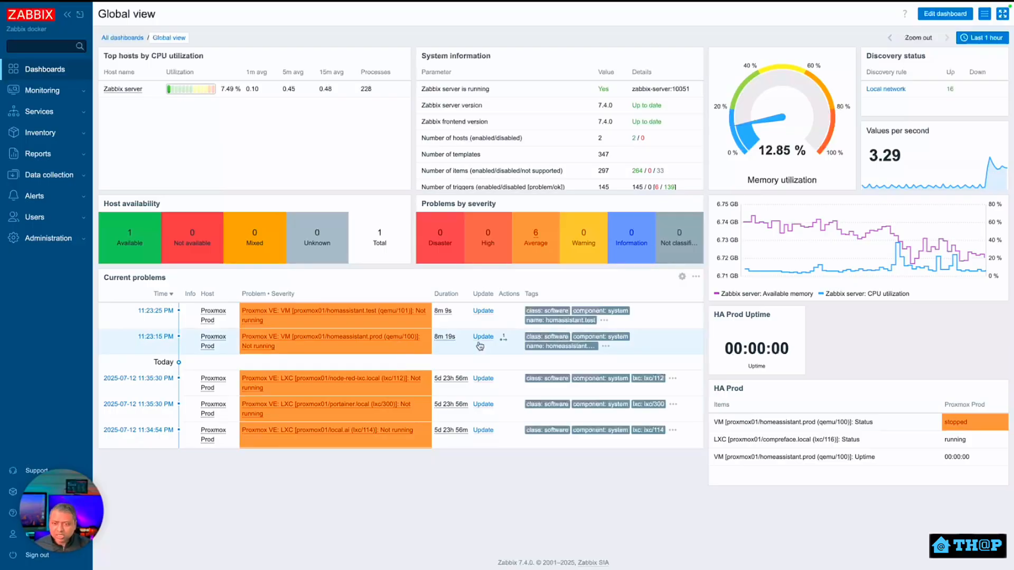
left_click(502, 340)
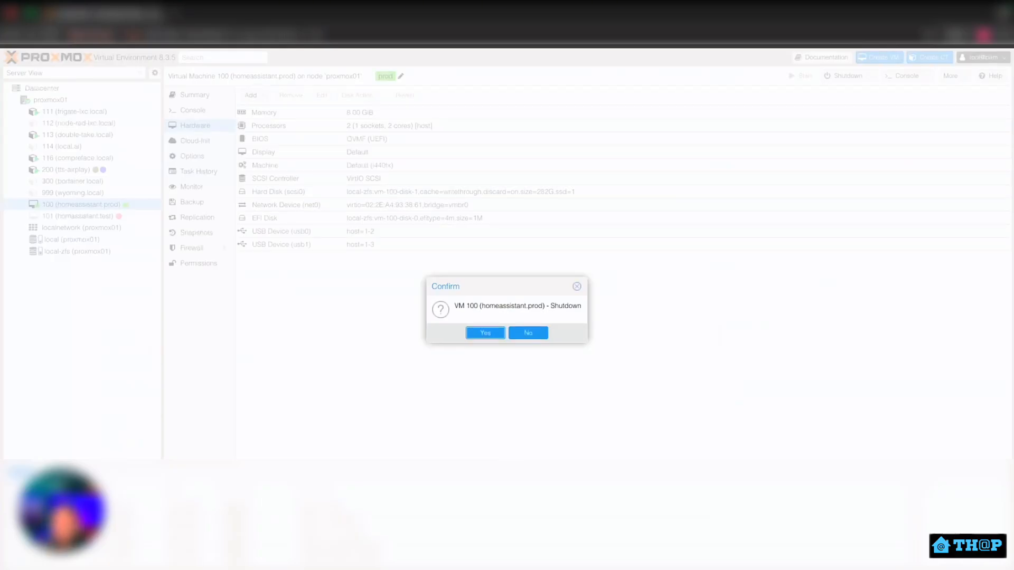
Confirm the Proxmox VE shutdown of VM 100 (homeassistant.prod).
left_click(478, 333)
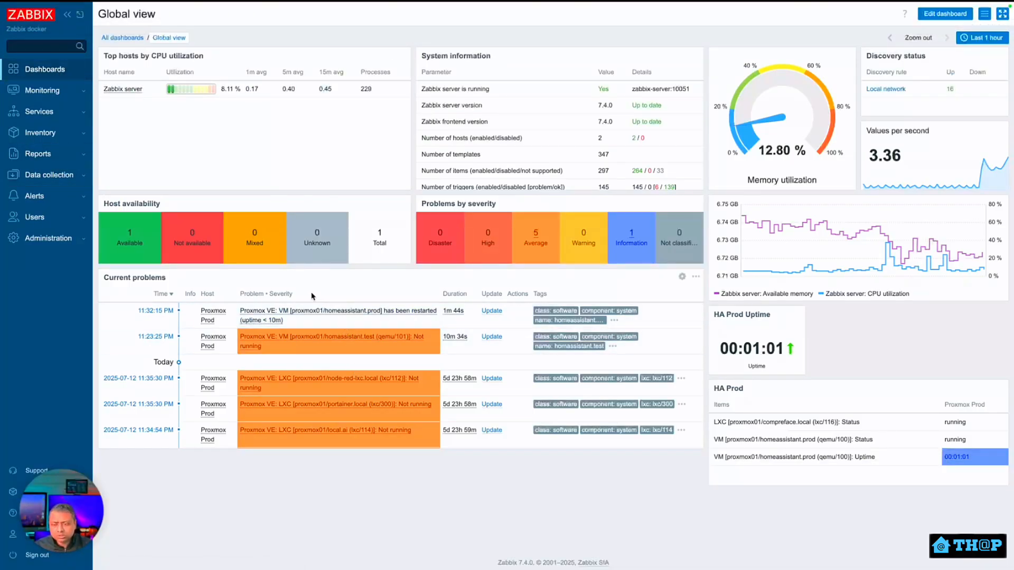
left_click(47, 73)
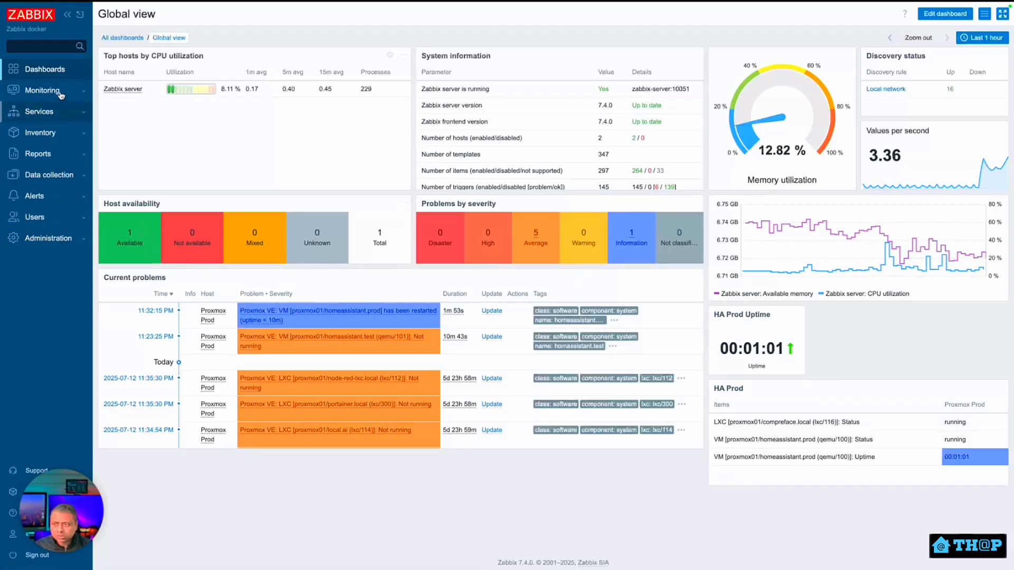
left_click(59, 71)
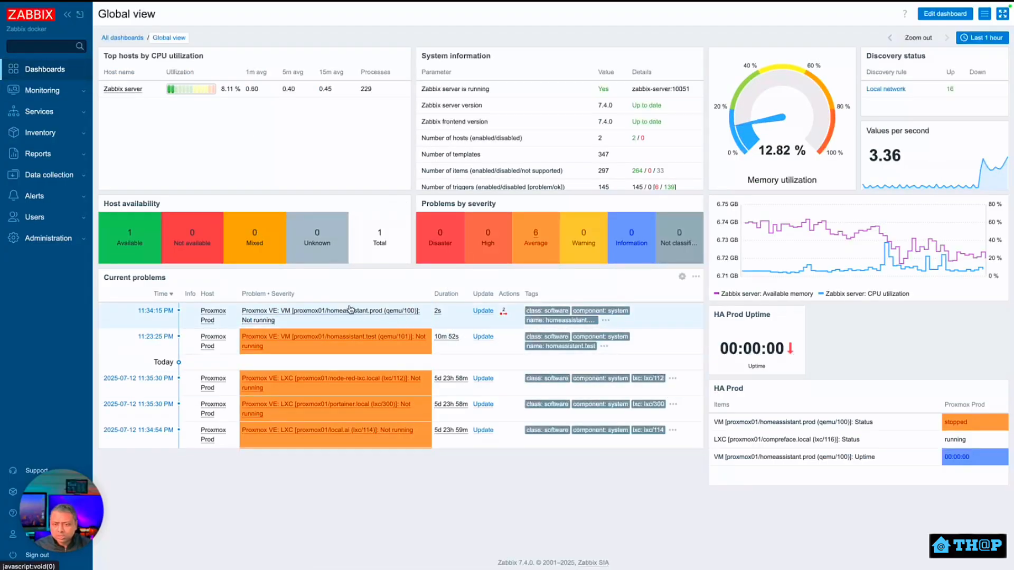
left_click(503, 315)
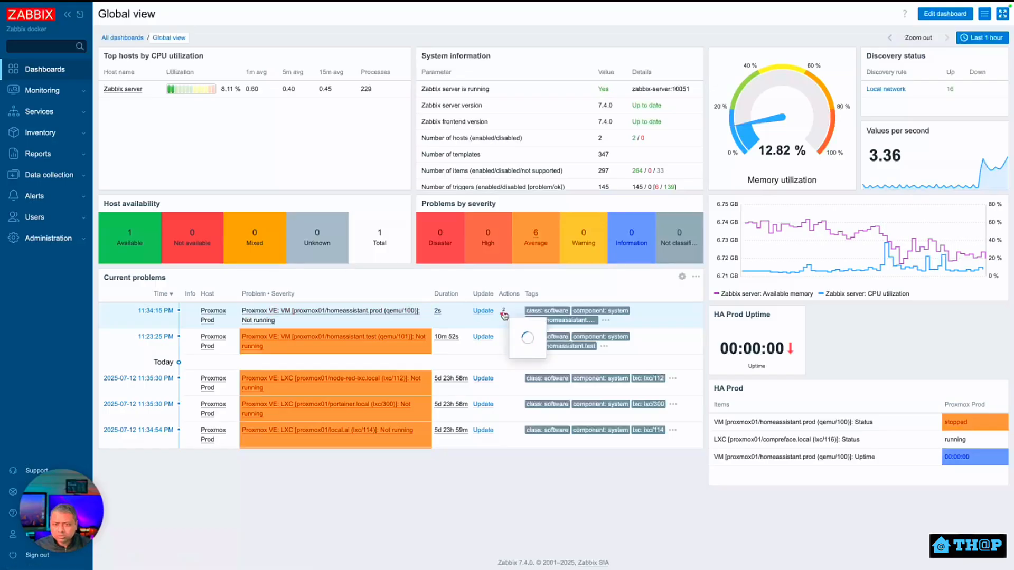
left_click(503, 314)
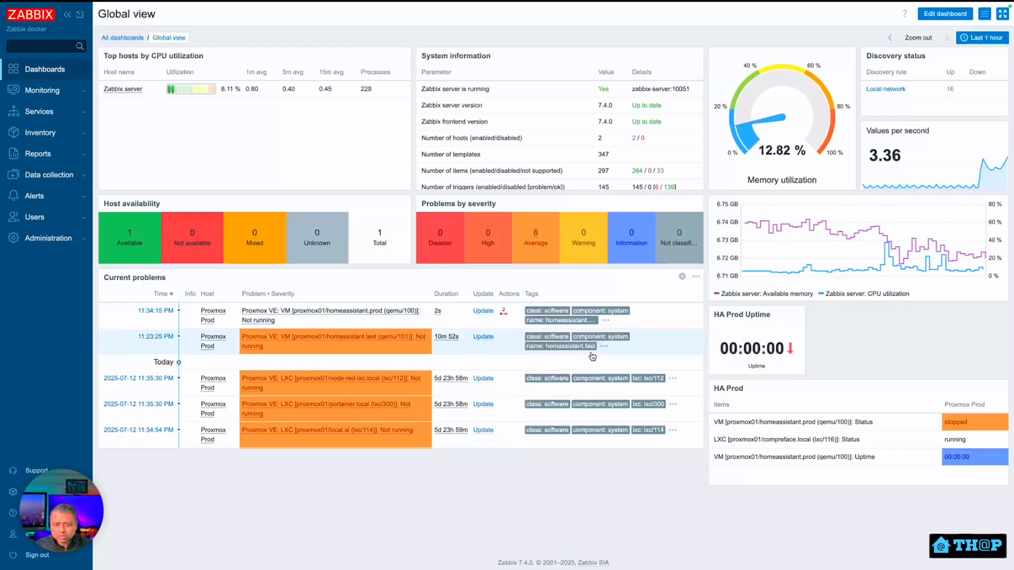
mouse_move(503, 315)
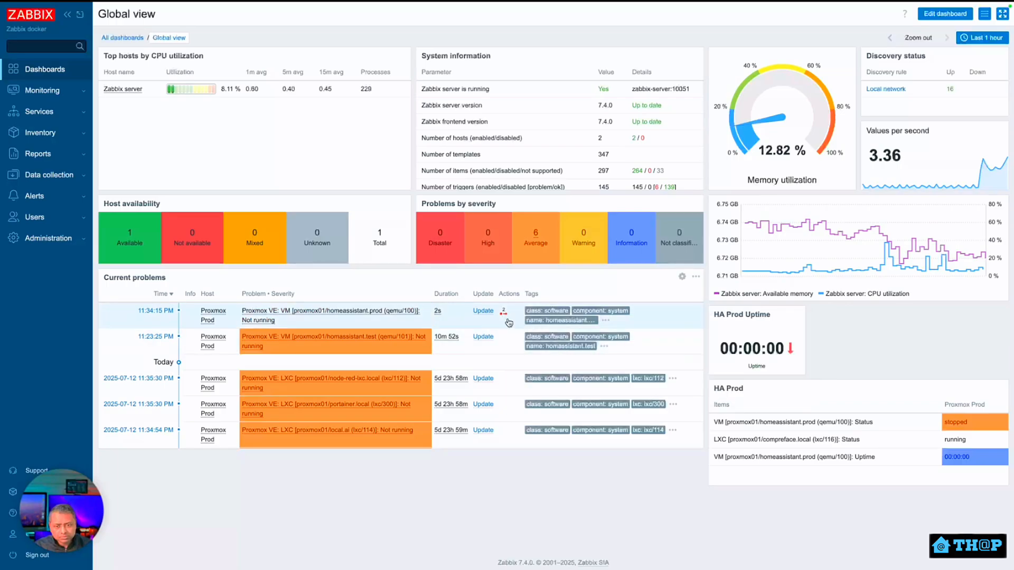
Show the failed remote command's 'curl: not found' error from the stopped VM problem's action history.
left_click(505, 315)
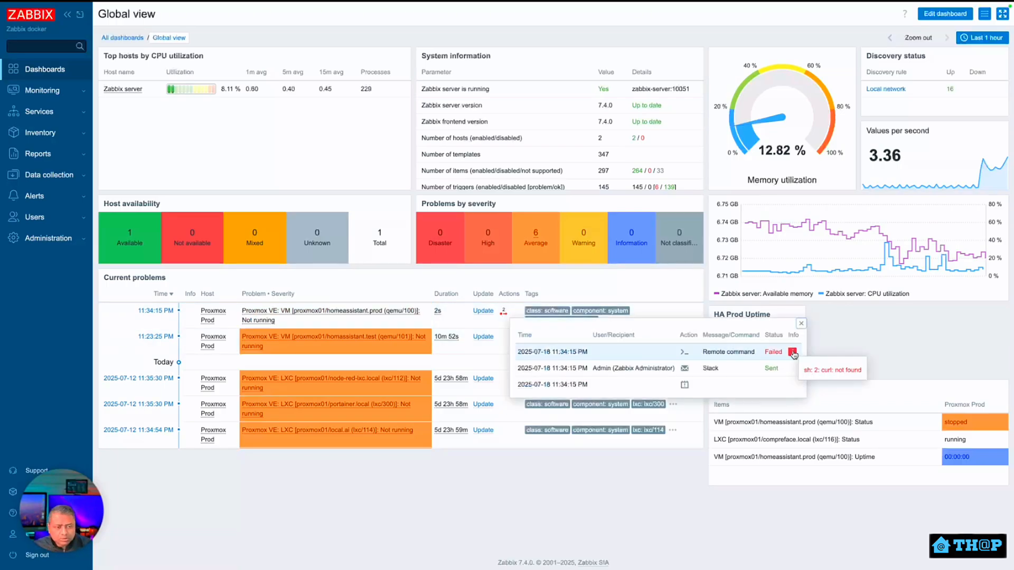
left_click(793, 354)
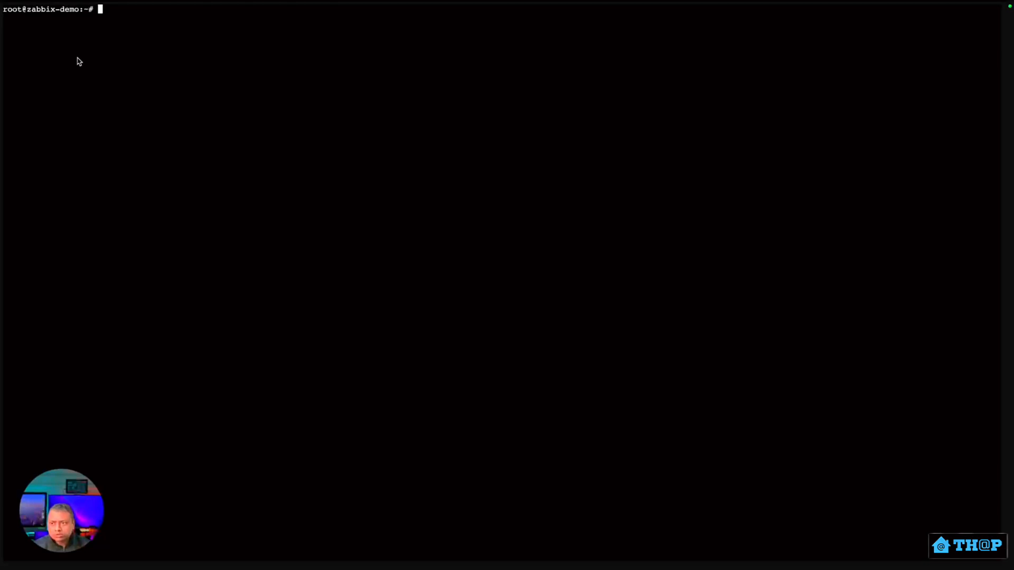
List the running Docker containers with docker ps to locate the zabbix-server container.
type("do")
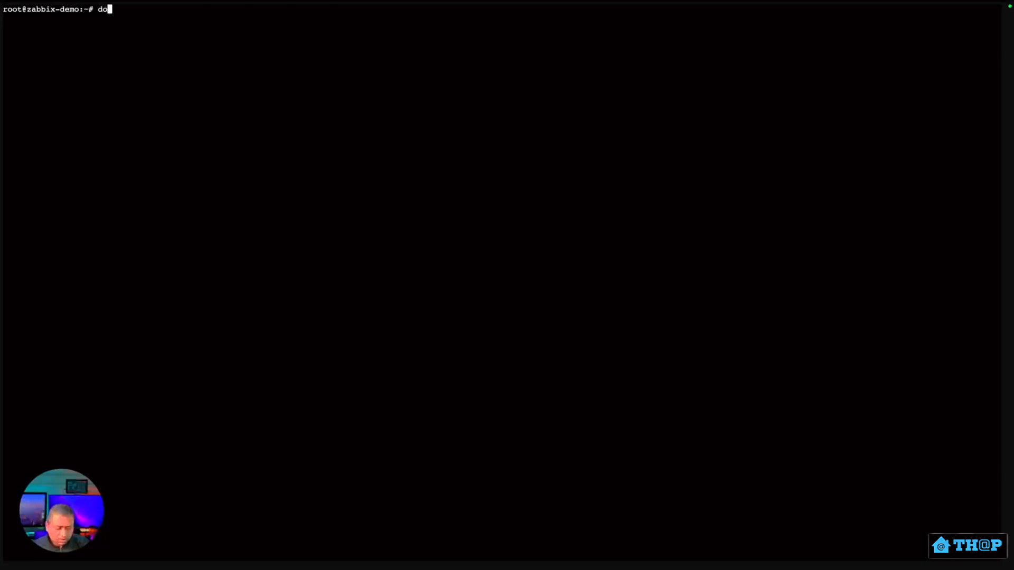
type("cker ps")
key("Return")
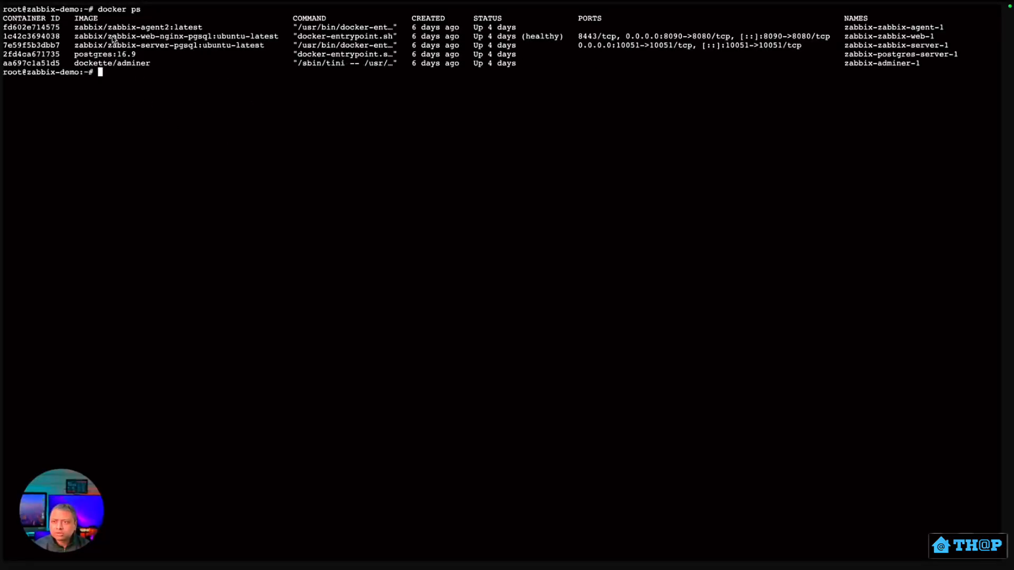
left_click_drag(112, 47, 264, 52)
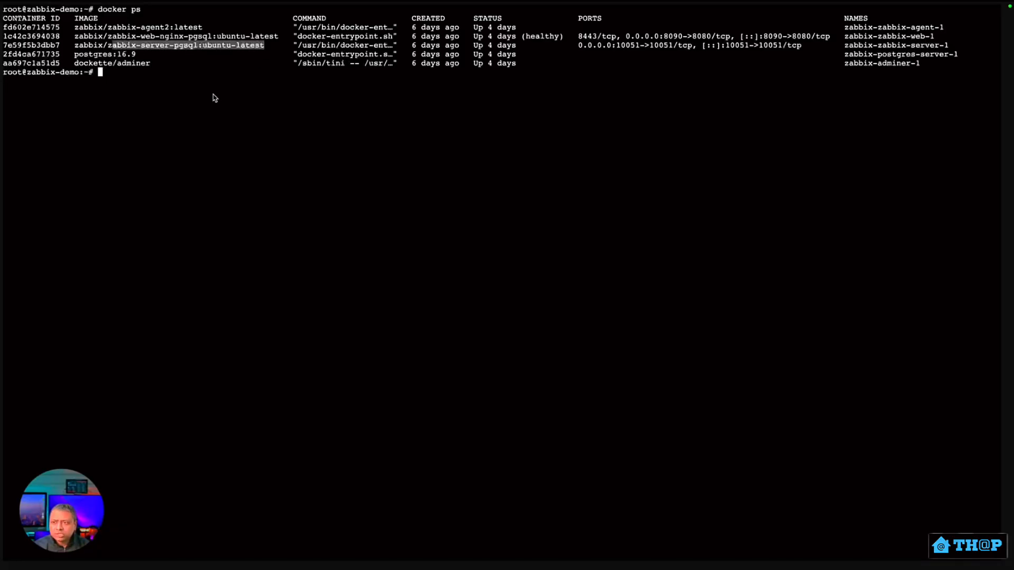
left_click(201, 79)
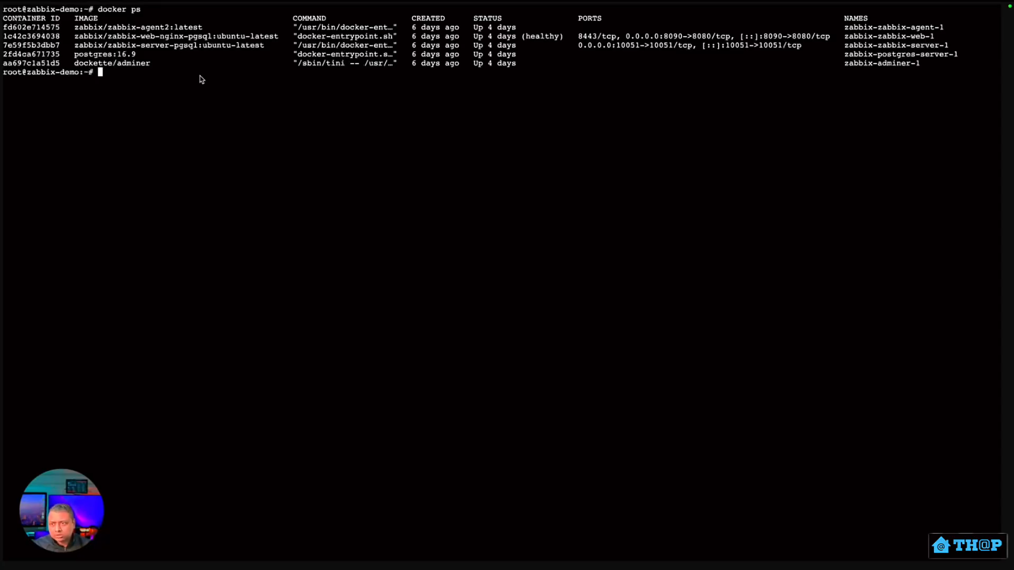
Open a root /bin/bash shell in container 7e59f5b3dbb7 via docker exec -it -u root.
type("docker exec -it -u root")
type("7e59f5b3dbb7")
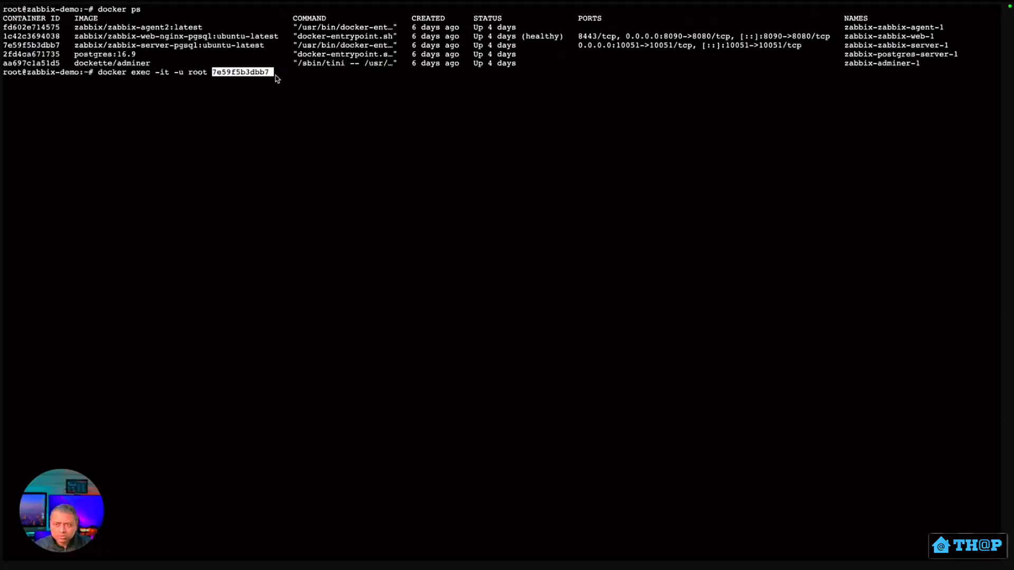
key("Right")
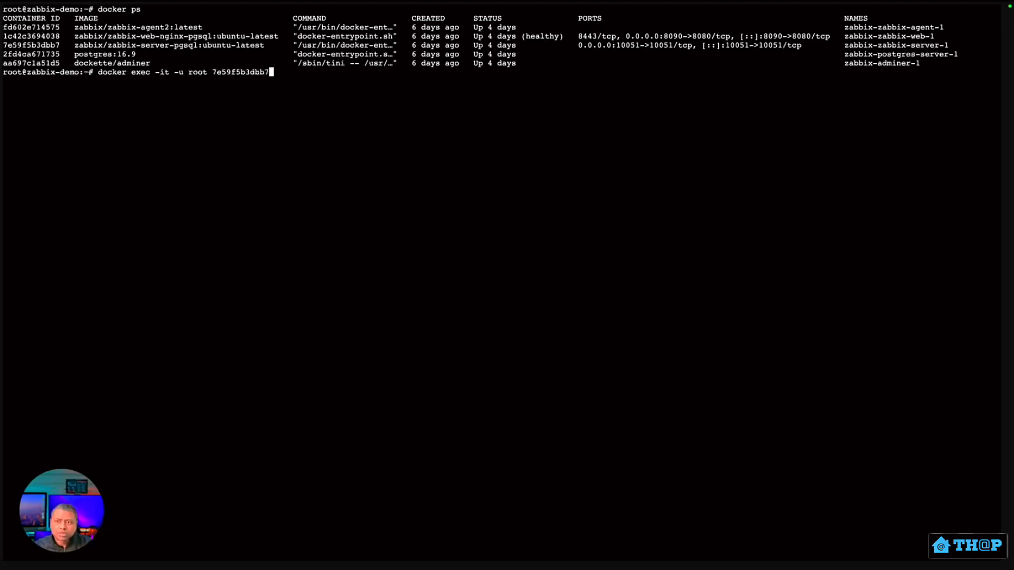
type("/bin")
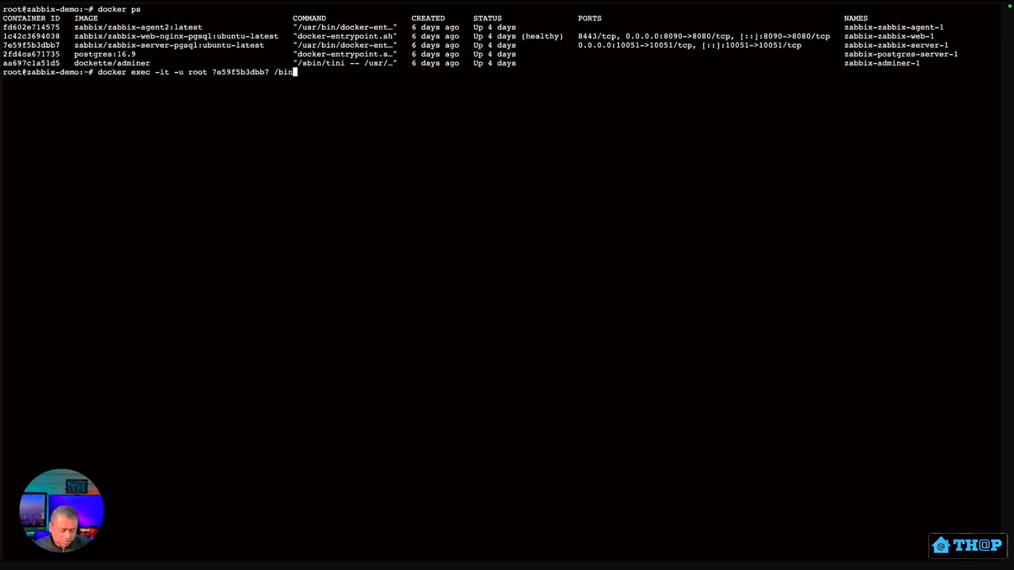
type("/bash")
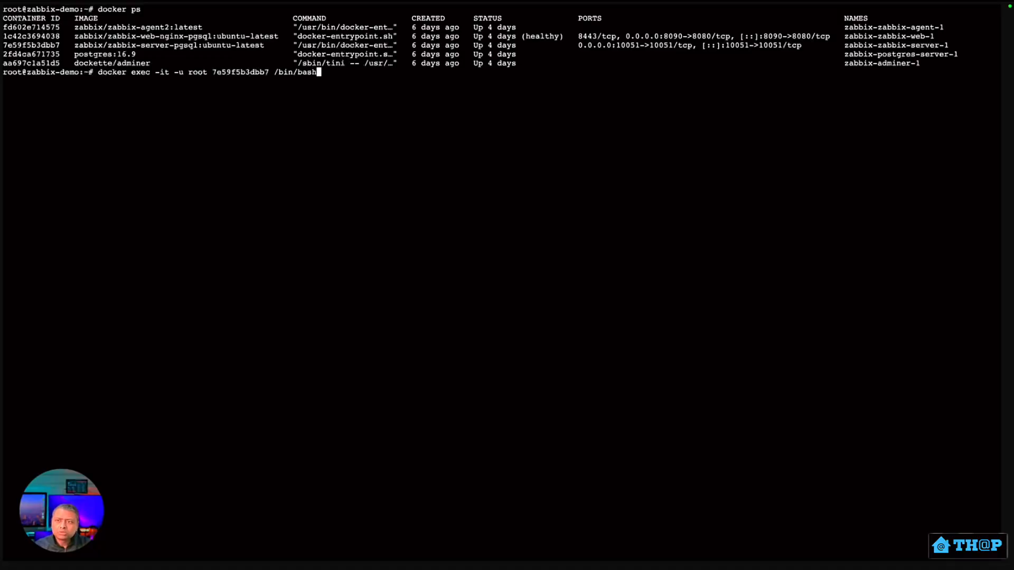
key("Return")
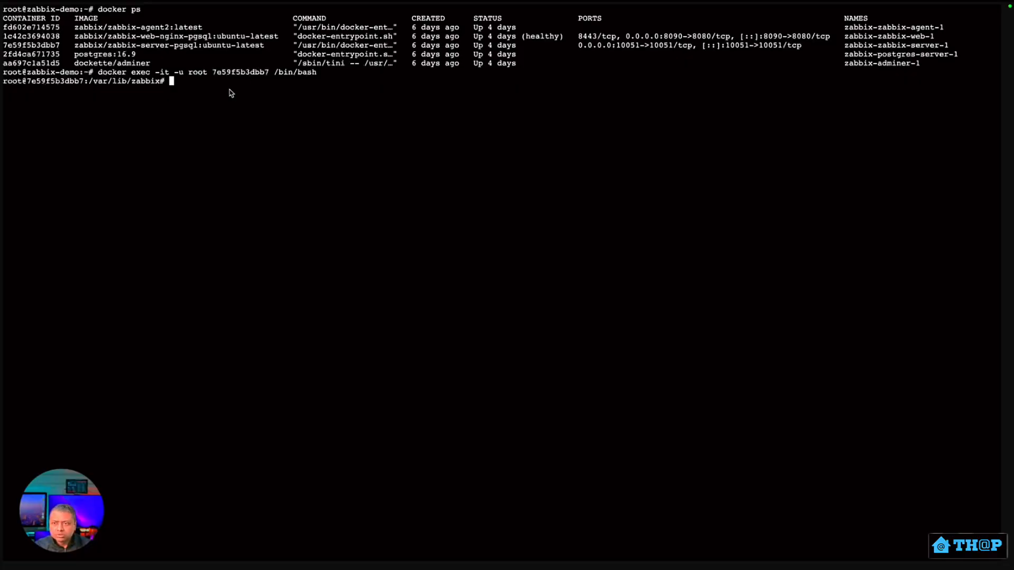
Install curl in the container with apt-get update && apt-get install -y curl, then test it.
key("ctrl+l")
type("apt-get update && apt-get install -y curl")
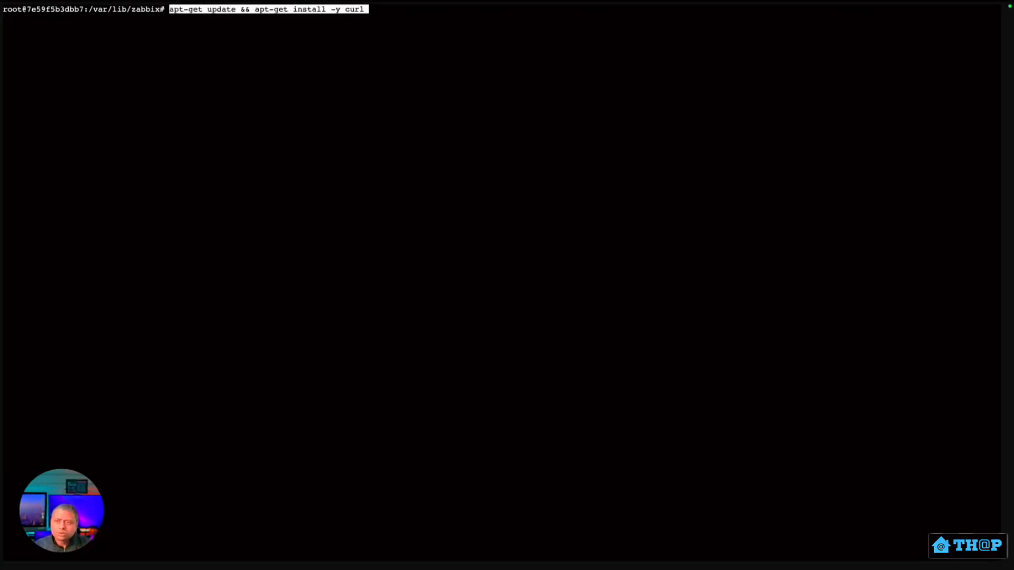
key("Return")
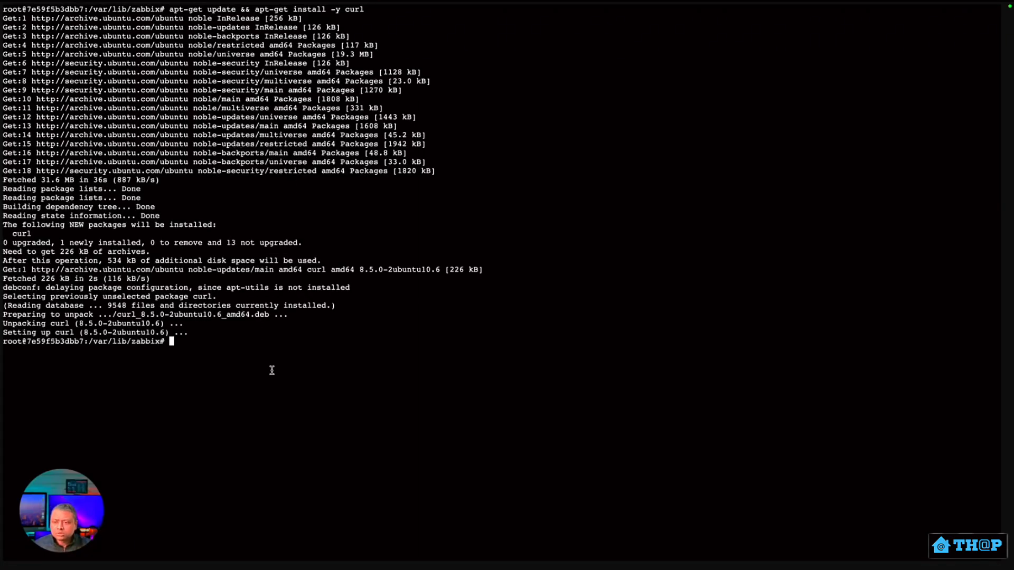
type("curl")
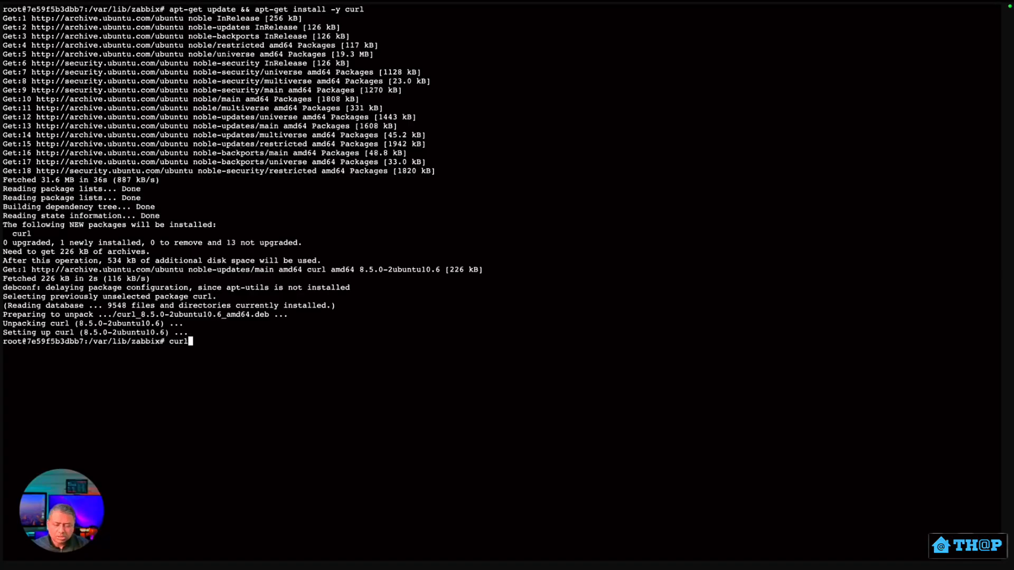
key("Return")
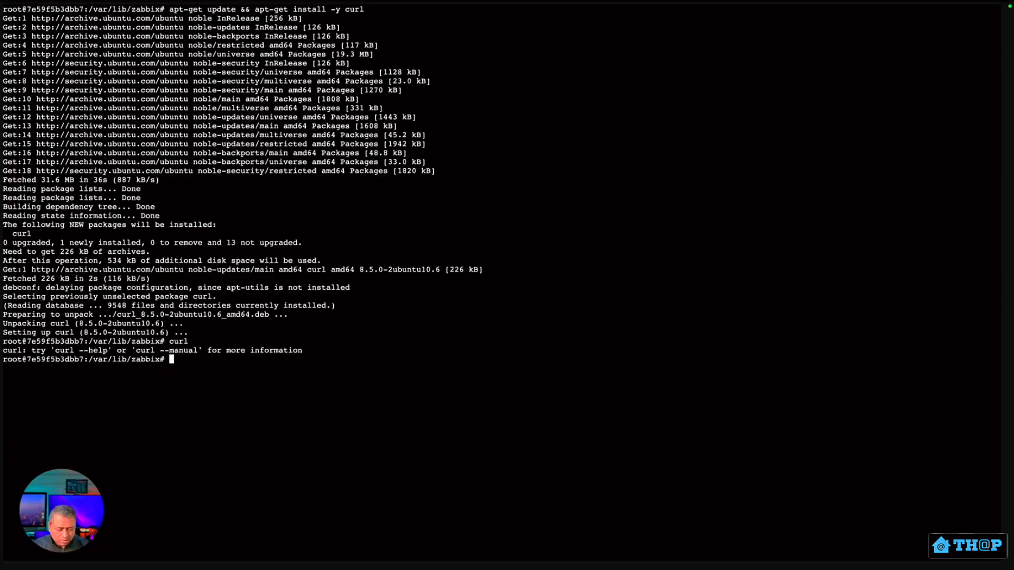
Exit the container shell and list the containers again with docker ps.
type("exit")
key("Return")
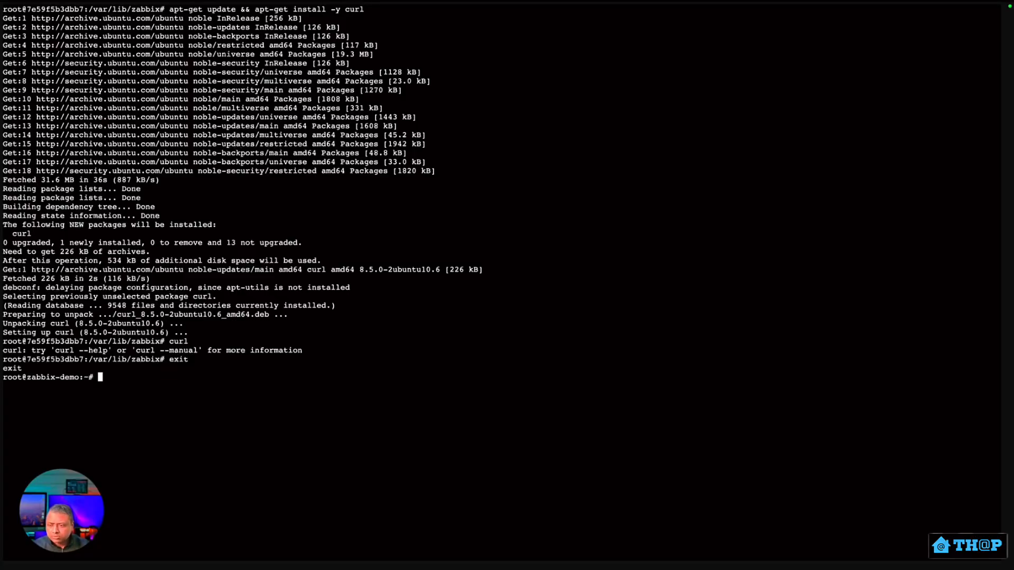
type("docker ps")
key("Return")
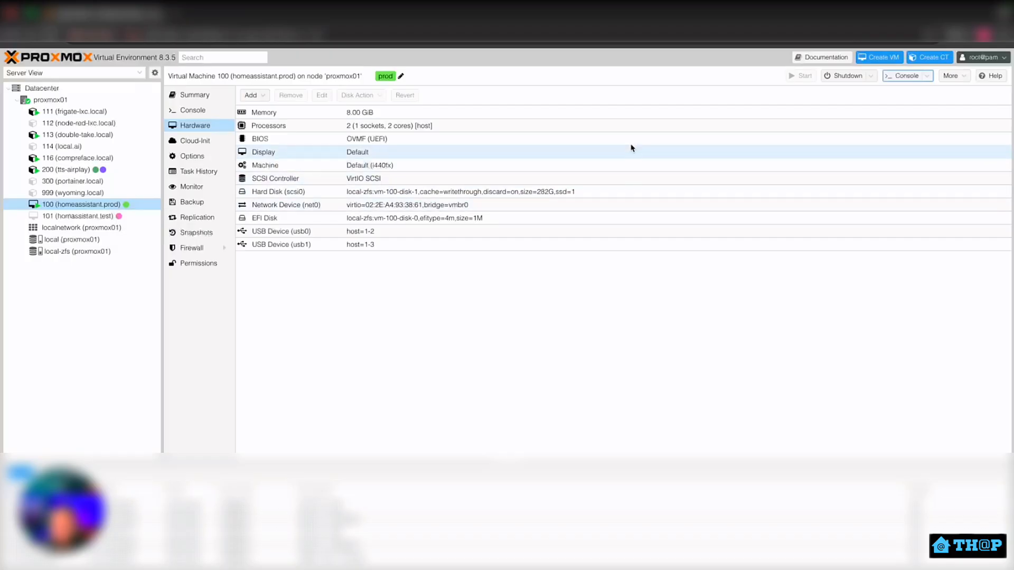
Shut down VM 100 (homeassistant.prod) in Proxmox VE and confirm the shutdown.
left_click(844, 77)
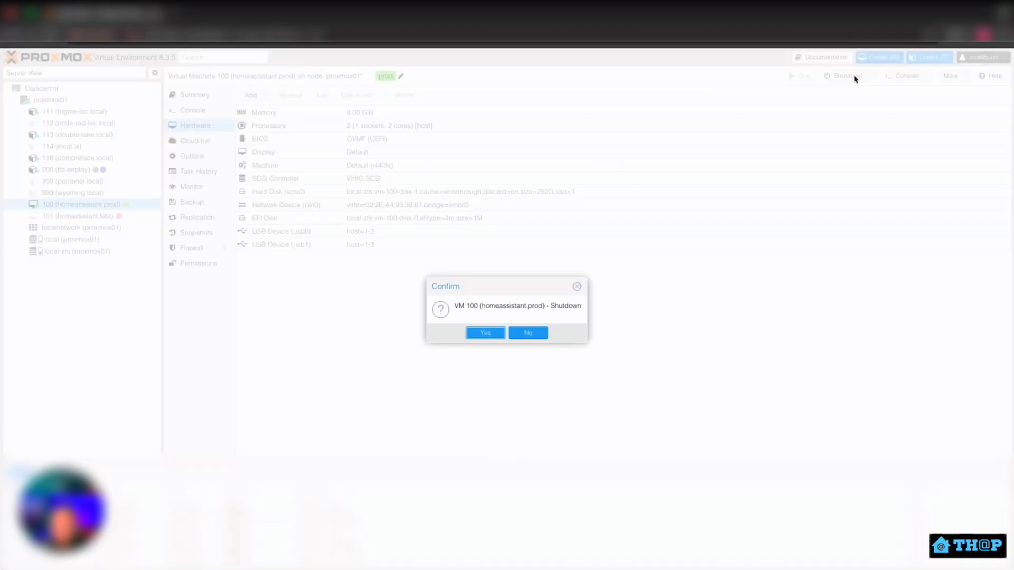
left_click(497, 332)
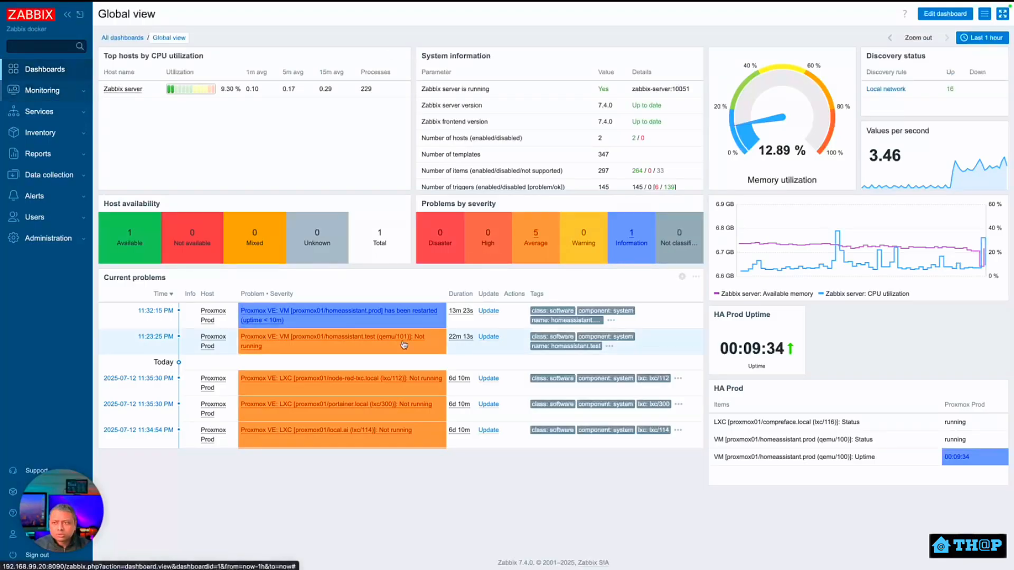
Review the new problem's actions on the Global view dashboard, then open Reports > Action log.
left_click(62, 74)
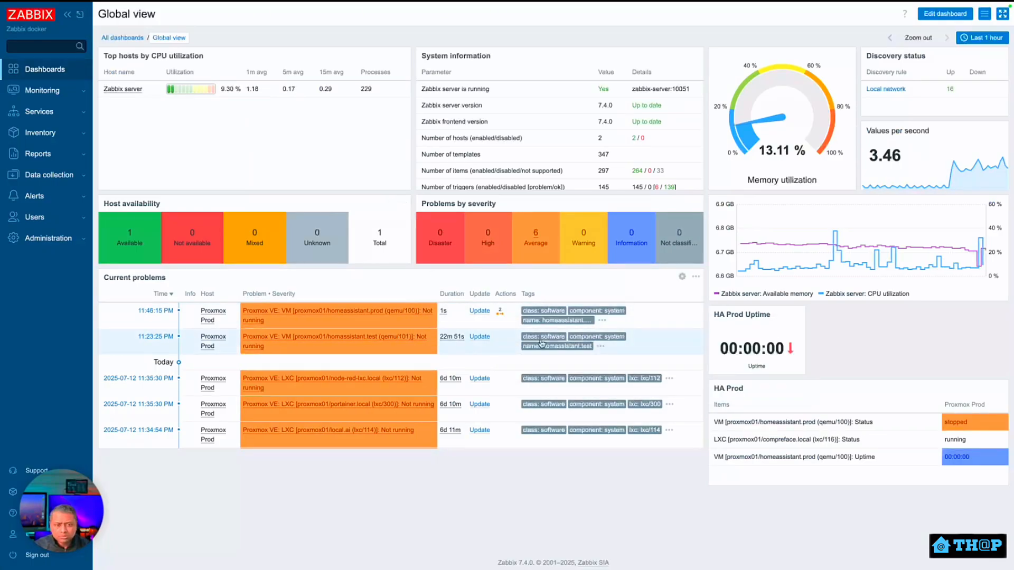
mouse_move(500, 314)
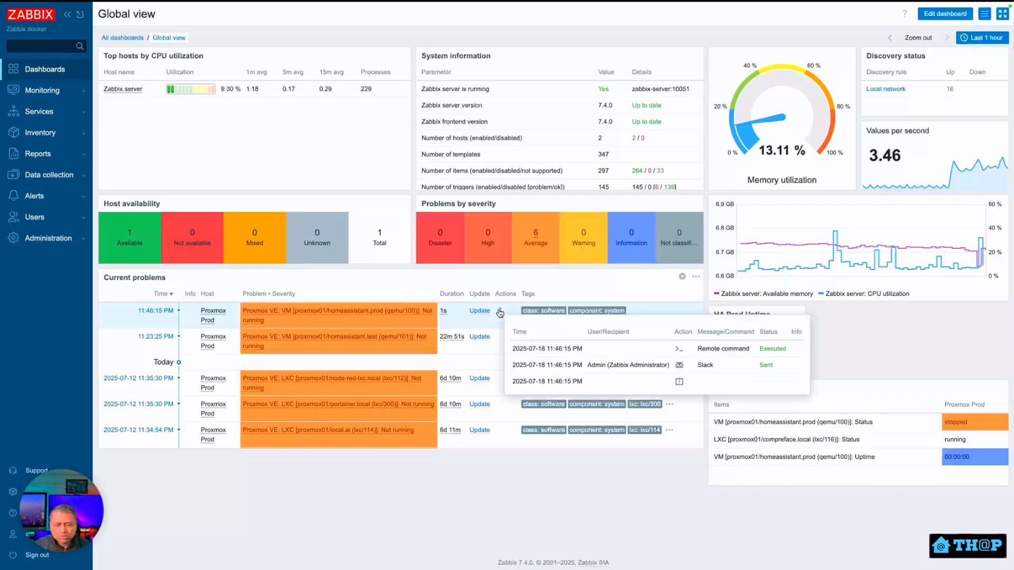
left_click(500, 312)
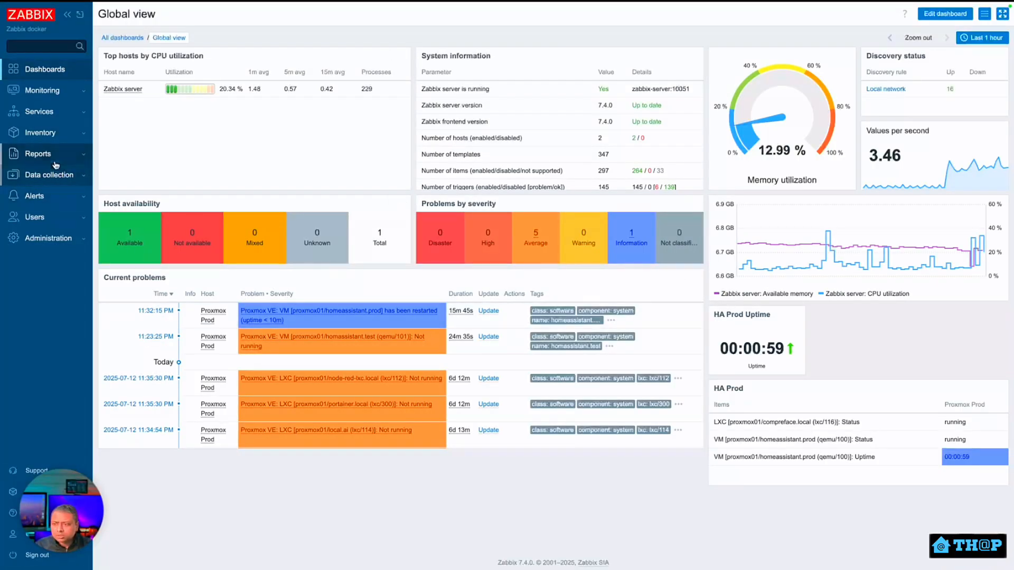
left_click(42, 154)
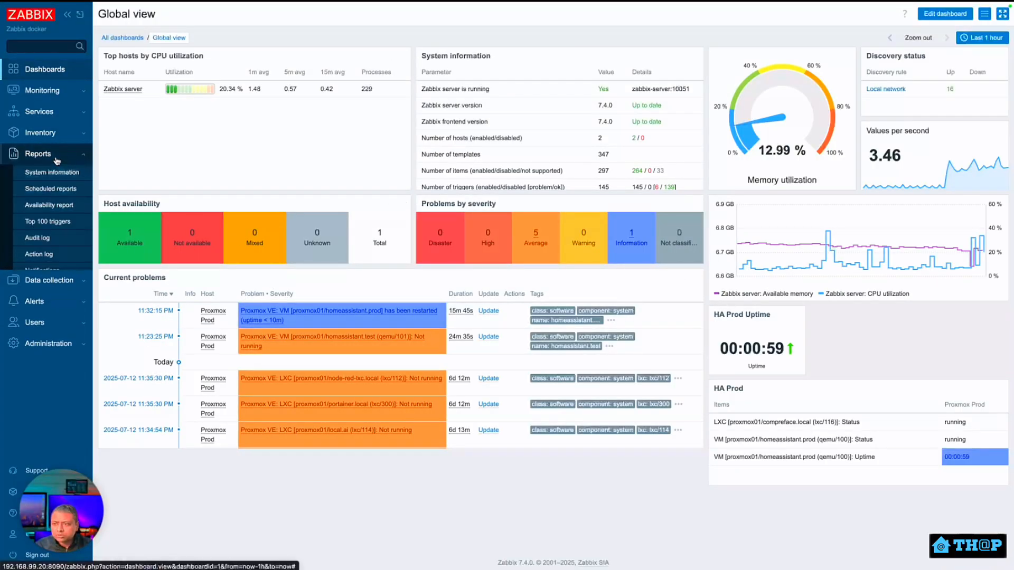
left_click(55, 253)
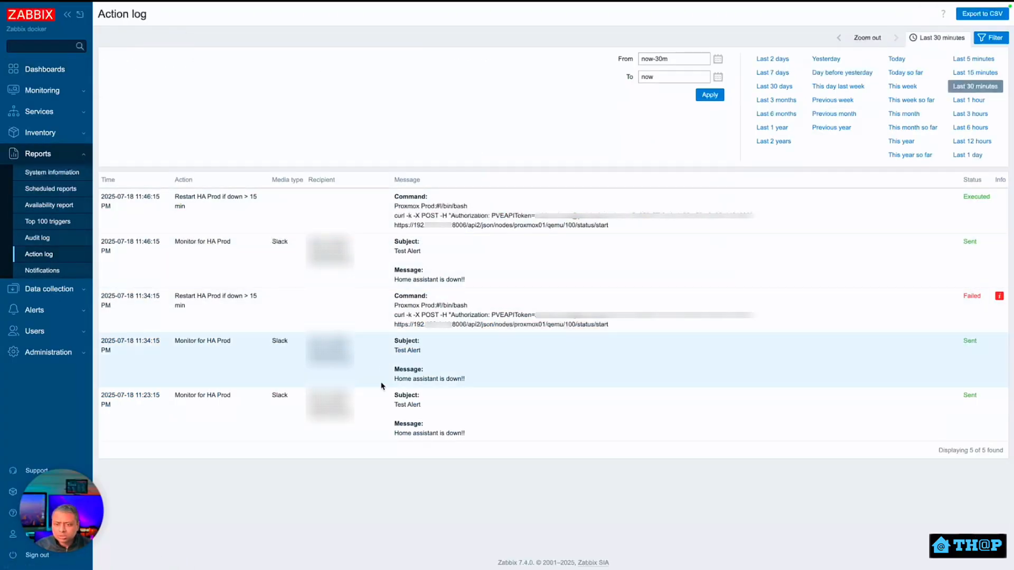